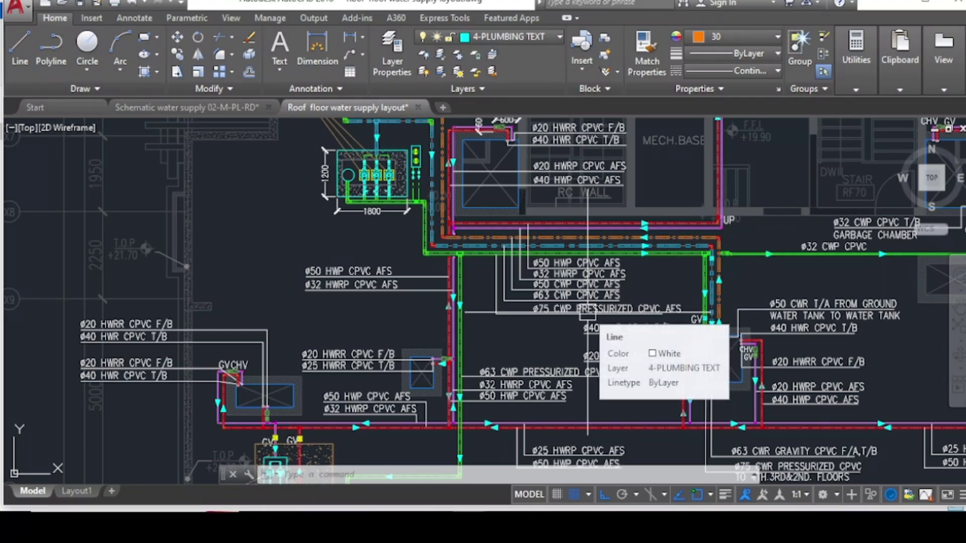
Follow the CPVC pipe labels across the roof plan to the booster pump and mech base area.
scroll(583, 267, down, 2)
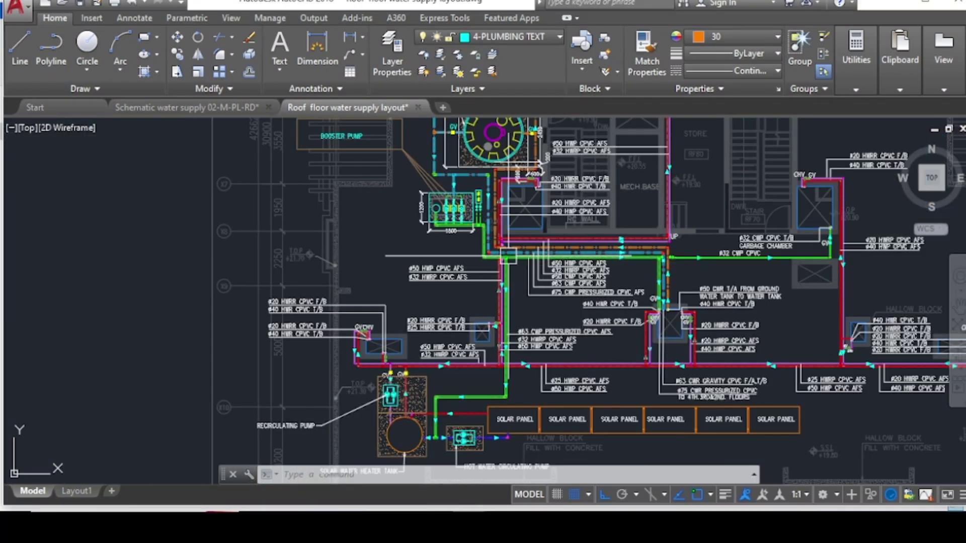
scroll(490, 424, up, 2)
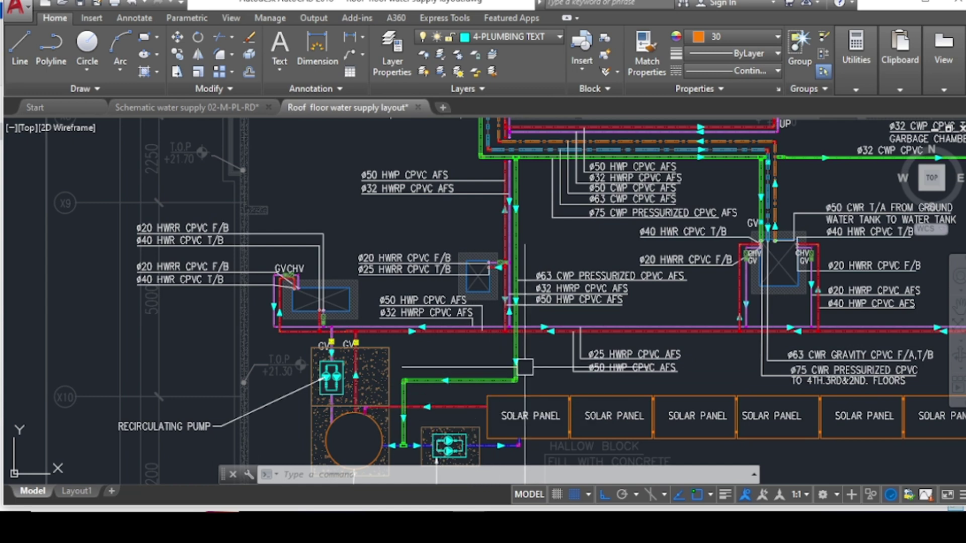
scroll(524, 367, down, 1)
scroll(528, 289, up, 2)
scroll(533, 316, down, 1)
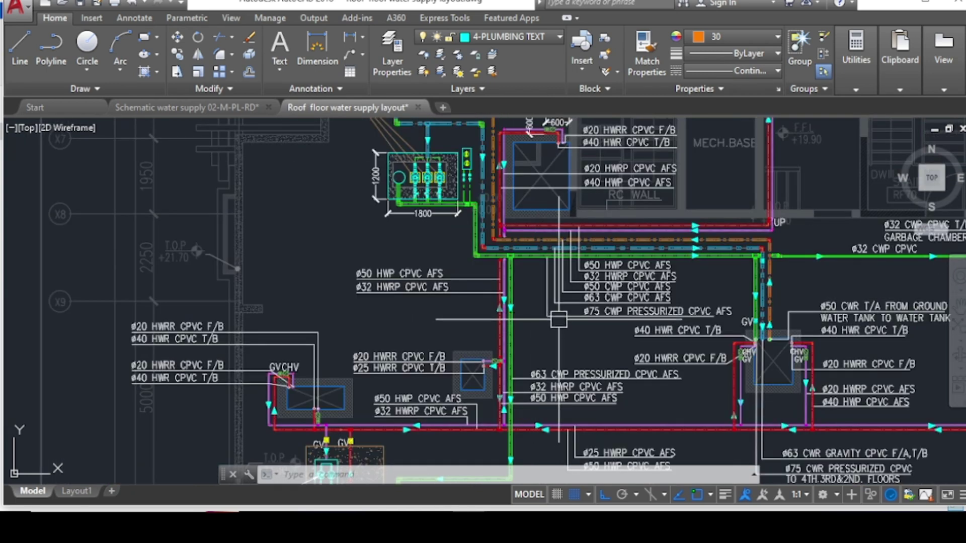
scroll(556, 289, down, 1)
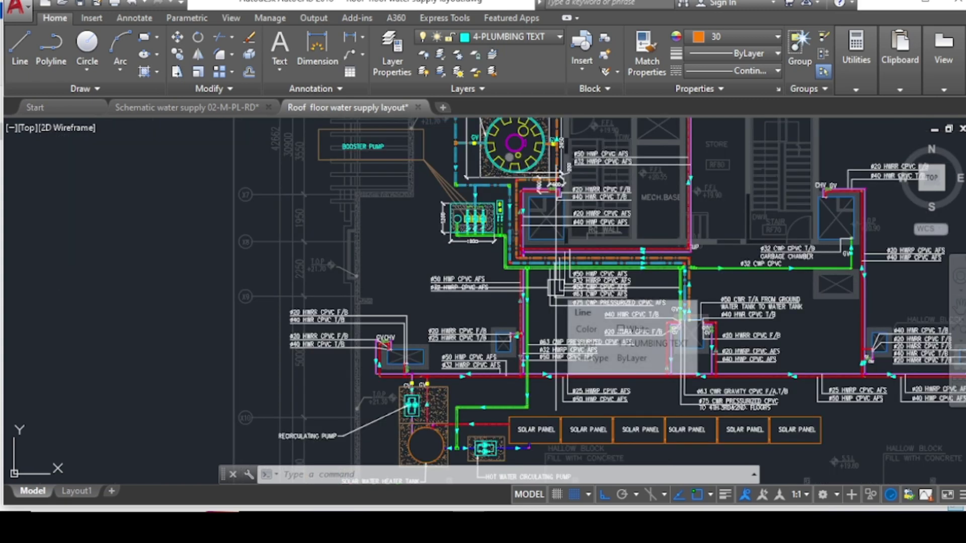
scroll(555, 289, down, 1)
scroll(528, 392, up, 3)
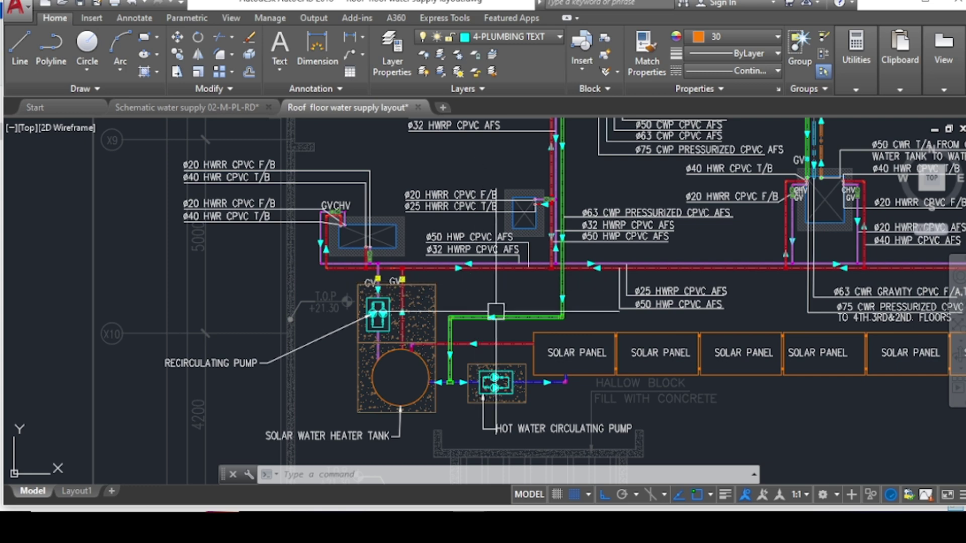
scroll(476, 280, down, 2)
scroll(724, 237, up, 2)
scroll(744, 221, up, 2)
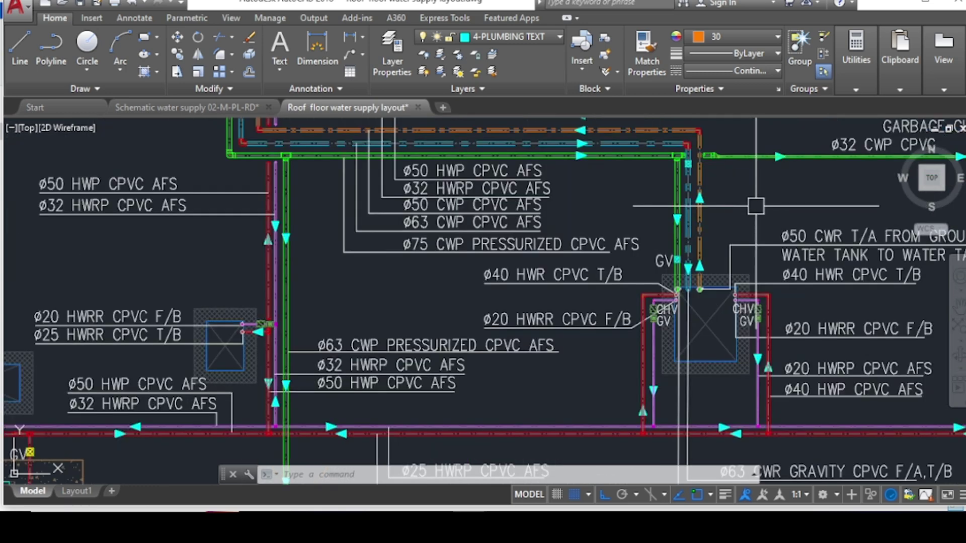
middle_drag(744, 222, 699, 330)
scroll(763, 344, down, 2)
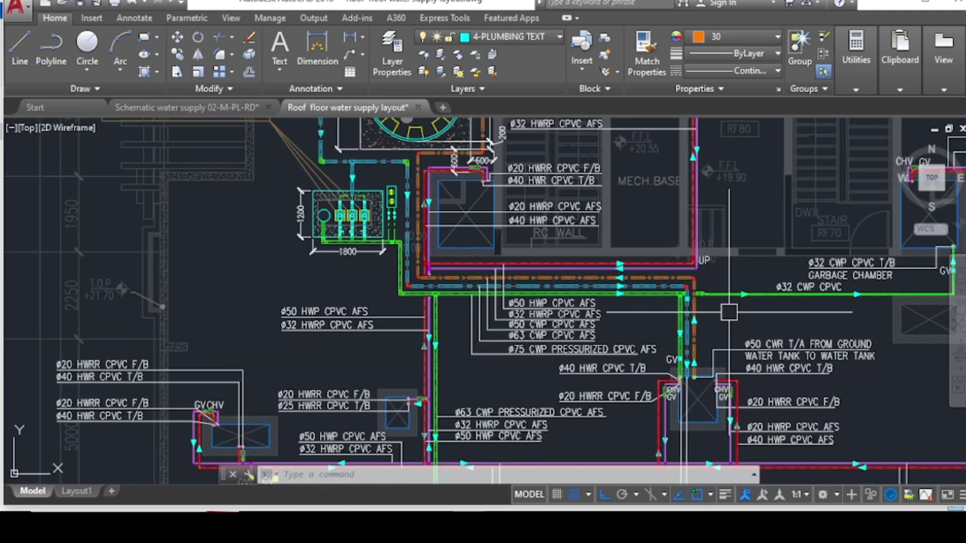
middle_drag(469, 170, 510, 281)
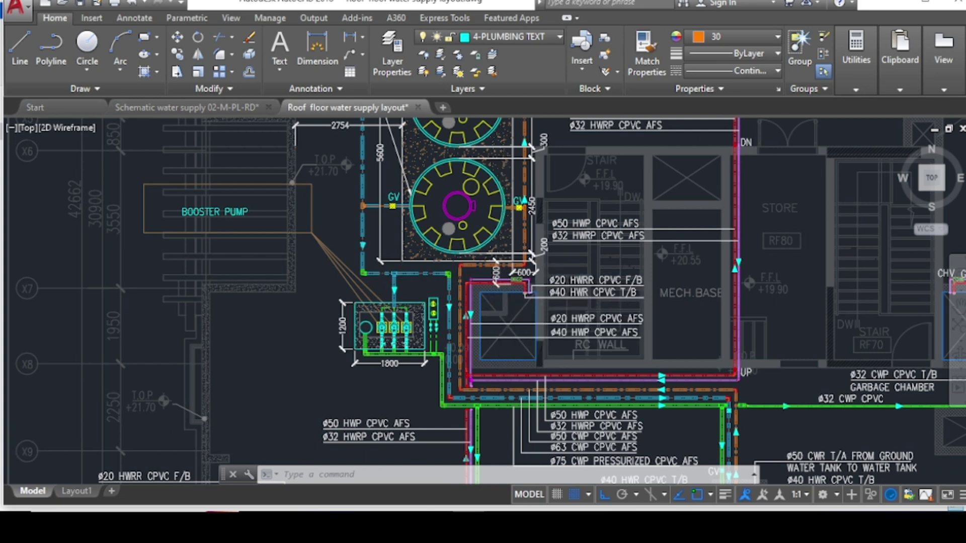
Pan down to the solar panels, solar water heater tank and circulating pumps.
scroll(503, 275, down, 3)
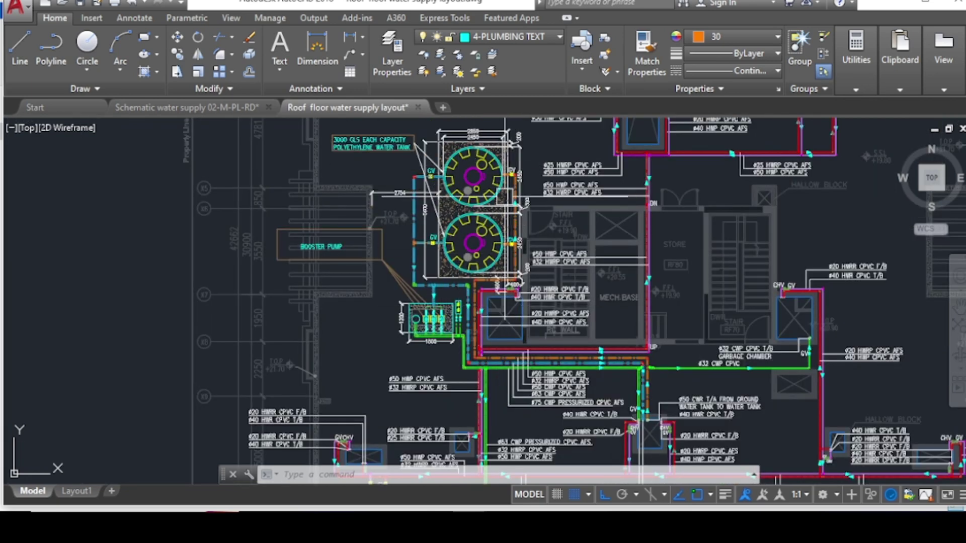
scroll(495, 324, up, 2)
scroll(494, 324, down, 2)
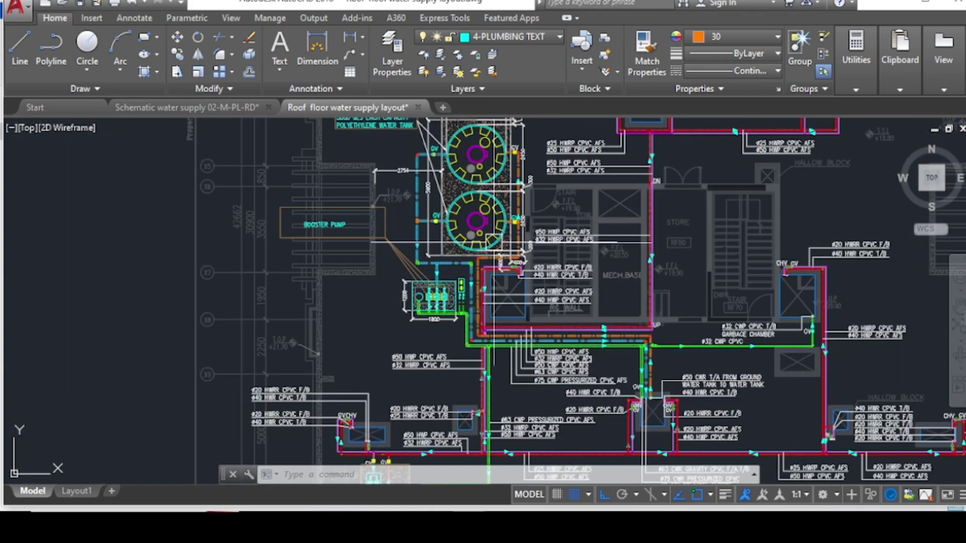
scroll(437, 327, up, 2)
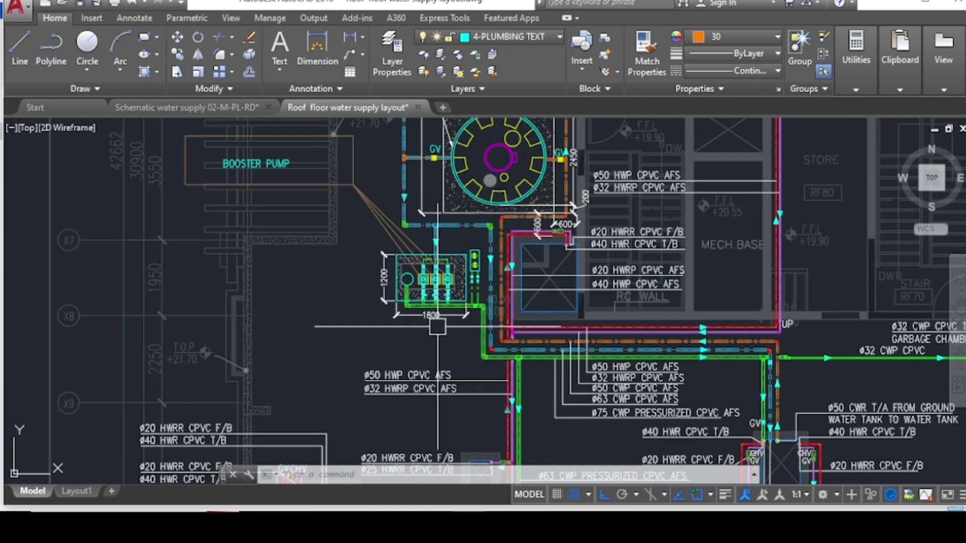
scroll(462, 245, down, 2)
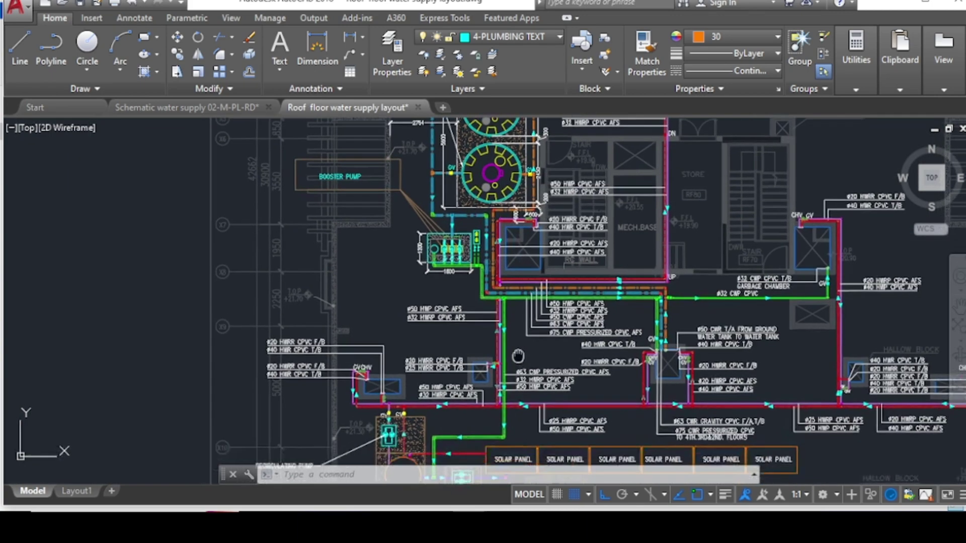
middle_drag(510, 383, 543, 252)
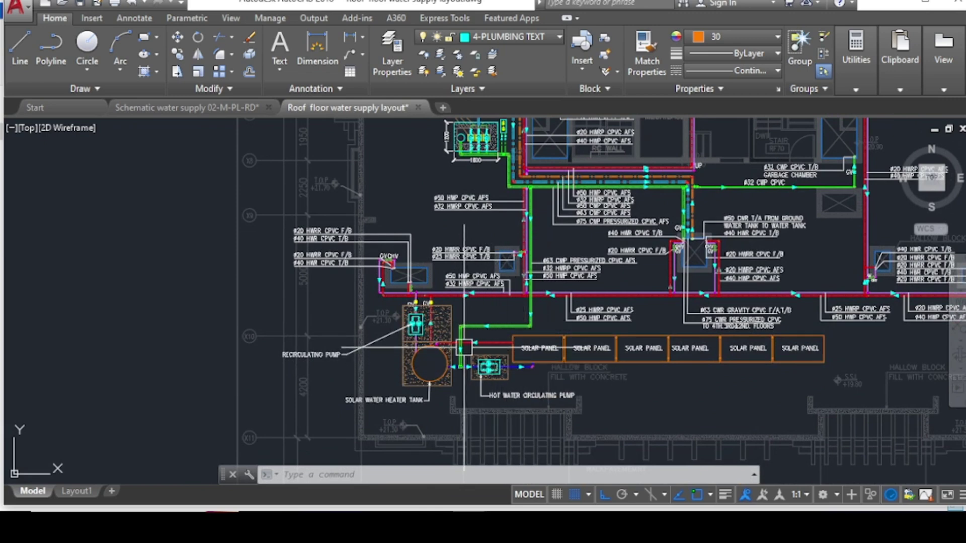
scroll(426, 334, up, 2)
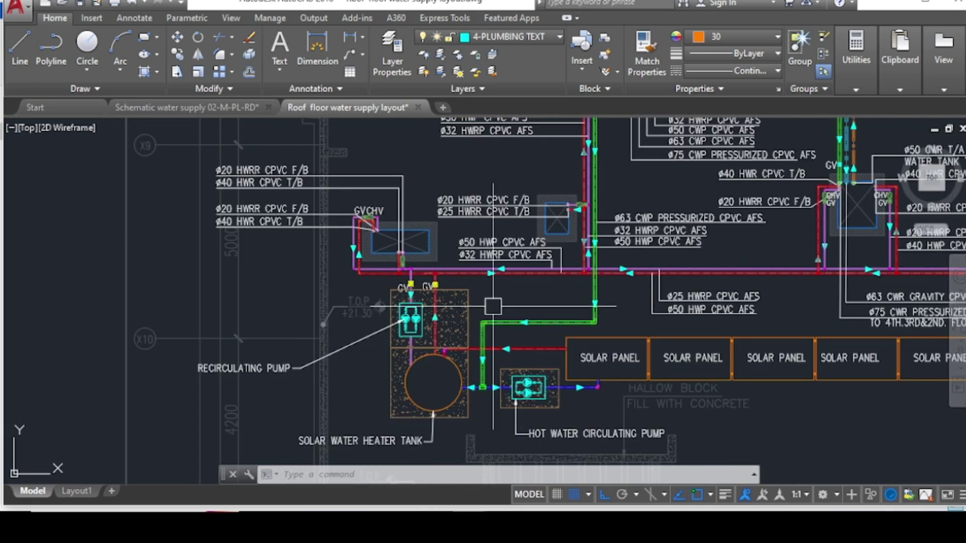
scroll(493, 306, down, 2)
scroll(740, 384, up, 2)
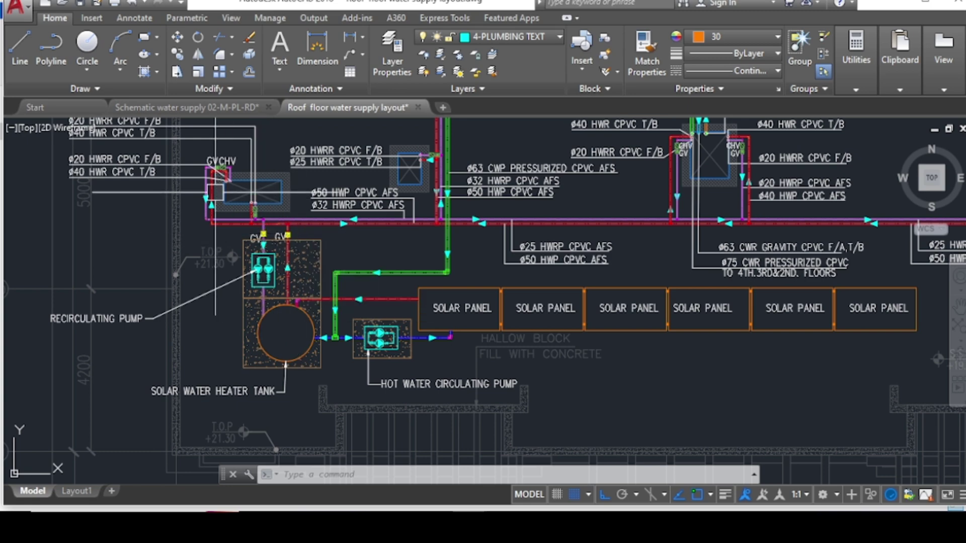
Zoom out to see the whole roof water supply plan.
scroll(521, 337, down, 2)
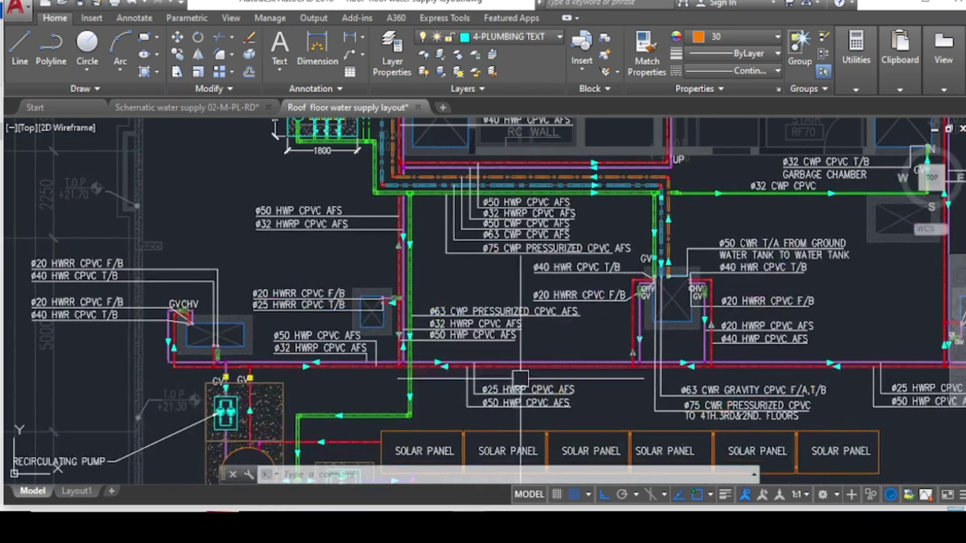
scroll(521, 337, down, 1)
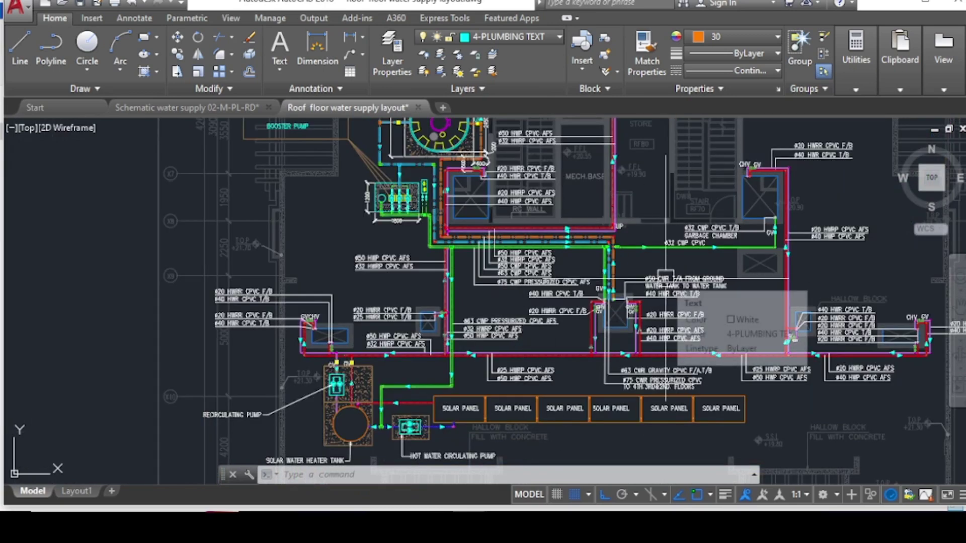
scroll(739, 272, down, 1)
scroll(433, 314, up, 1)
scroll(434, 315, up, 2)
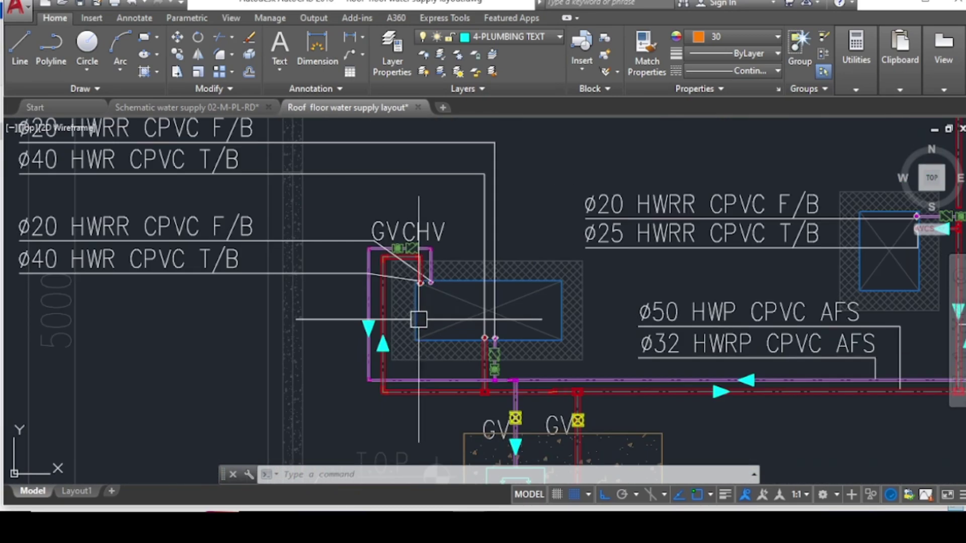
scroll(397, 328, up, 2)
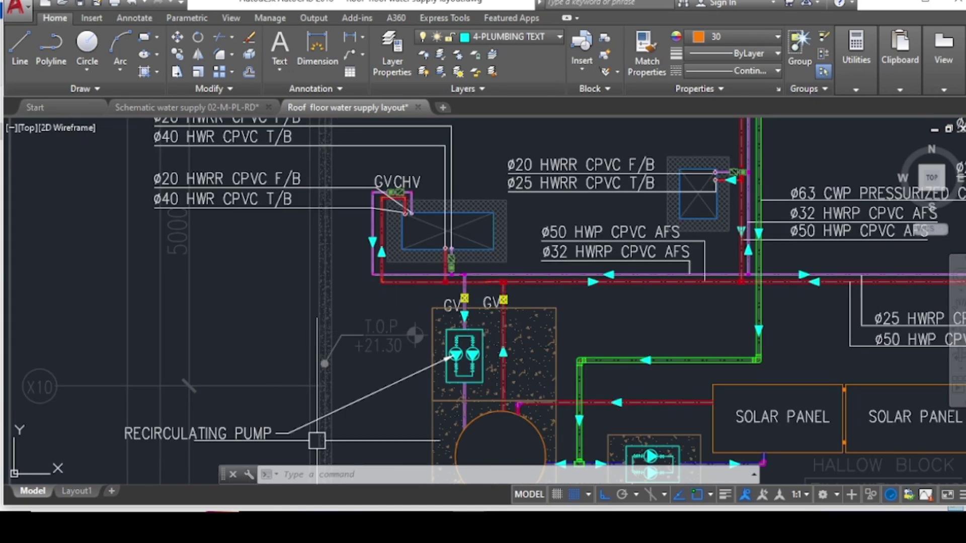
Zoom in on the garbage chamber CHV/GV riser fed by the Ø32 CWP CPVC line.
scroll(397, 274, down, 2)
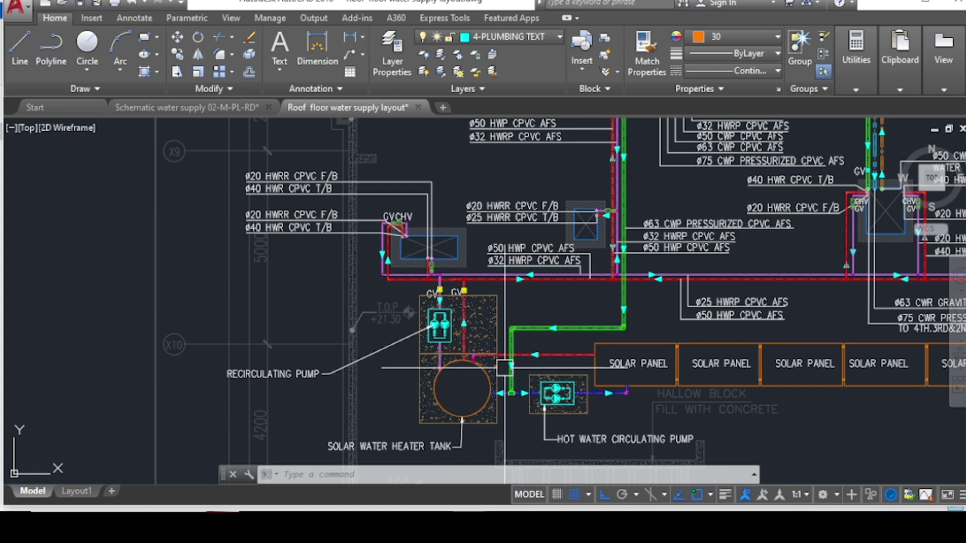
scroll(473, 349, down, 2)
scroll(473, 349, down, 2)
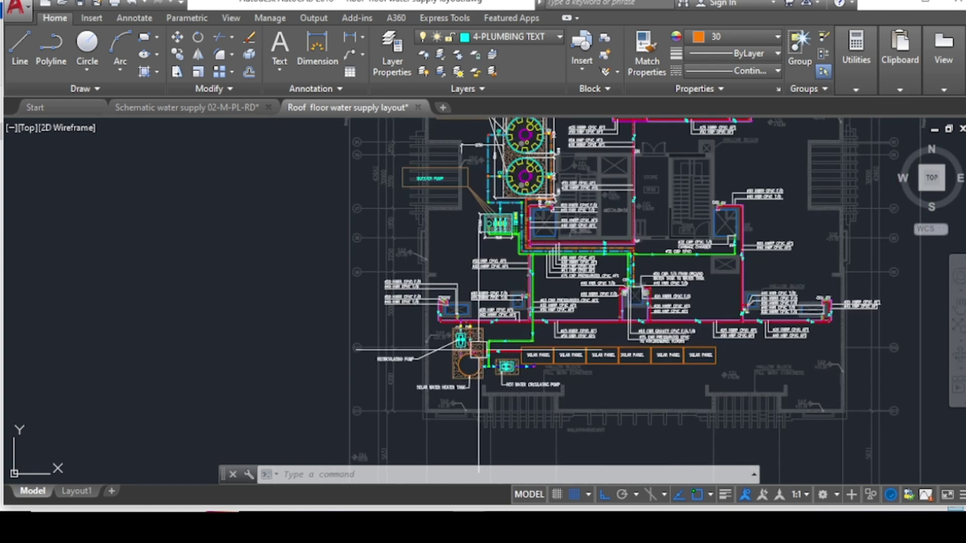
scroll(666, 283, up, 2)
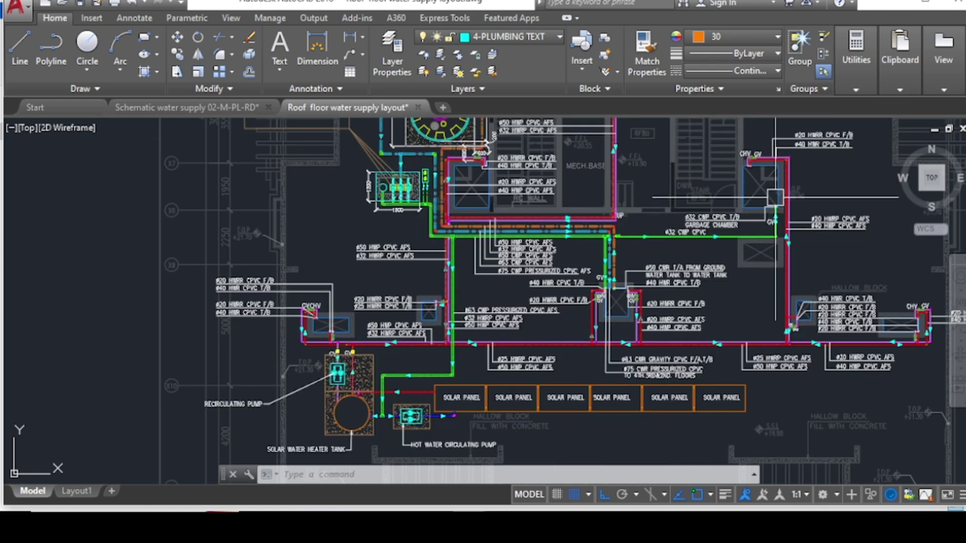
scroll(775, 197, up, 1)
scroll(754, 197, up, 2)
scroll(675, 195, up, 1)
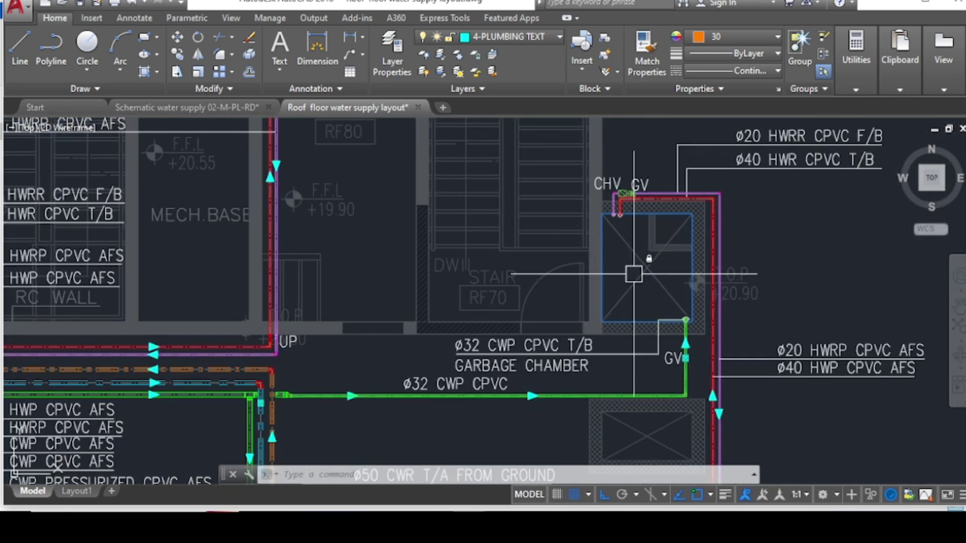
scroll(626, 308, down, 2)
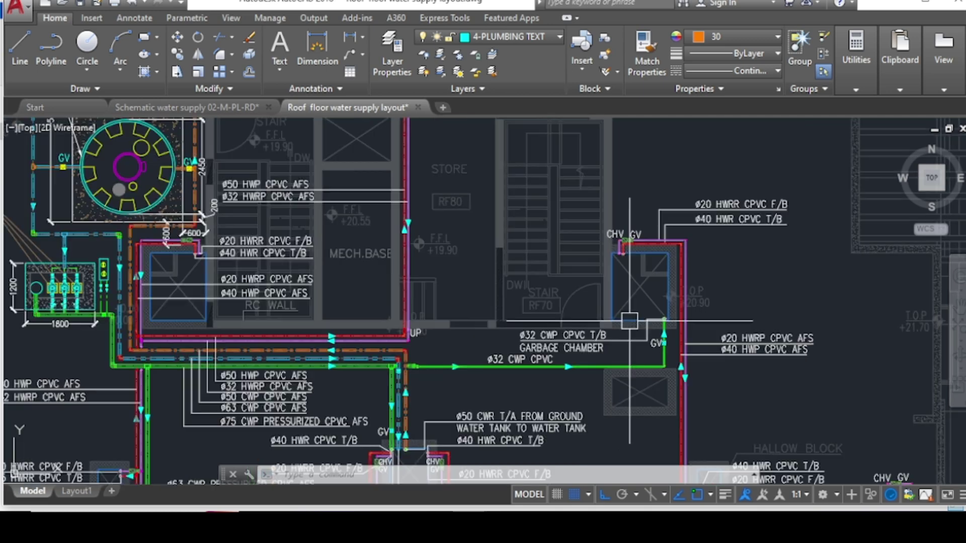
scroll(634, 297, down, 2)
scroll(637, 291, down, 1)
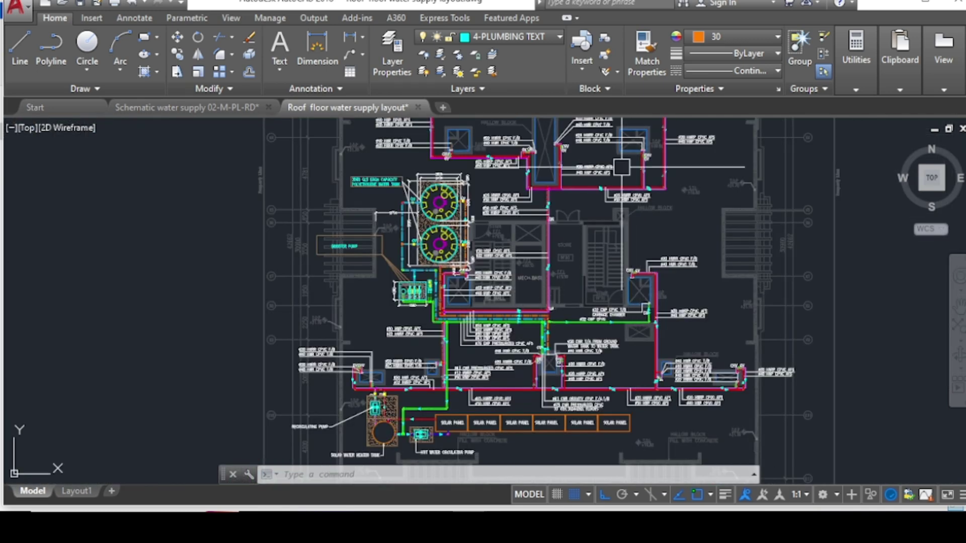
scroll(622, 167, up, 3)
scroll(735, 270, down, 3)
scroll(707, 277, up, 4)
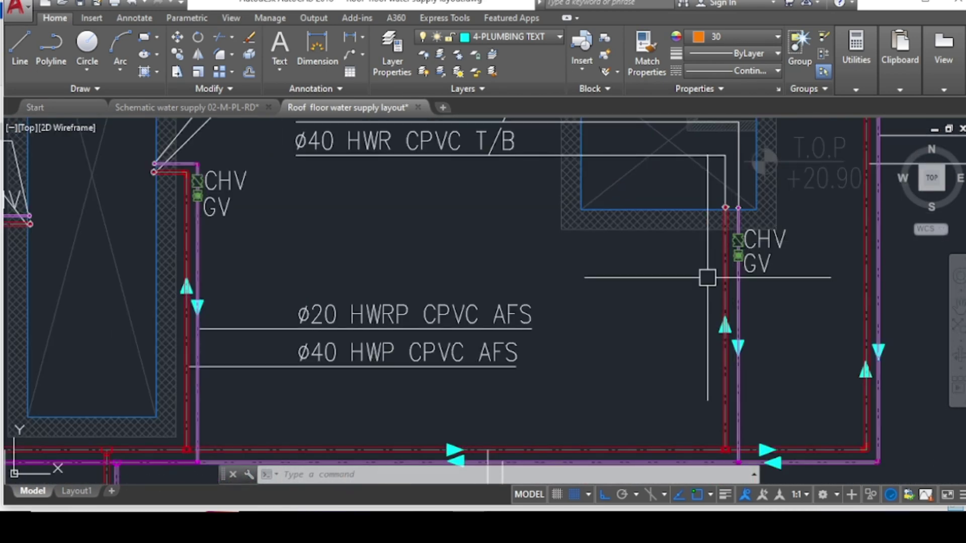
scroll(707, 278, down, 2)
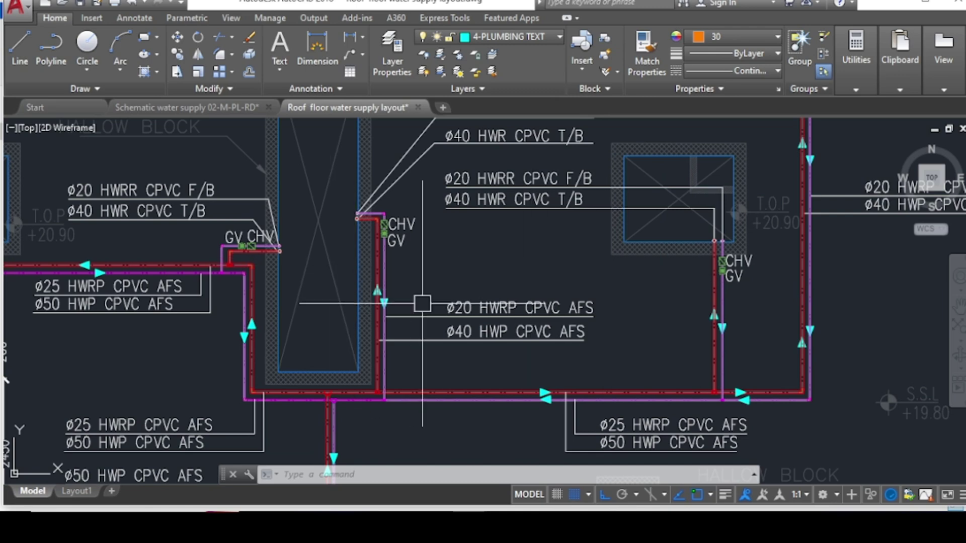
scroll(382, 266, down, 2)
scroll(352, 234, up, 2)
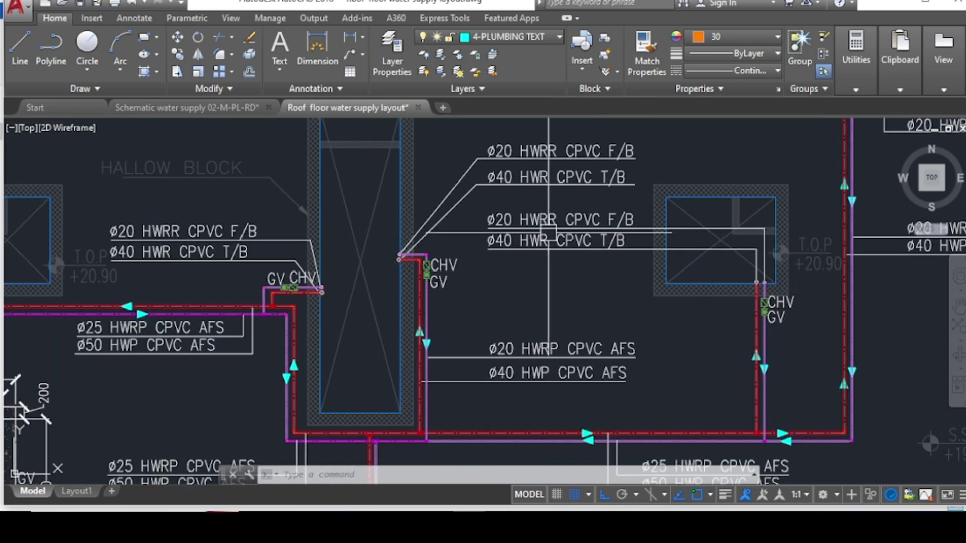
scroll(548, 232, up, 2)
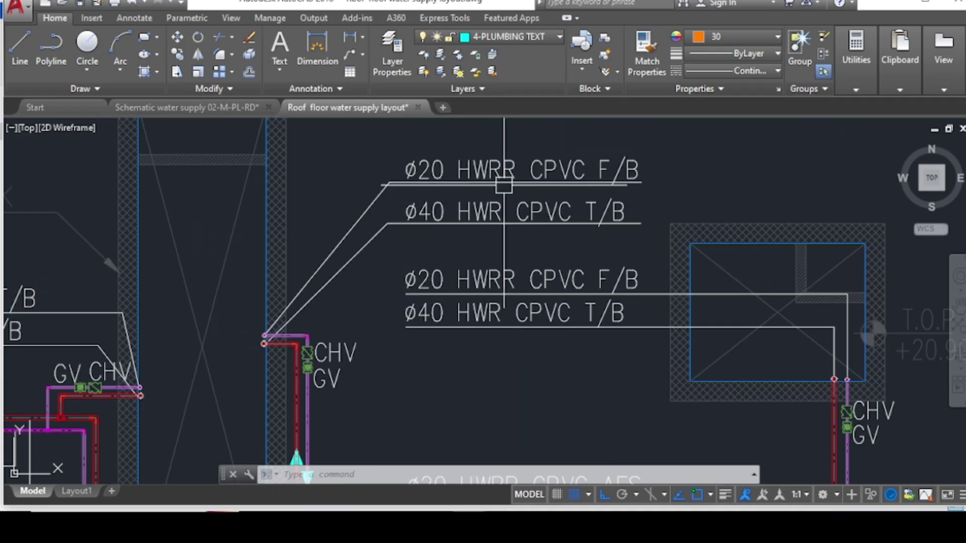
drag(511, 232, 488, 227)
scroll(486, 226, down, 5)
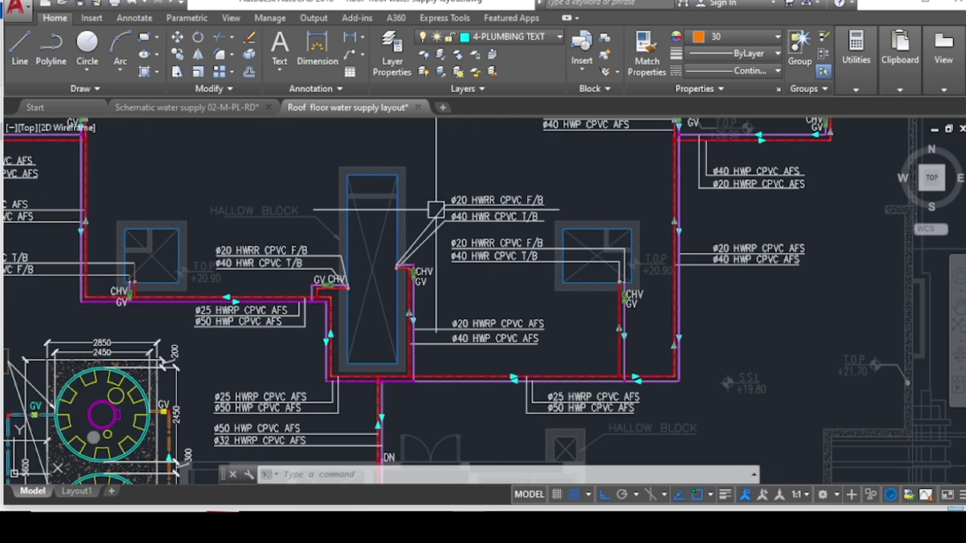
scroll(341, 262, down, 1)
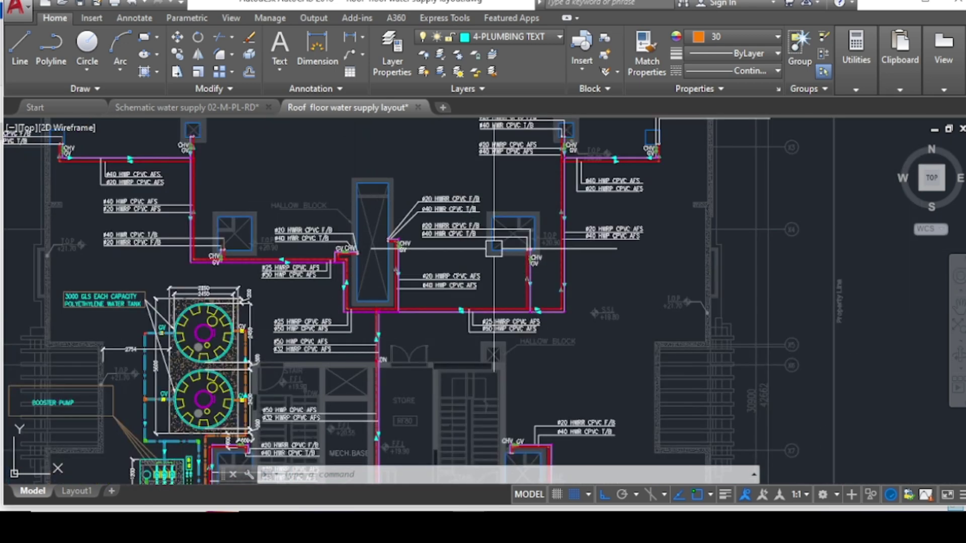
mouse_move(493, 247)
middle_down()
mouse_move(513, 259)
mouse_move(500, 232)
mouse_move(560, 135)
middle_up()
scroll(619, 405, up, 2)
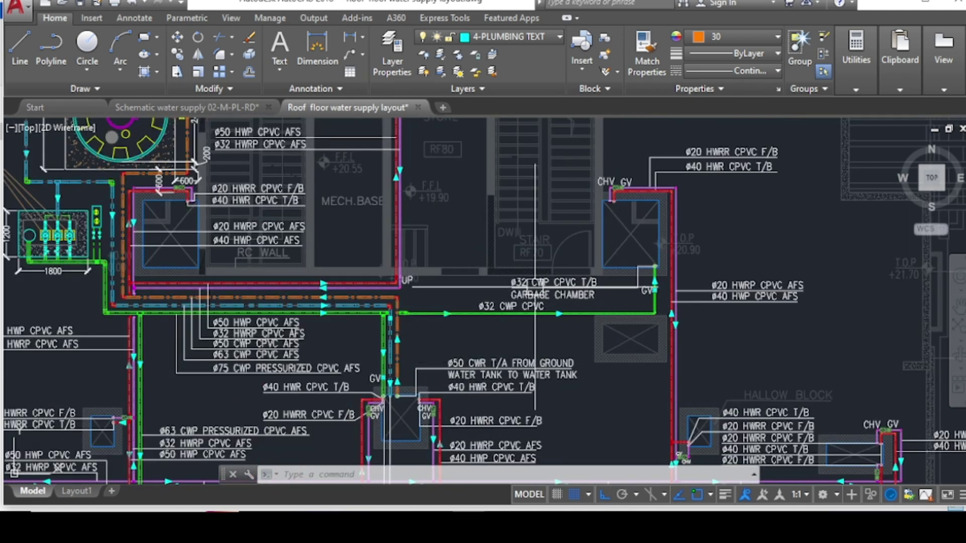
scroll(535, 285, down, 2)
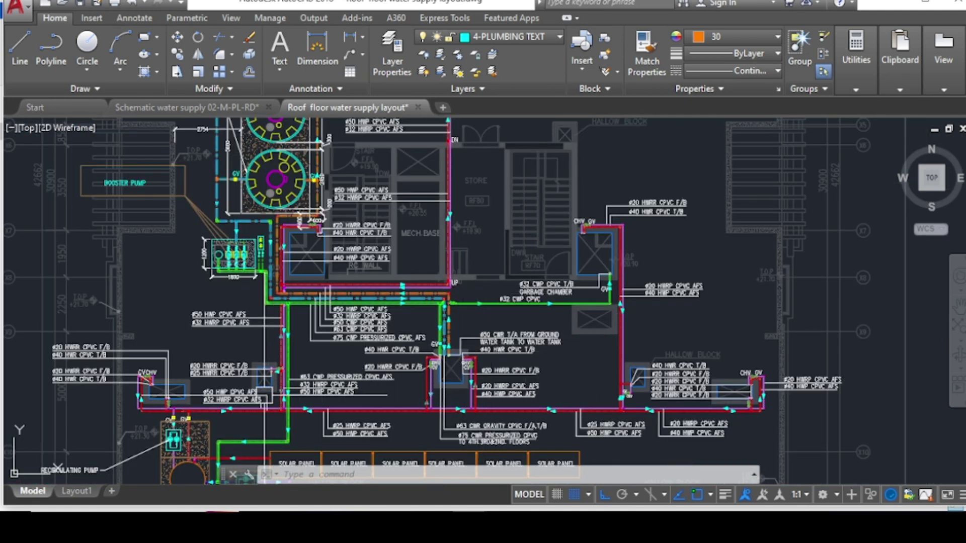
scroll(643, 384, up, 2)
scroll(585, 301, down, 2)
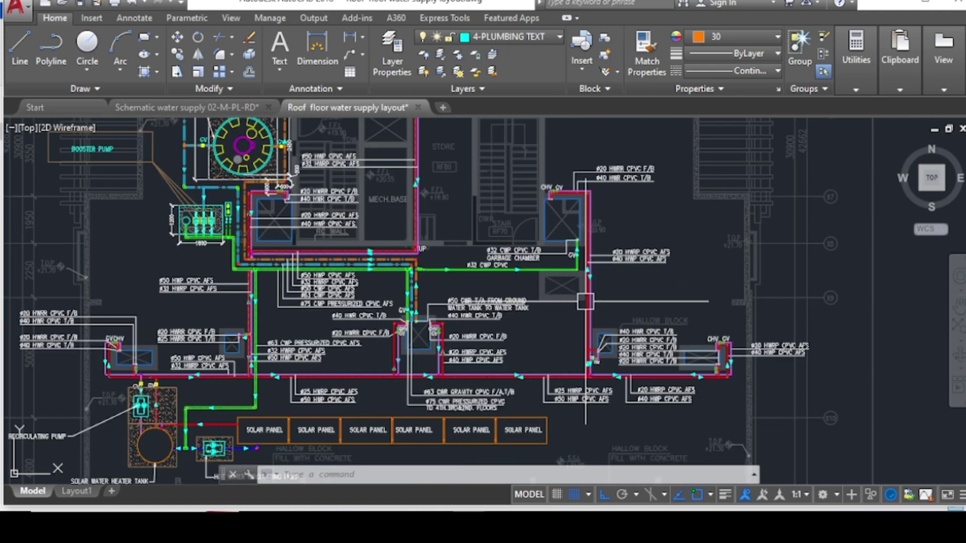
scroll(585, 301, down, 2)
scroll(338, 331, up, 3)
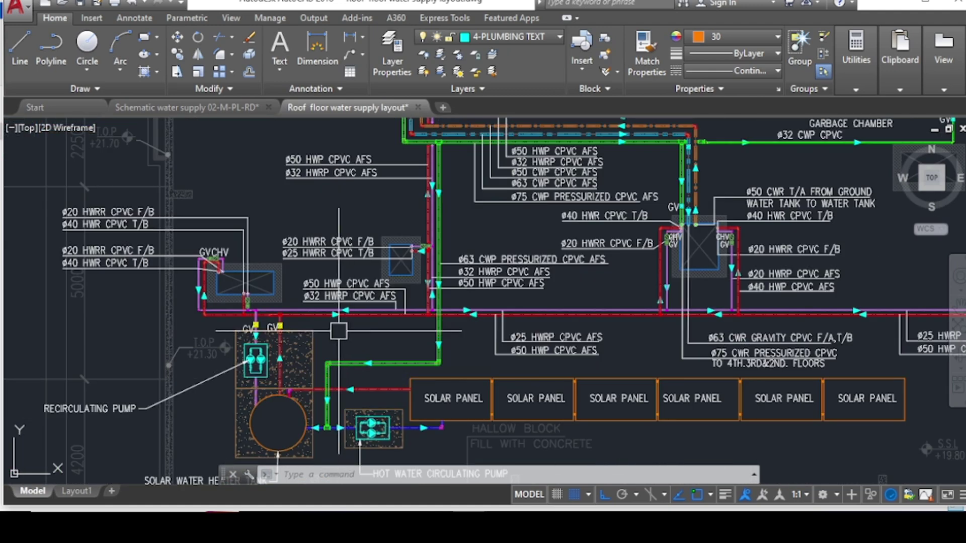
middle_drag(315, 349, 478, 259)
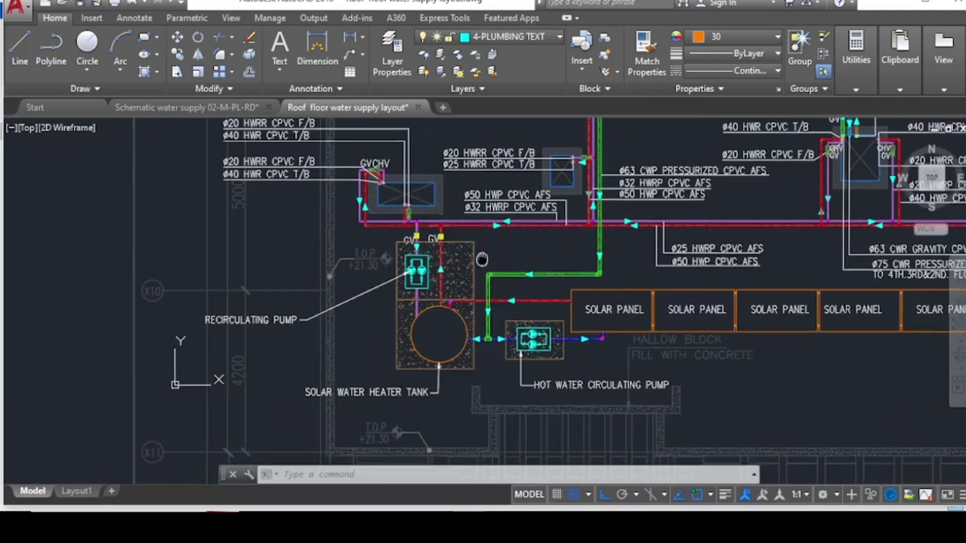
scroll(501, 370, down, 3)
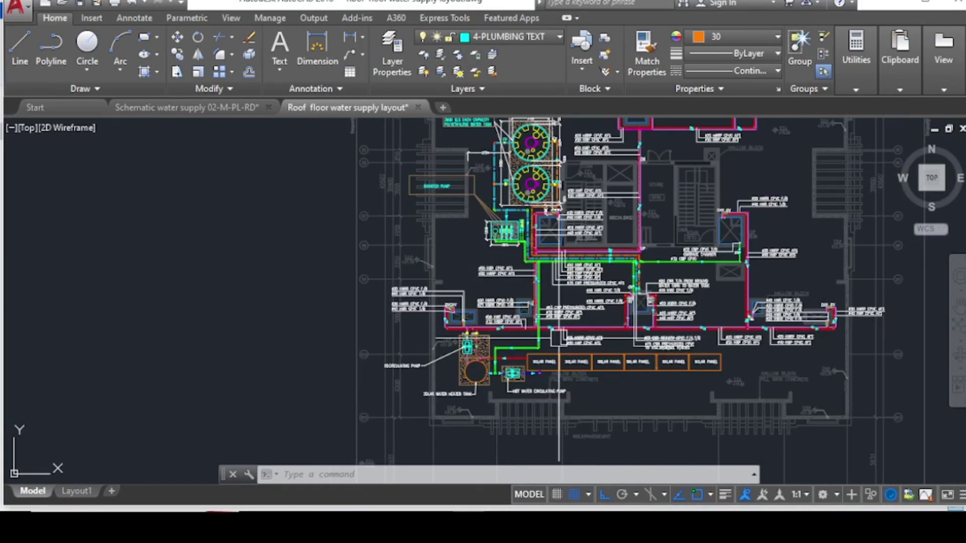
scroll(607, 246, up, 1)
click(607, 246)
scroll(560, 335, down, 3)
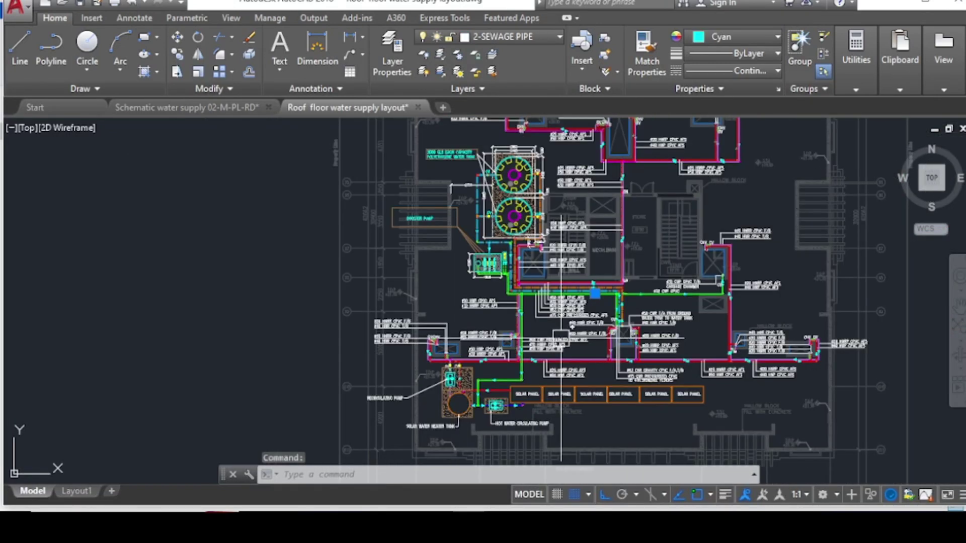
scroll(578, 201, up, 3)
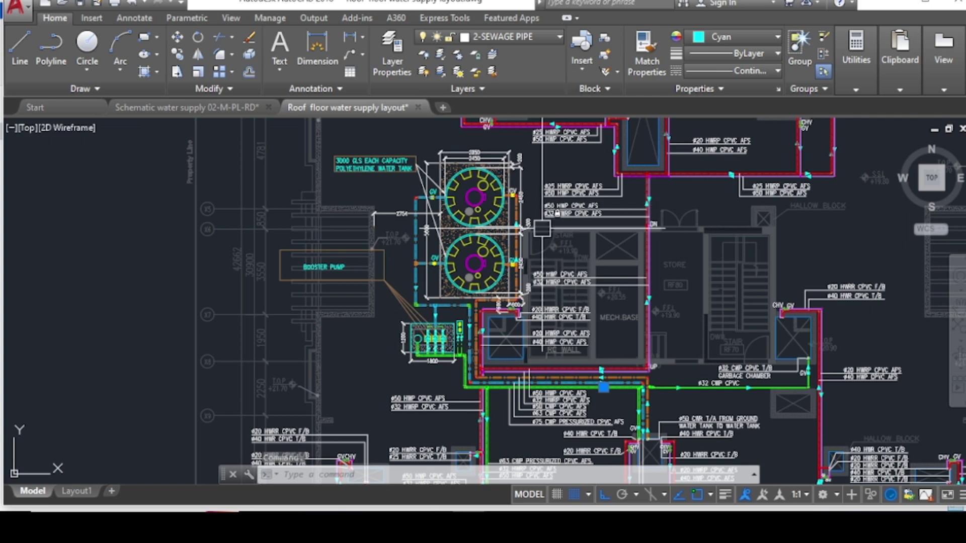
scroll(561, 202, down, 3)
scroll(550, 363, up, 3)
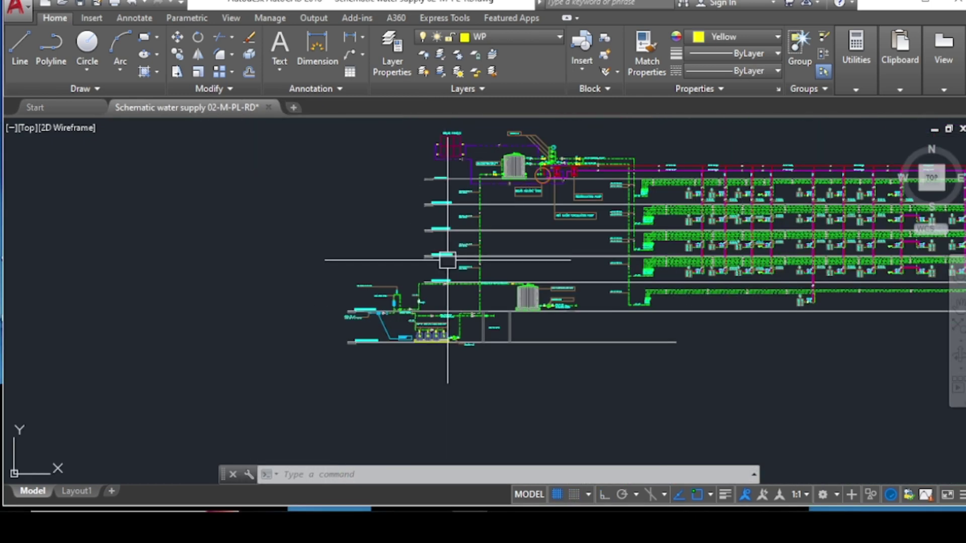
Zoom out to the ground and basement levels with the domestic tanks and transfer pump.
scroll(312, 270, up, 5)
scroll(342, 230, up, 3)
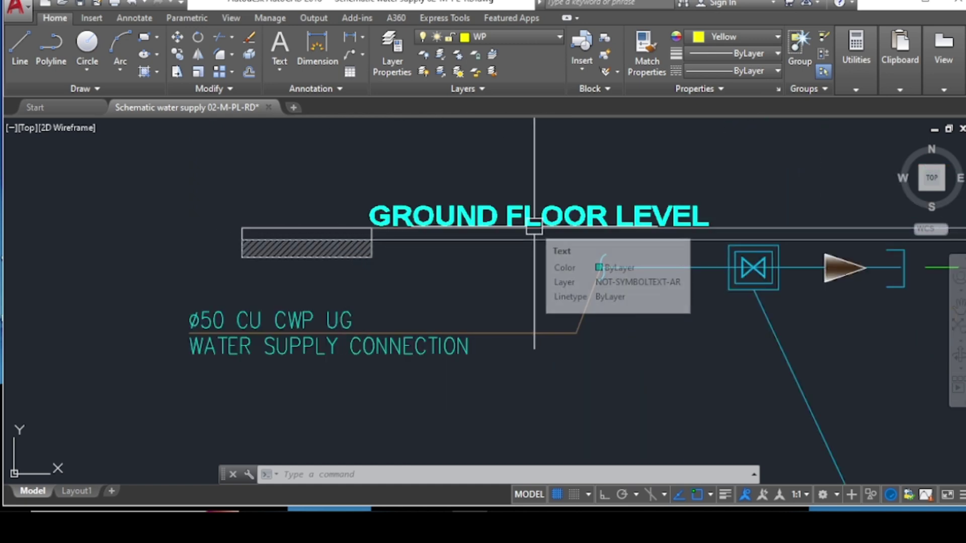
scroll(534, 229, down, 3)
scroll(463, 309, up, 1)
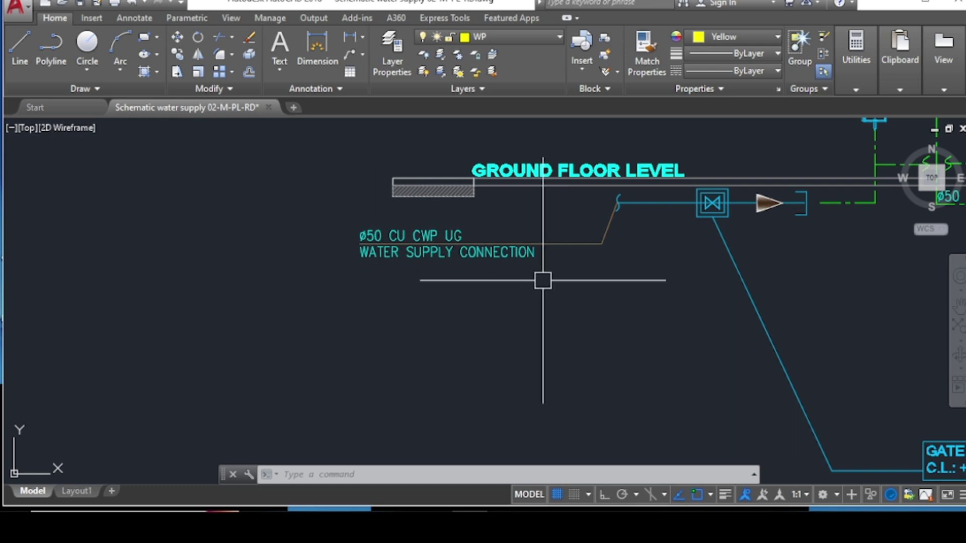
scroll(482, 282, down, 2)
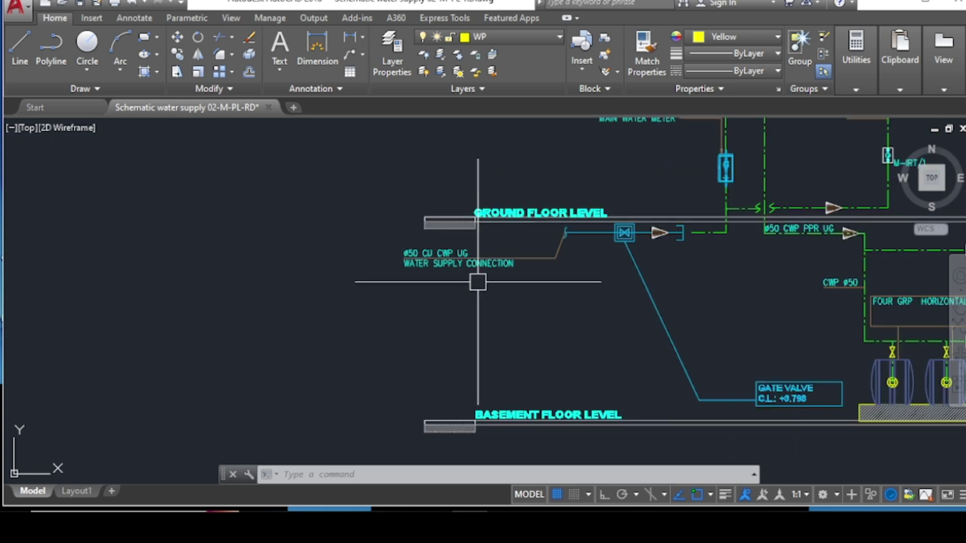
scroll(620, 234, up, 2)
scroll(529, 321, down, 3)
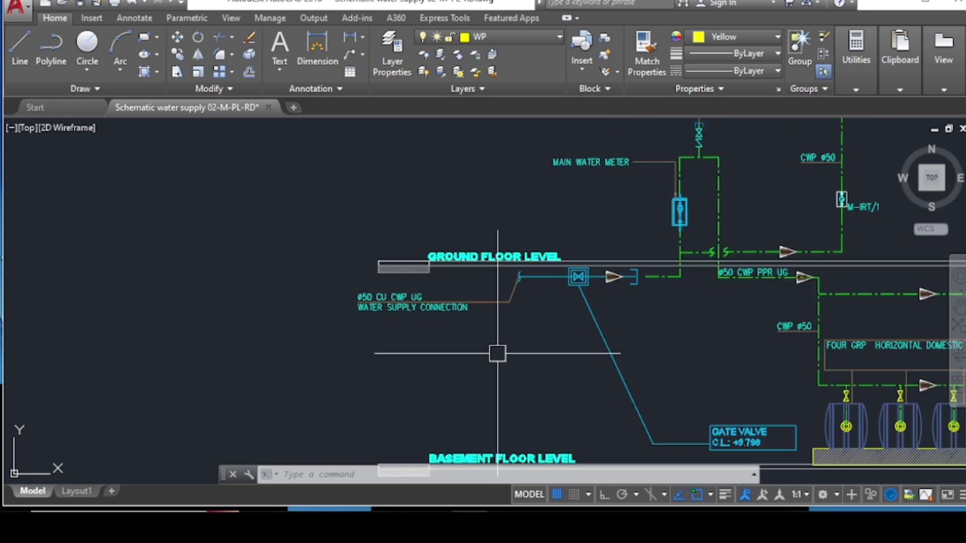
scroll(623, 269, up, 5)
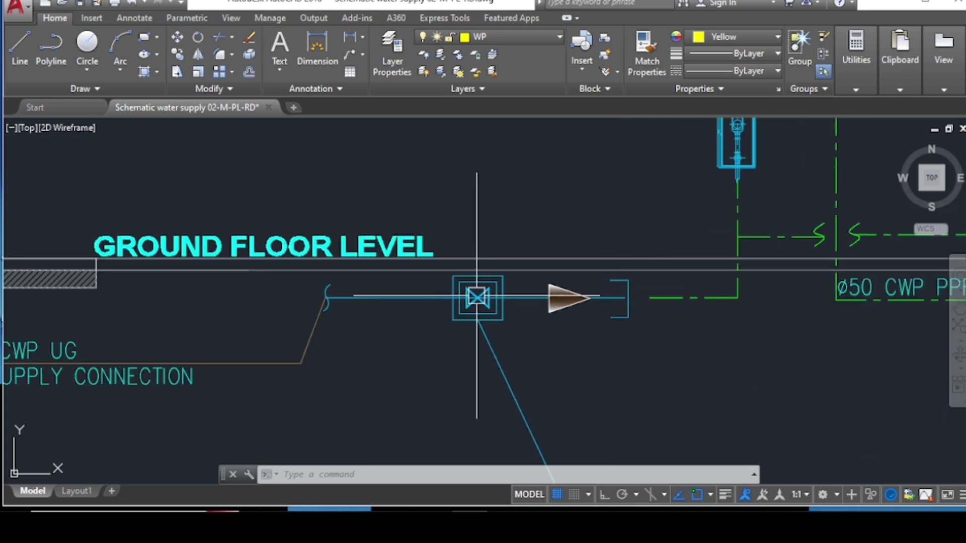
scroll(477, 297, down, 3)
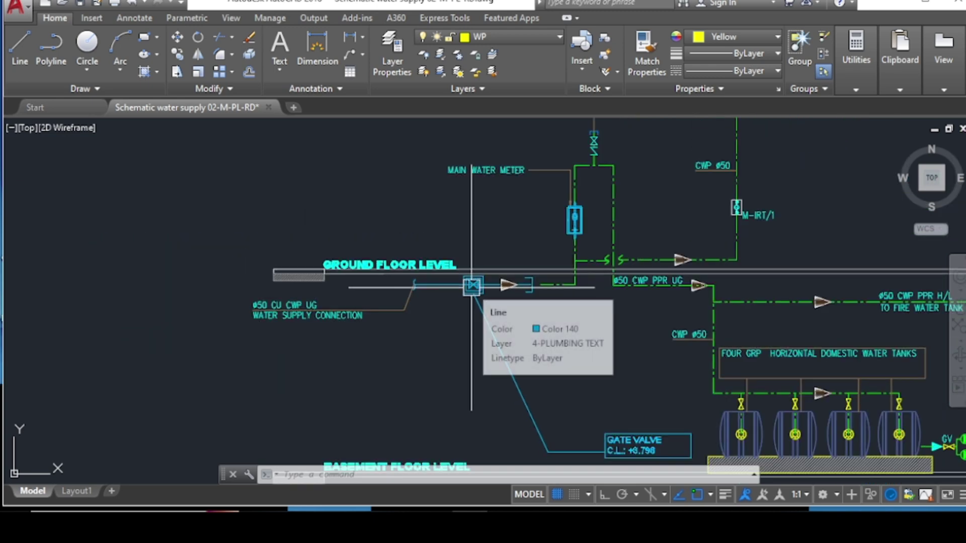
scroll(472, 289, up, 4)
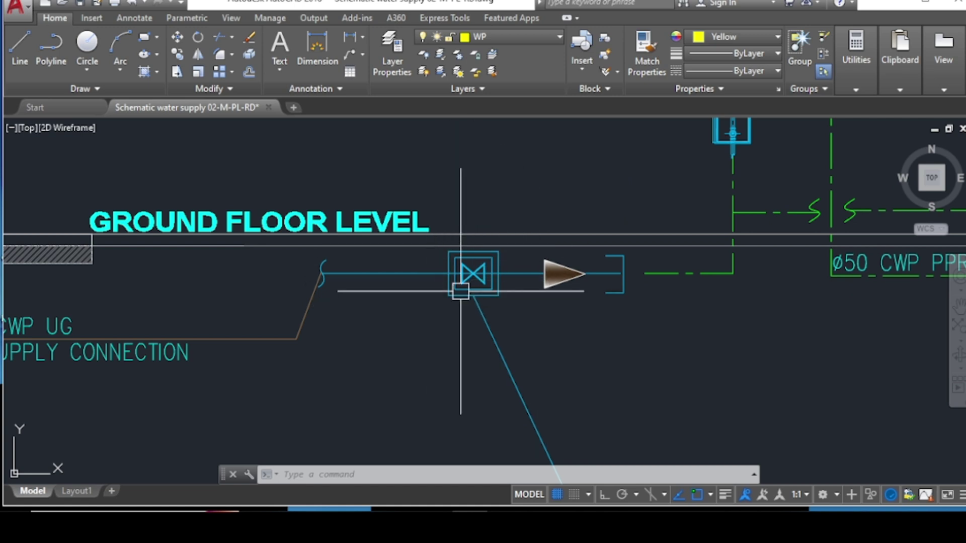
scroll(465, 291, down, 2)
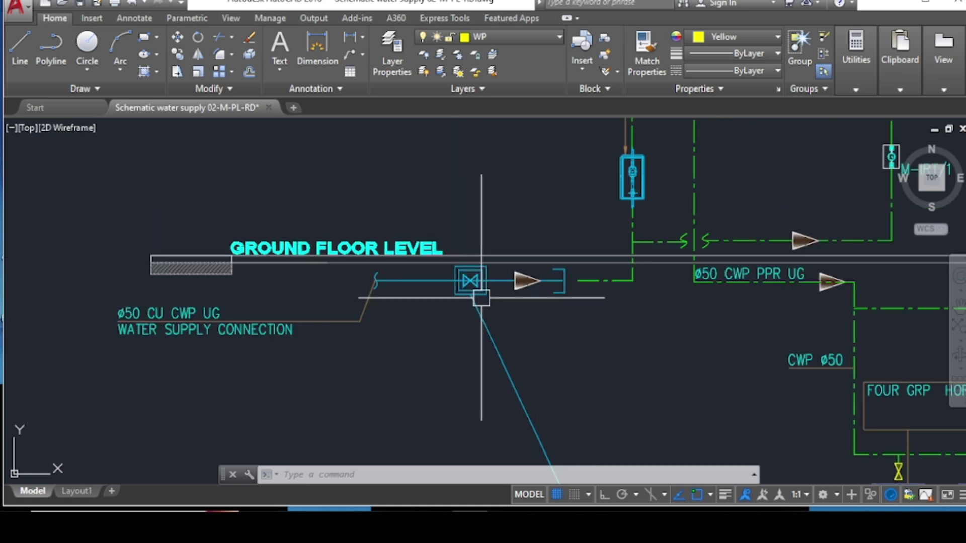
scroll(479, 307, down, 2)
scroll(574, 192, up, 2)
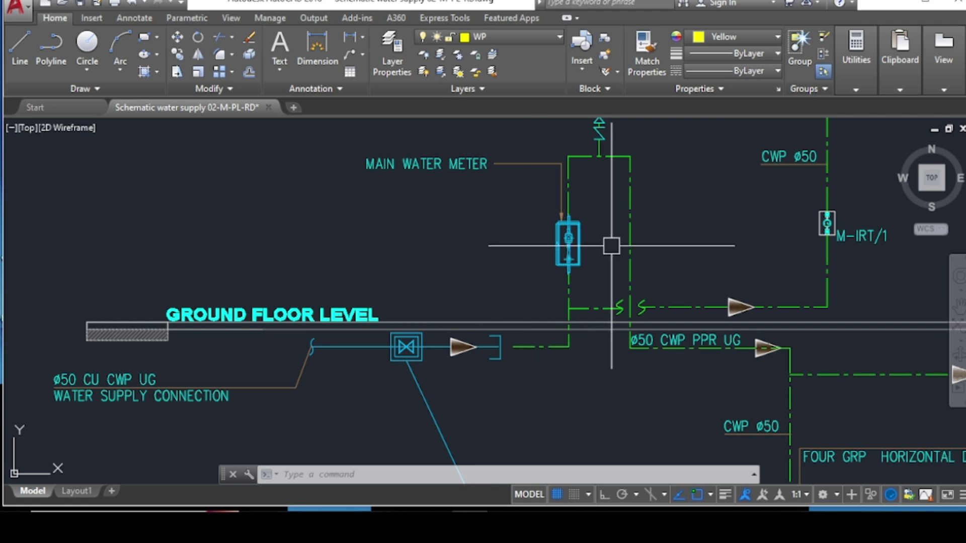
Frame the main water meter and Ø50 truck filling line feeding the four GRP tanks.
middle_drag(611, 246, 491, 302)
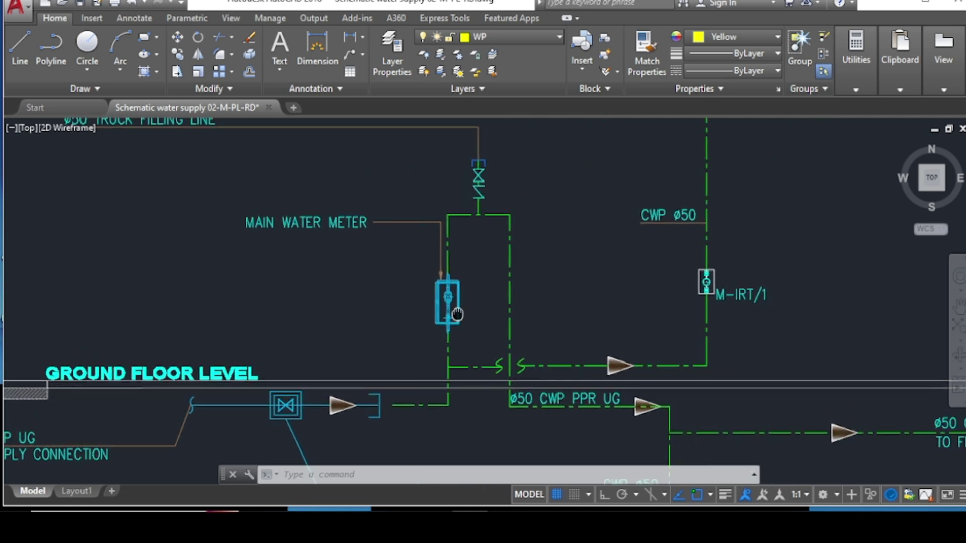
middle_drag(119, 146, 226, 224)
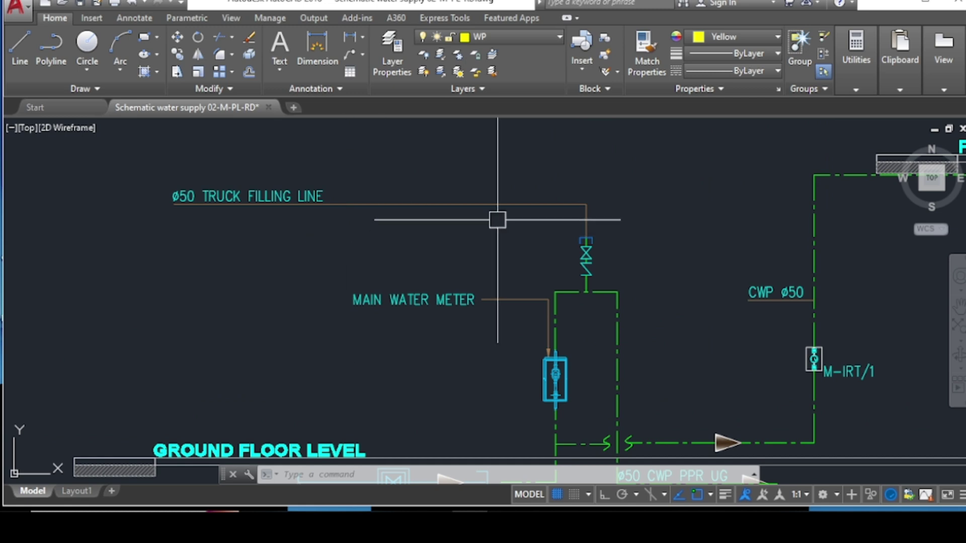
scroll(498, 207, down, 2)
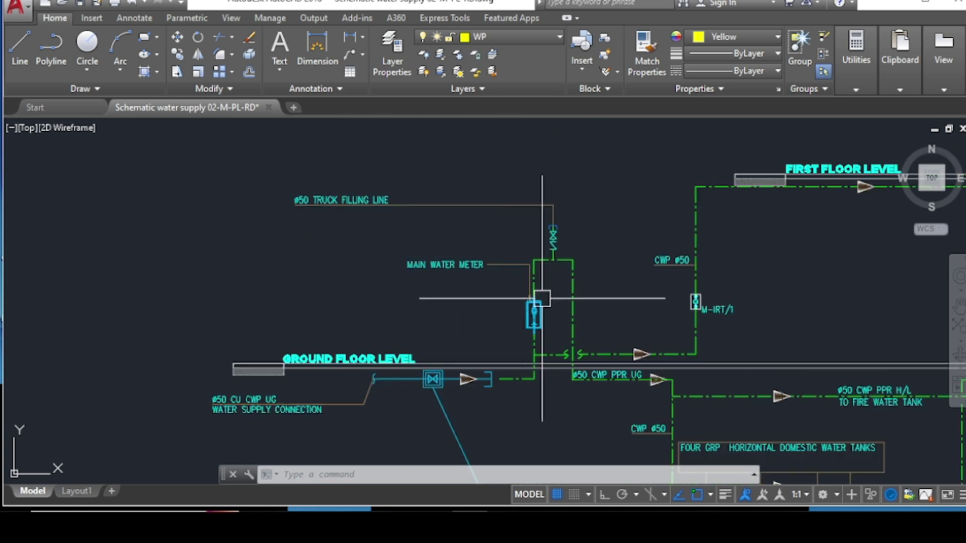
scroll(538, 297, up, 2)
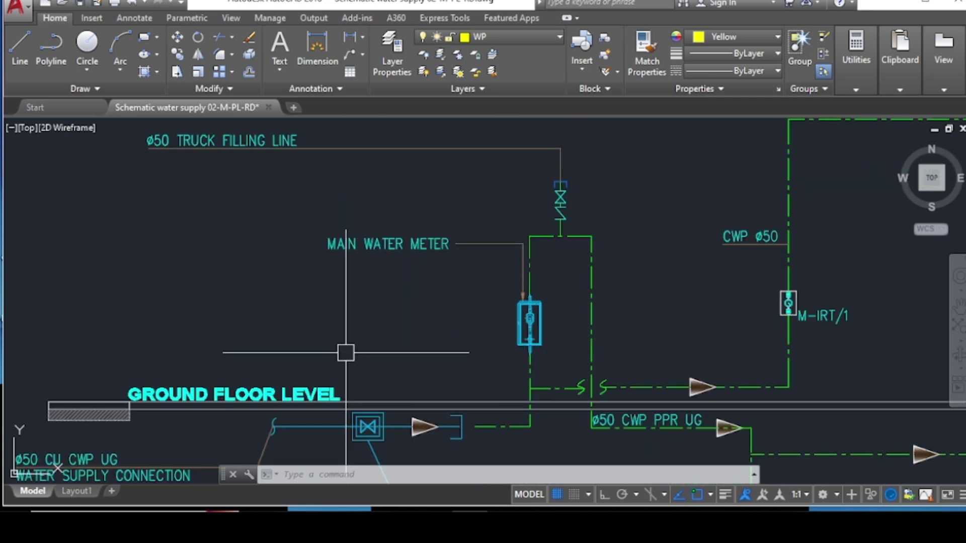
scroll(381, 299, down, 2)
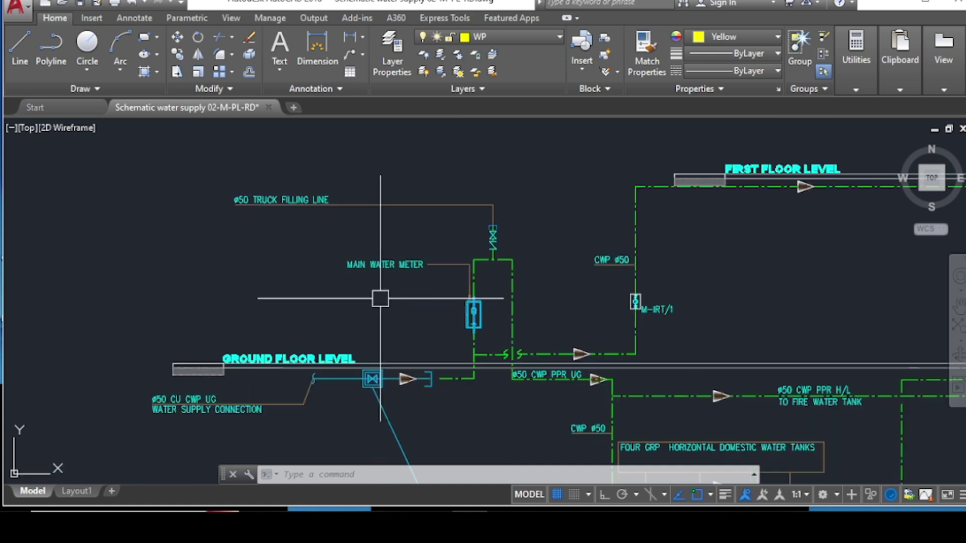
scroll(403, 383, up, 2)
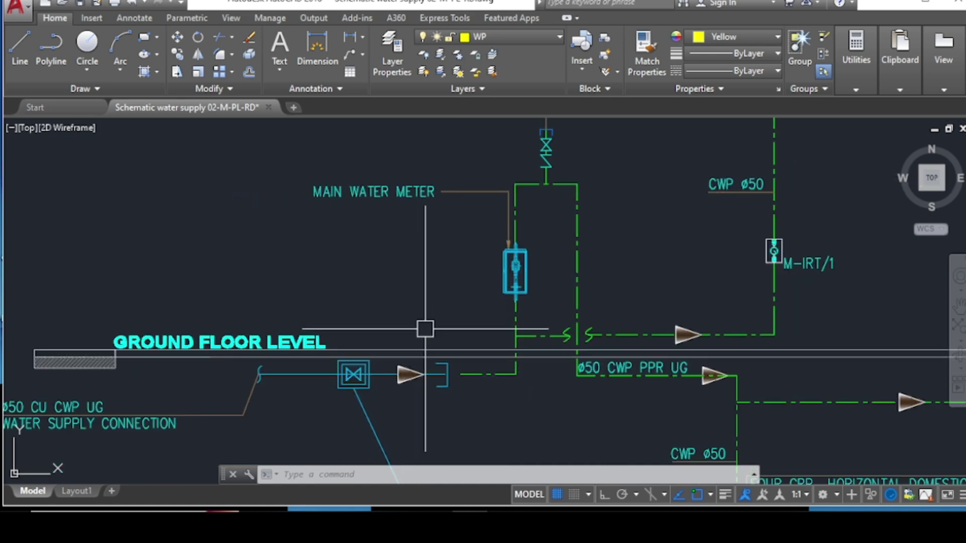
scroll(425, 327, down, 1)
scroll(522, 282, up, 1)
scroll(521, 282, down, 1)
scroll(444, 194, up, 1)
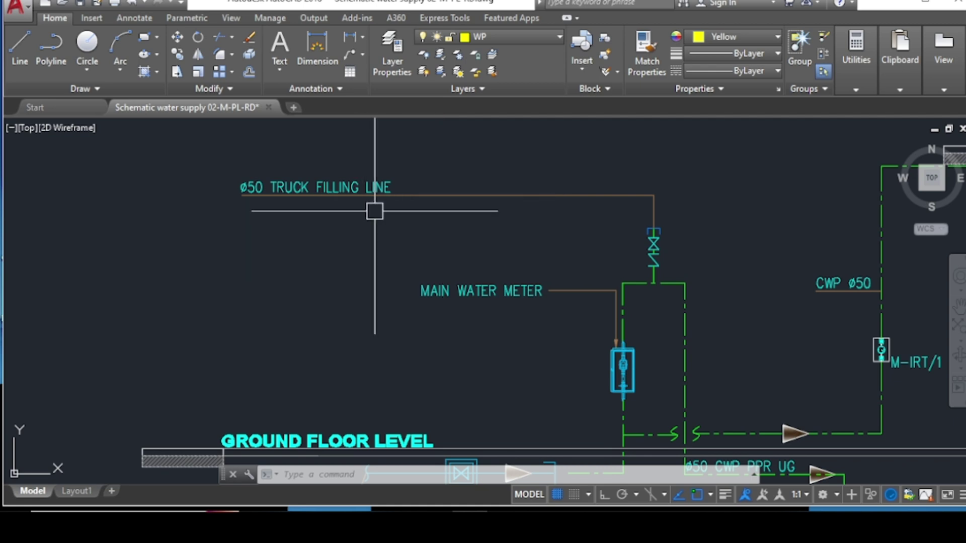
scroll(570, 210, down, 1)
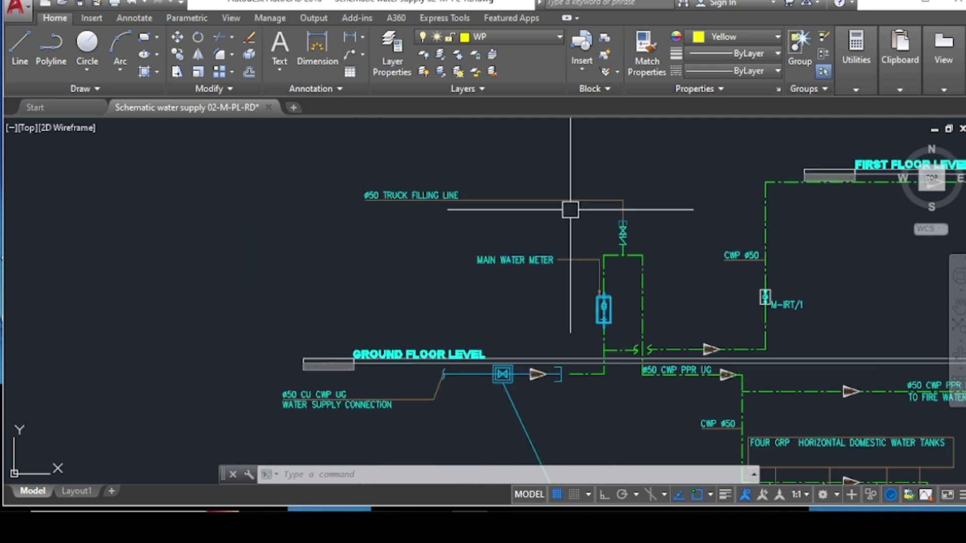
scroll(570, 210, up, 2)
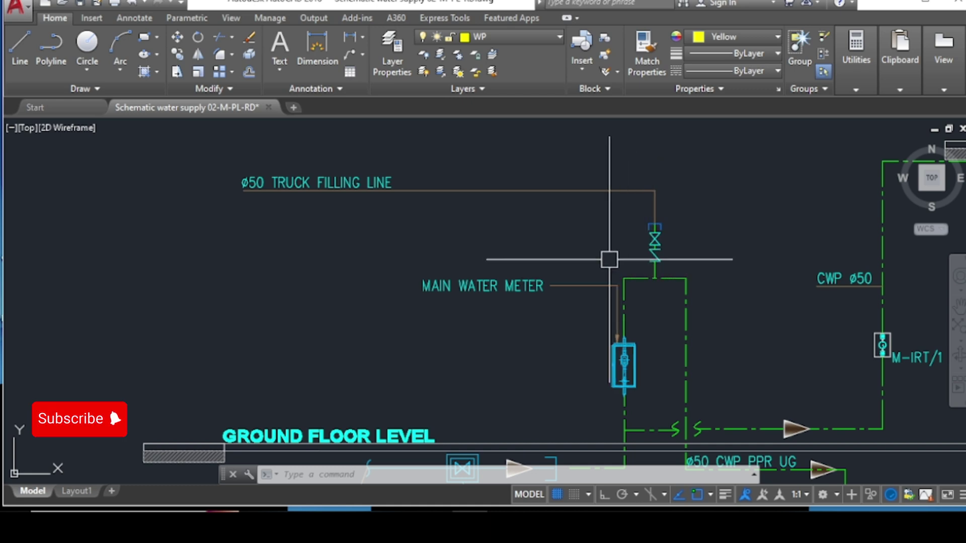
scroll(549, 200, down, 2)
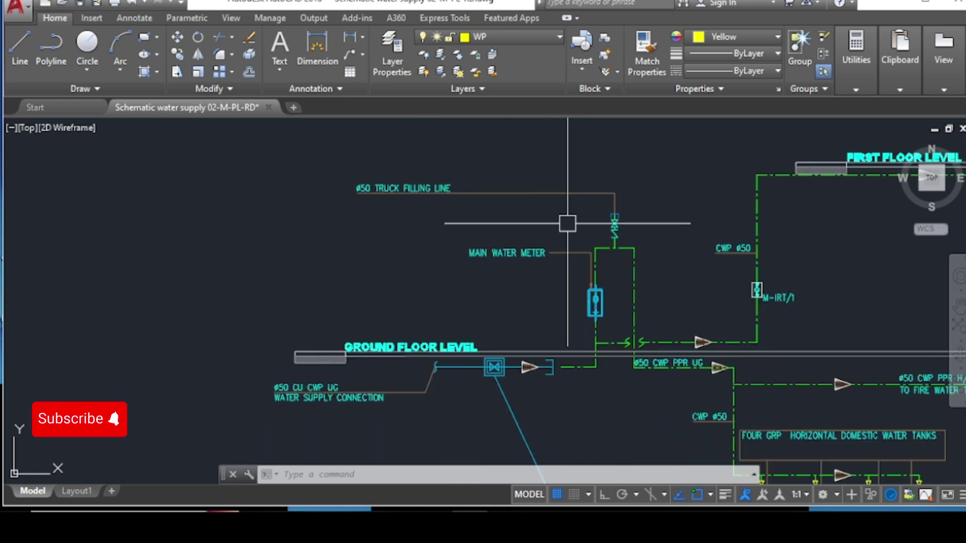
scroll(621, 220, up, 2)
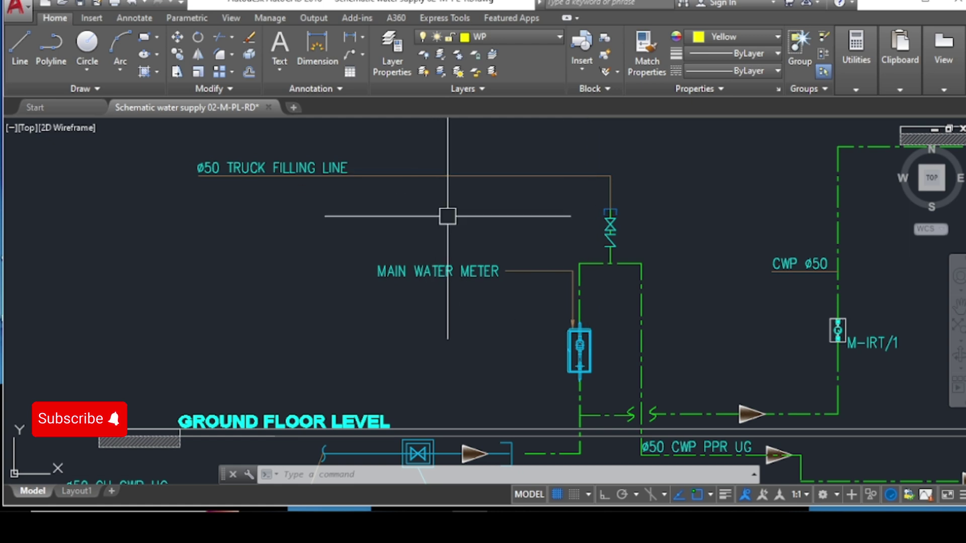
scroll(478, 206, down, 2)
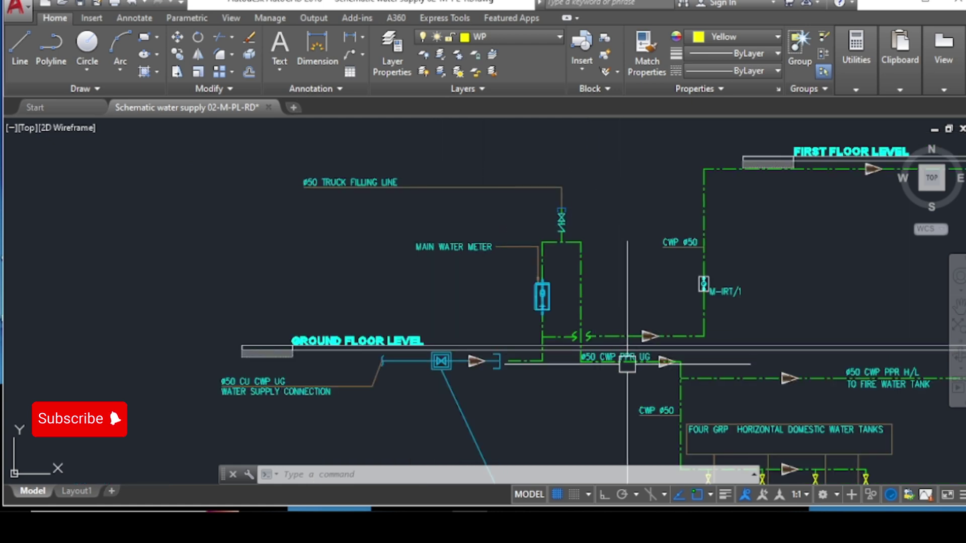
scroll(628, 372, up, 2)
scroll(598, 322, down, 4)
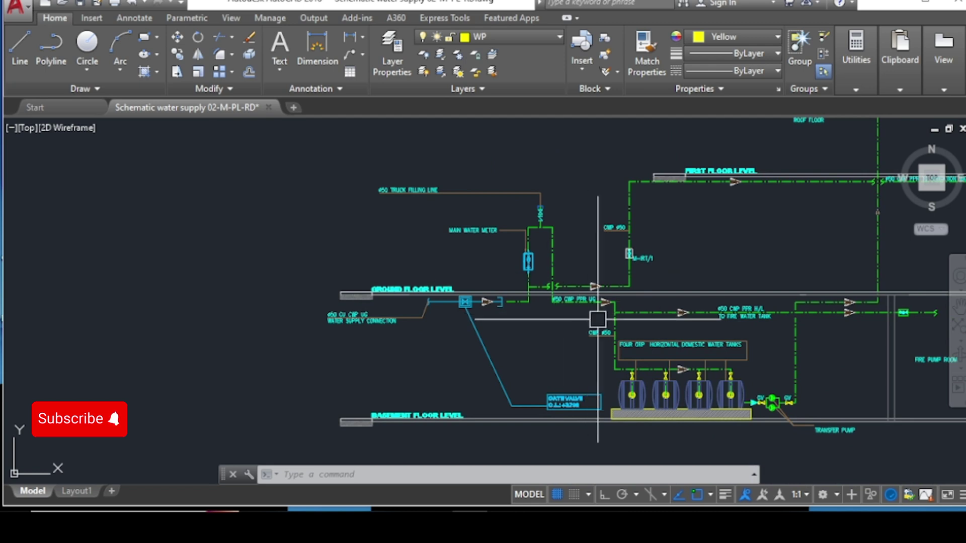
Centre the view on the first-floor polyethylene irrigation tanks and irrigation pump feeding the Ø63 network.
scroll(598, 319, up, 2)
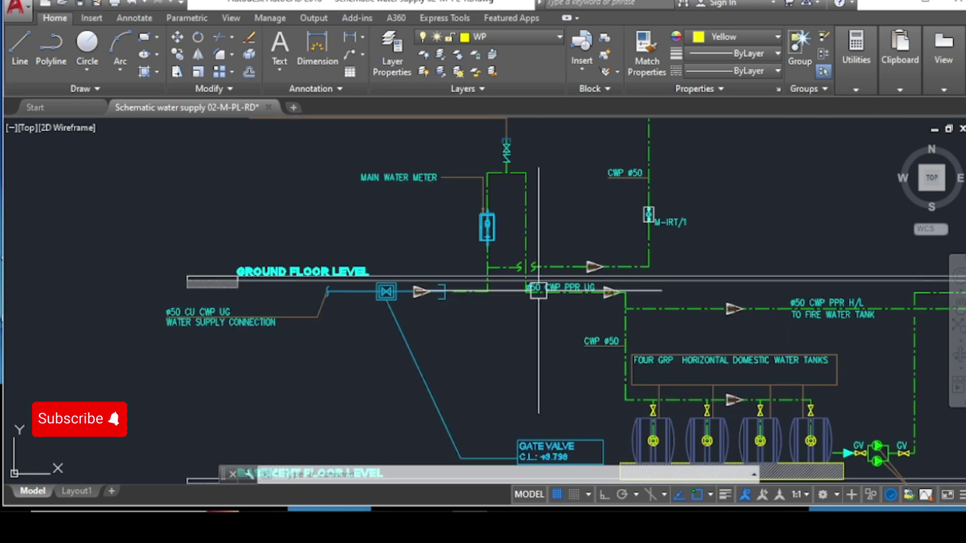
scroll(604, 321, down, 2)
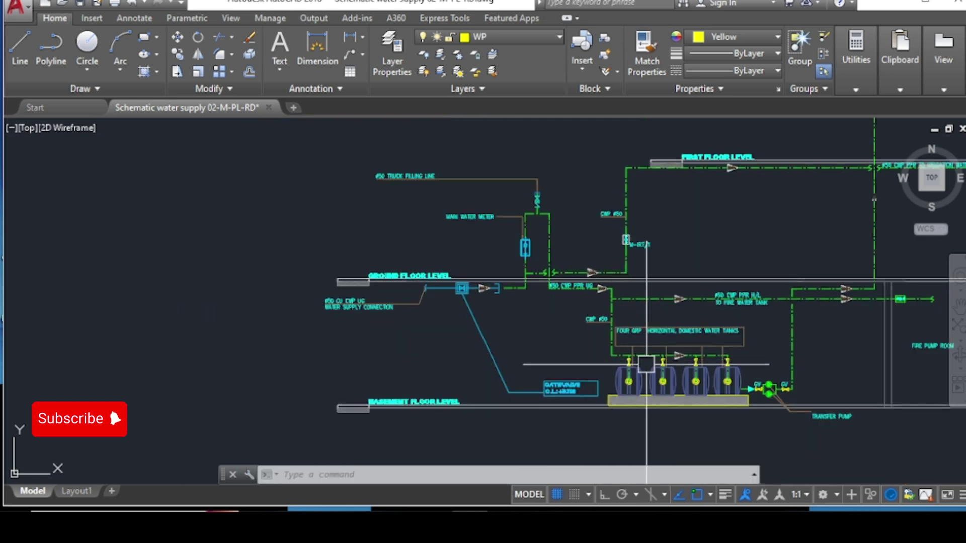
scroll(618, 342, up, 4)
scroll(566, 294, down, 2)
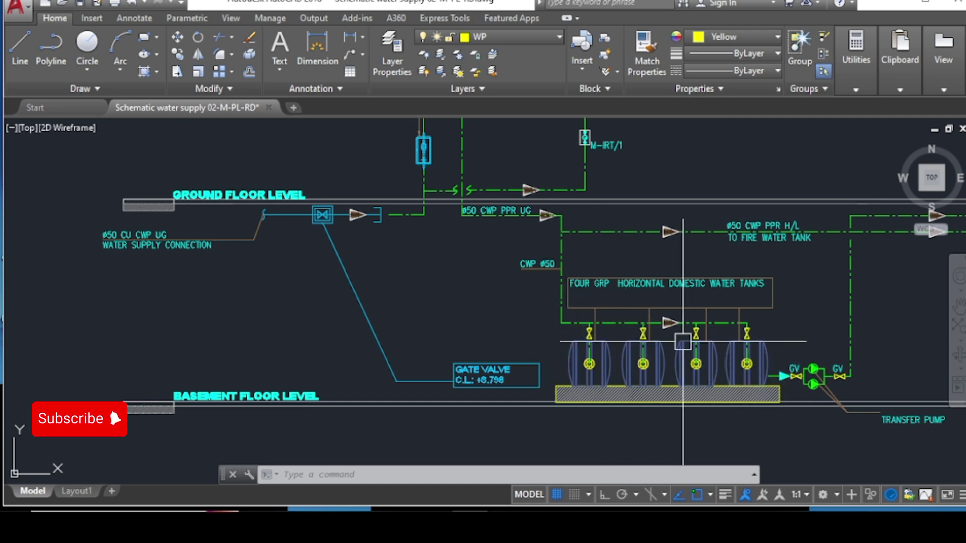
scroll(586, 338, down, 2)
scroll(641, 338, up, 2)
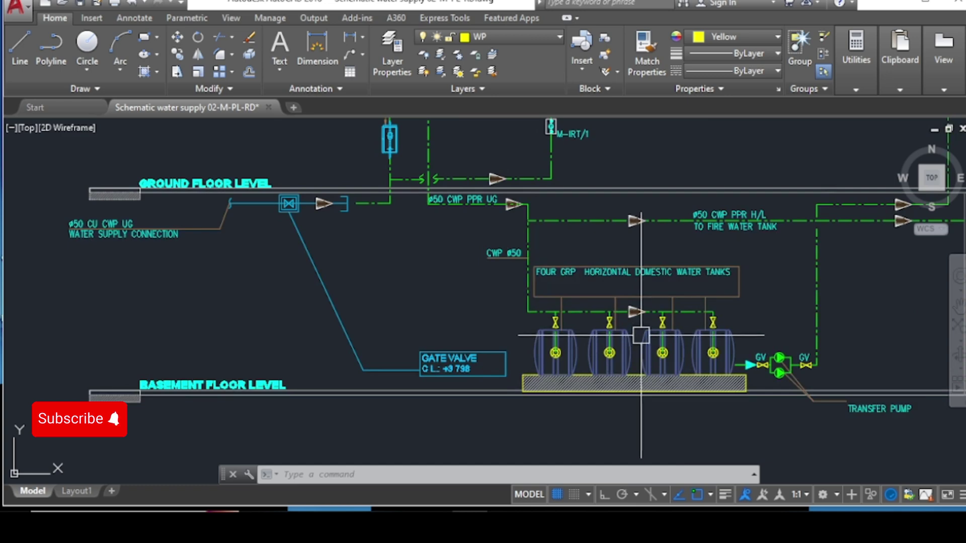
scroll(647, 323, down, 1)
scroll(706, 248, up, 3)
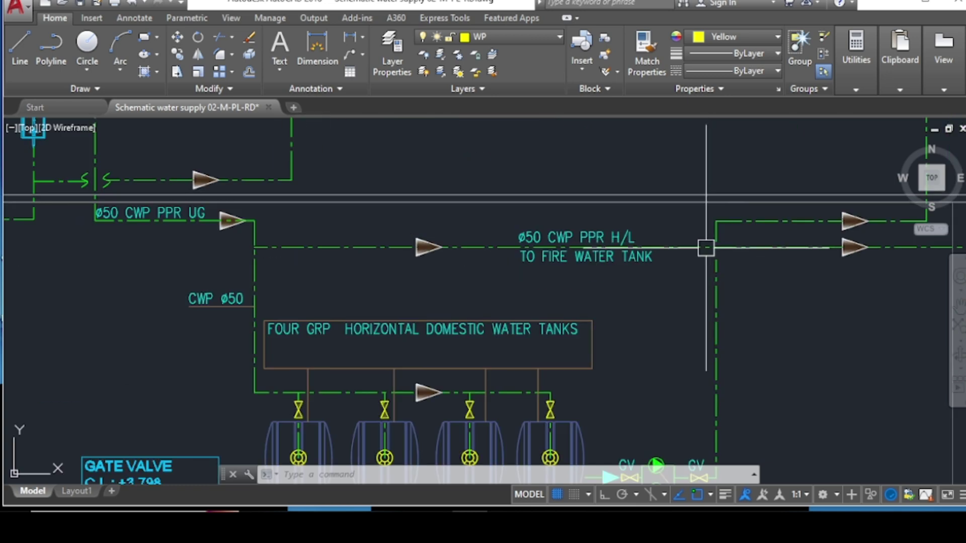
scroll(511, 298, down, 2)
scroll(526, 340, down, 1)
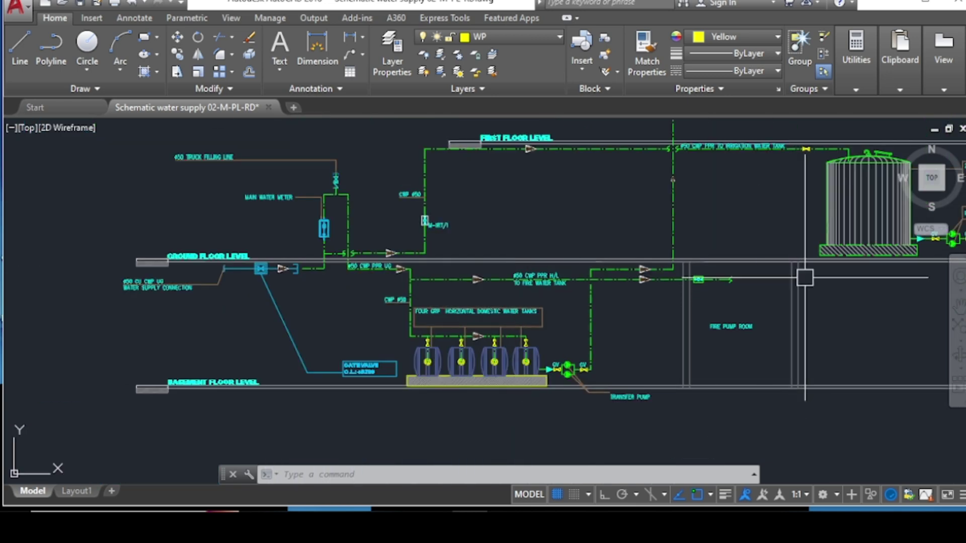
scroll(673, 345, up, 2)
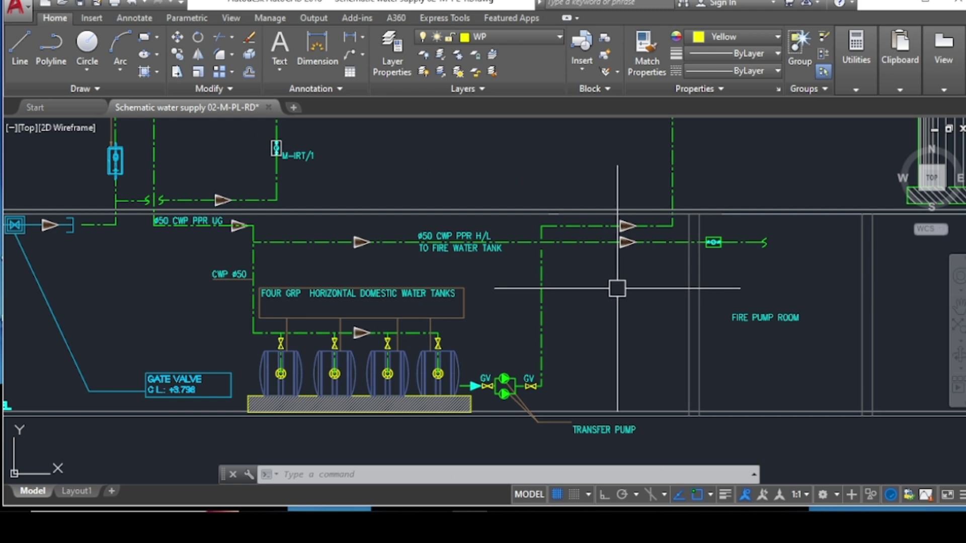
scroll(606, 288, down, 2)
scroll(735, 267, up, 2)
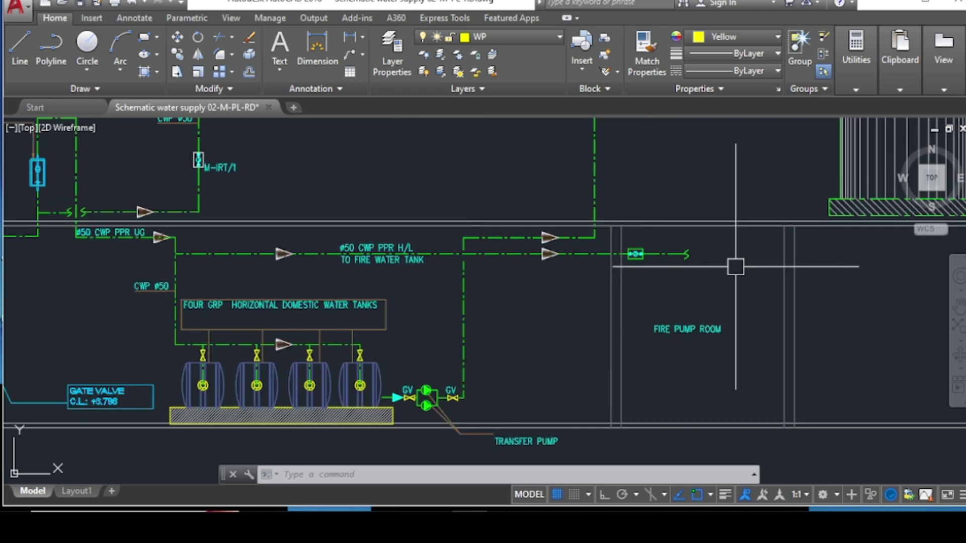
scroll(724, 324, down, 2)
scroll(382, 208, up, 3)
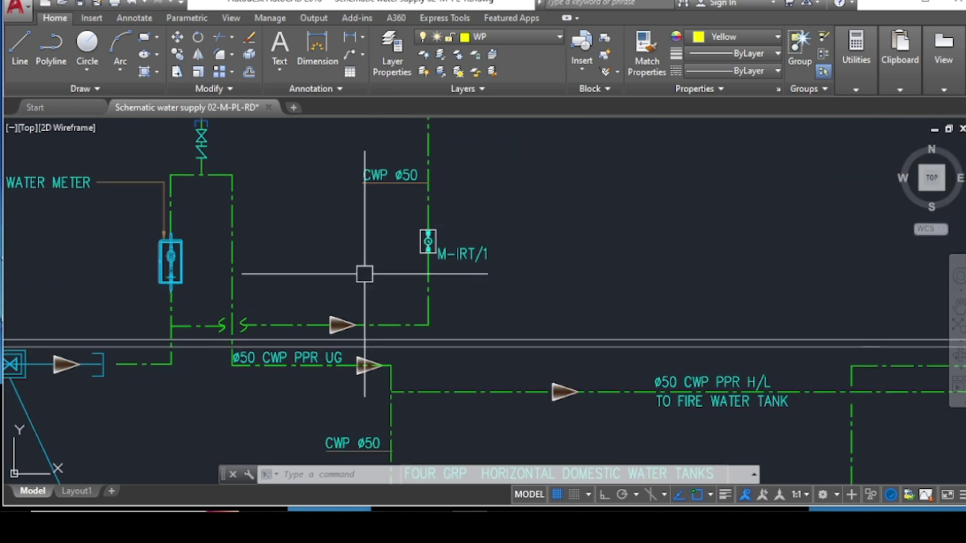
scroll(370, 335, down, 1)
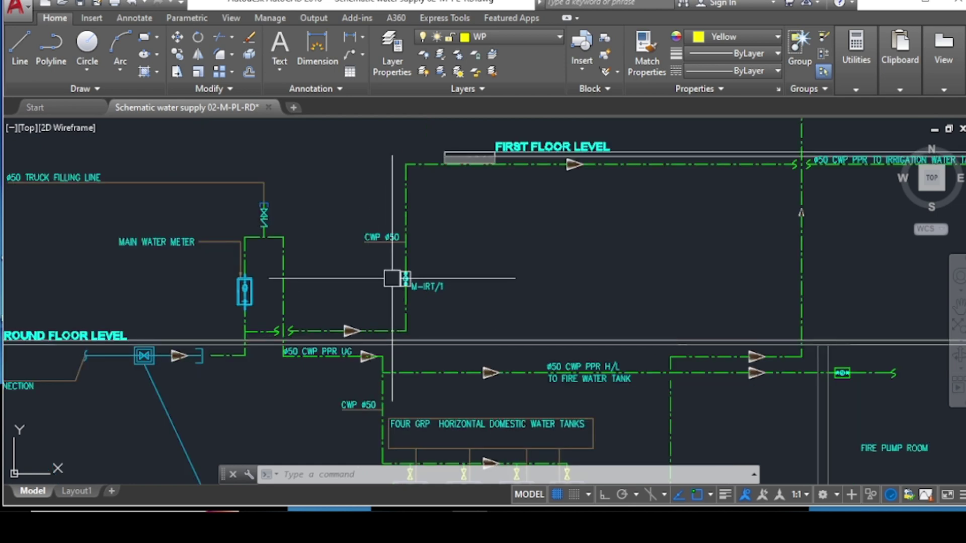
scroll(418, 202, down, 3)
scroll(777, 297, up, 3)
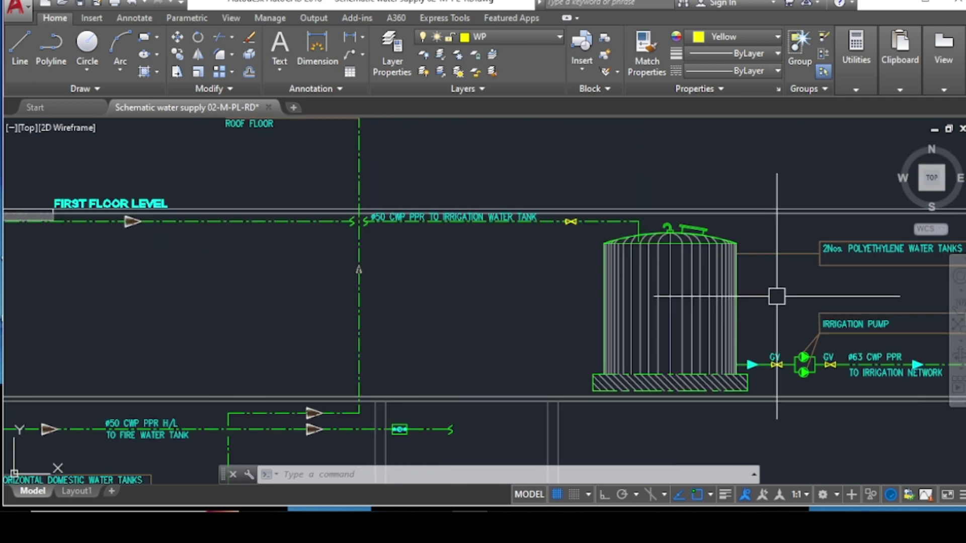
Bring the irrigation tank to the middle of the view.
middle_drag(759, 297, 502, 284)
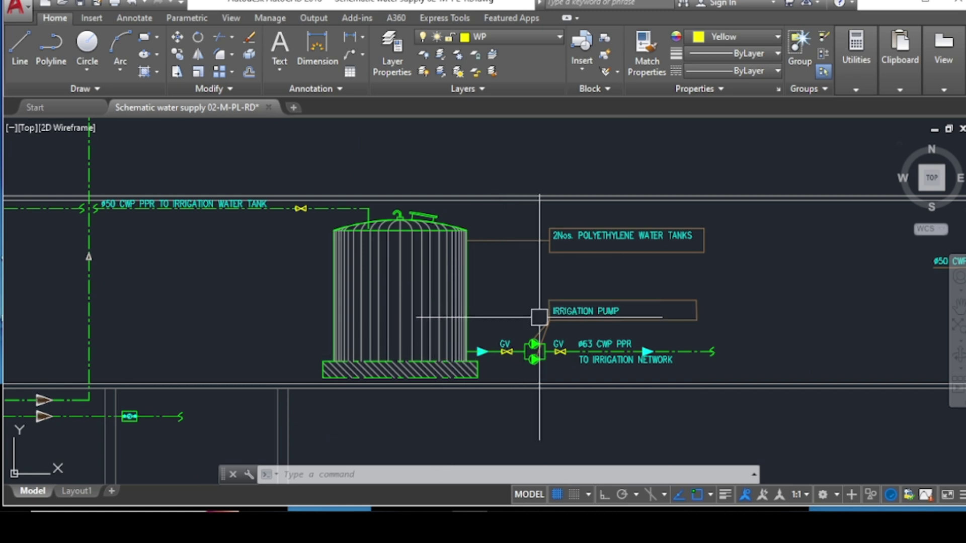
scroll(575, 295, down, 3)
scroll(578, 312, down, 2)
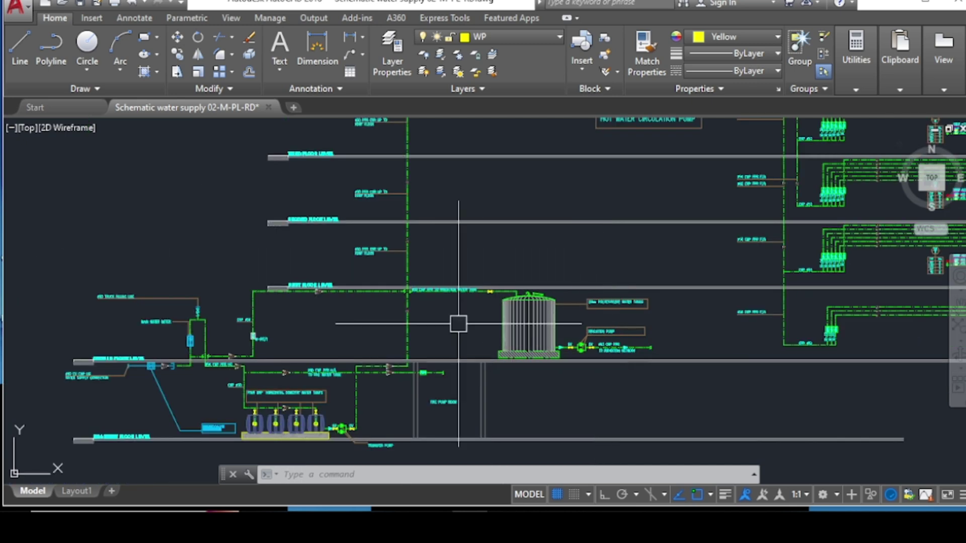
scroll(246, 383, up, 2)
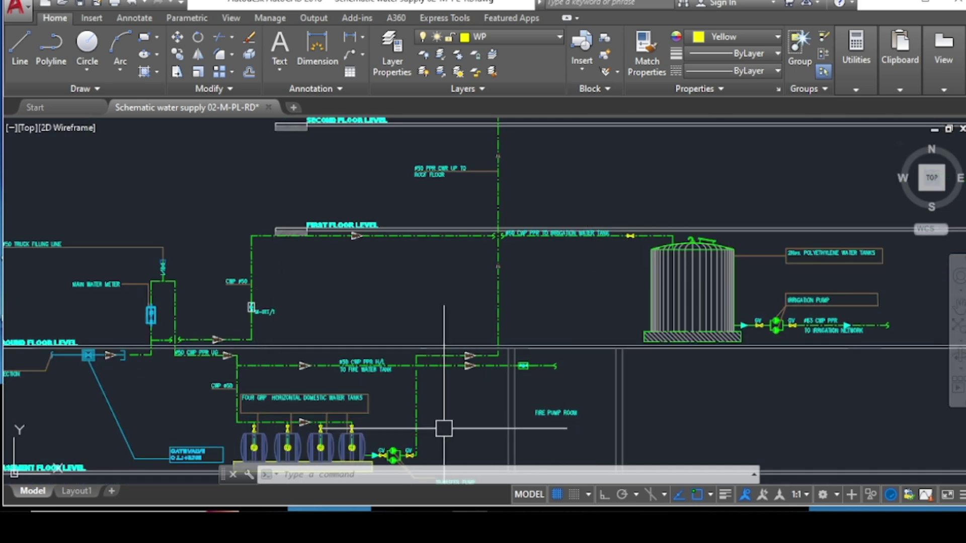
Pan down to the domestic tanks and basement twin transfer pumps between GV valves.
middle_drag(417, 414, 548, 269)
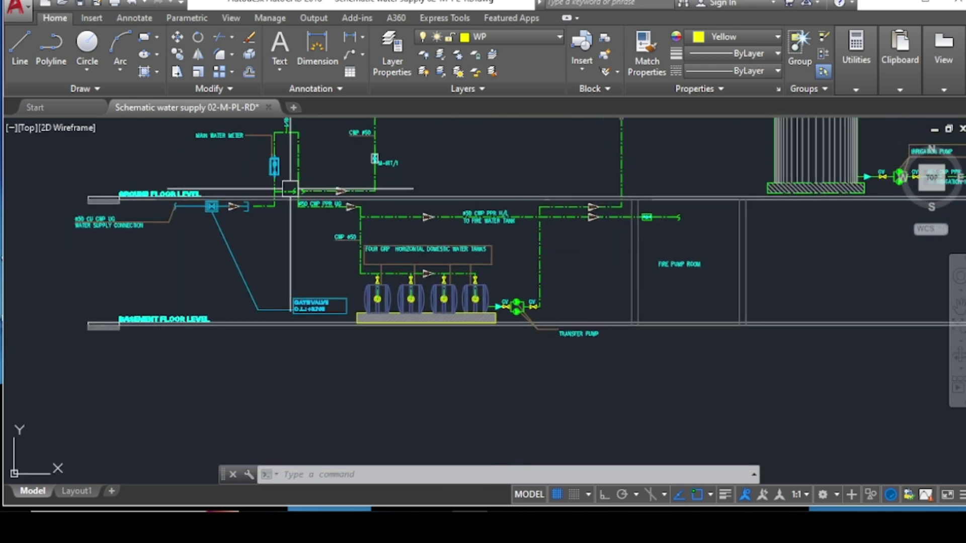
scroll(325, 229, up, 2)
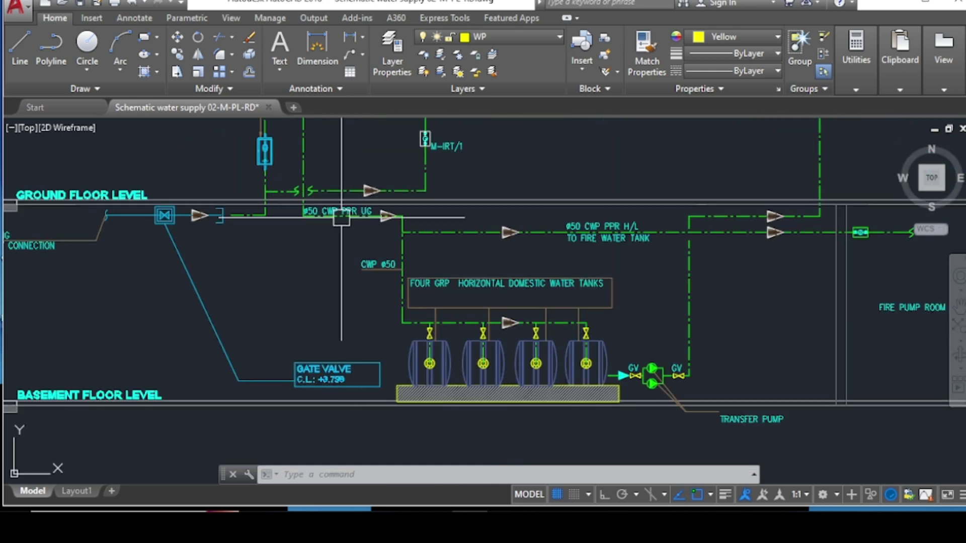
scroll(384, 297, down, 2)
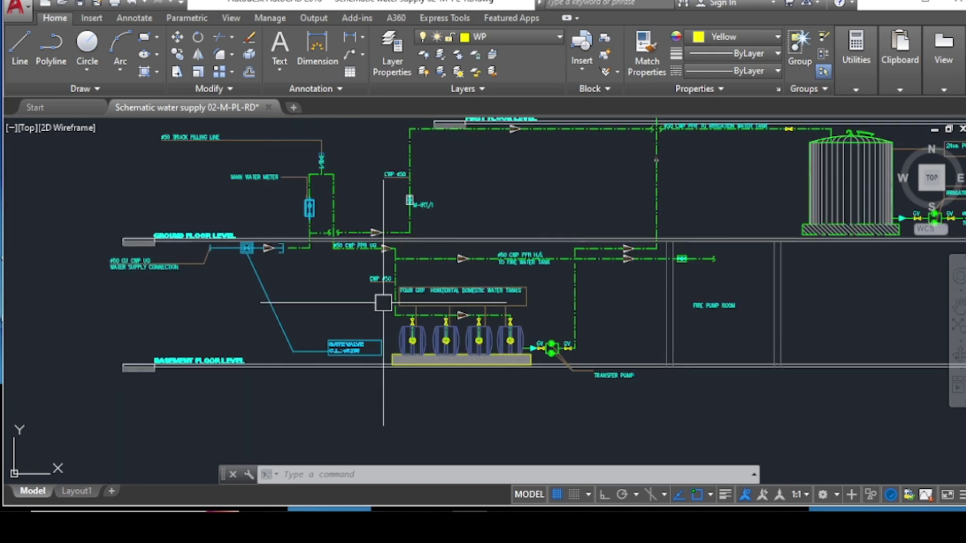
scroll(318, 190, up, 2)
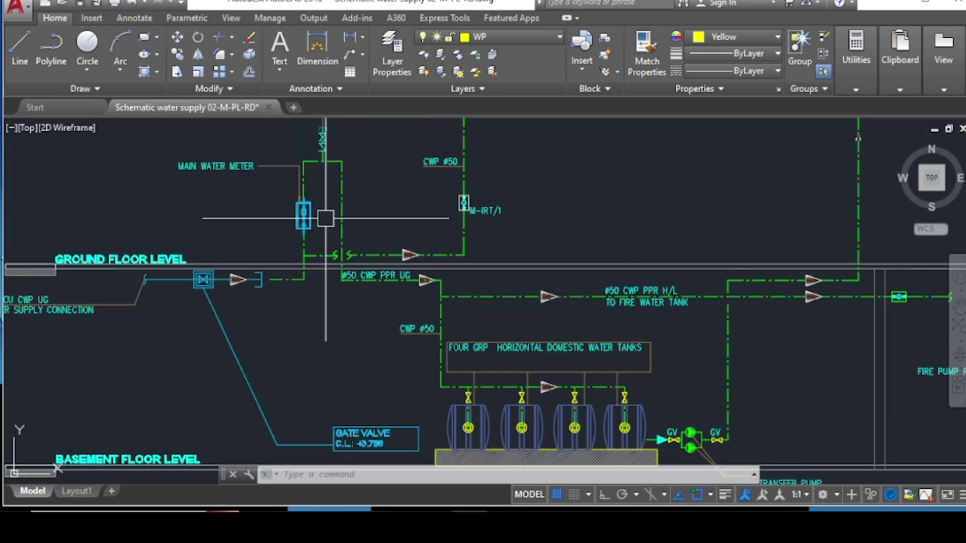
scroll(541, 335, down, 2)
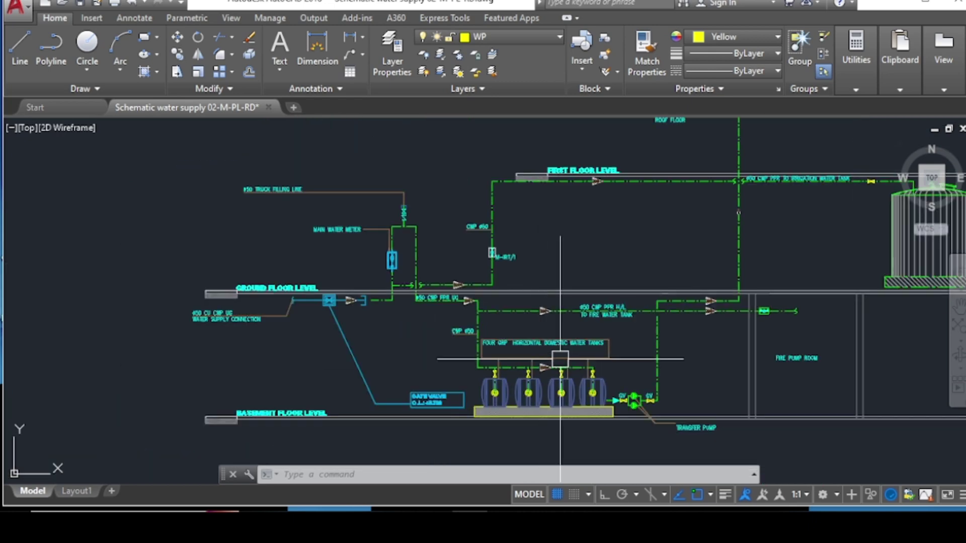
scroll(705, 438, up, 2)
Move the TRANSFER PUMP label slightly upward so it aligns with its leader line.
scroll(644, 403, up, 1)
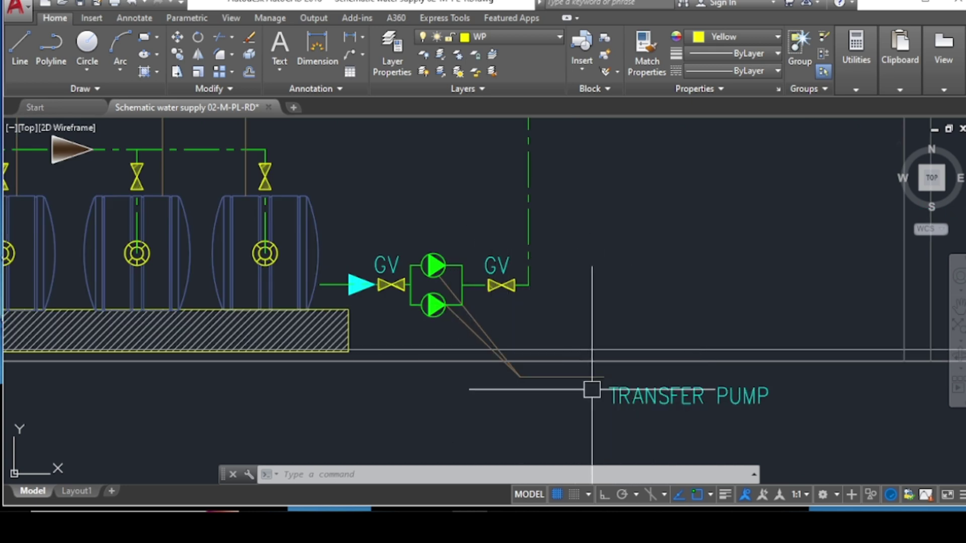
text(m)
key(Return)
click(646, 400)
key(Return)
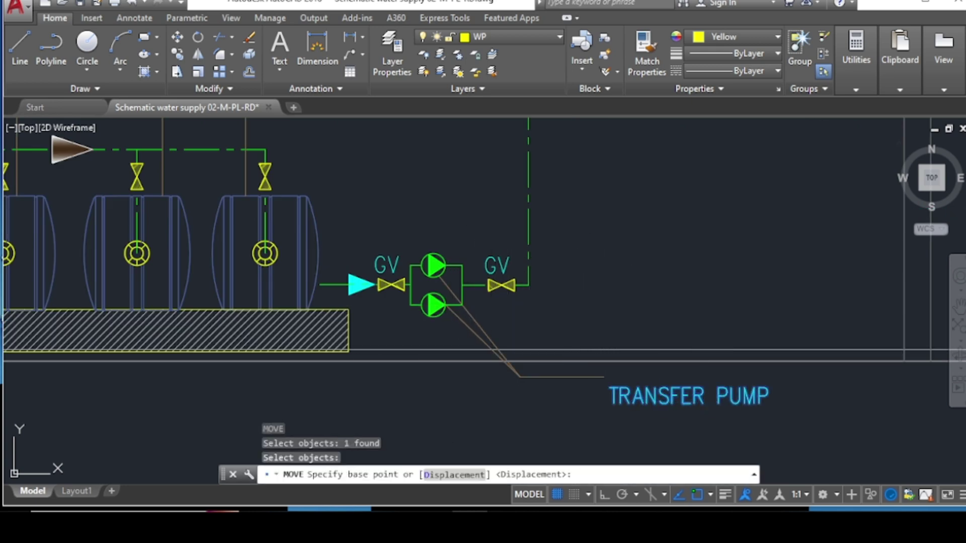
click(704, 281)
click(699, 265)
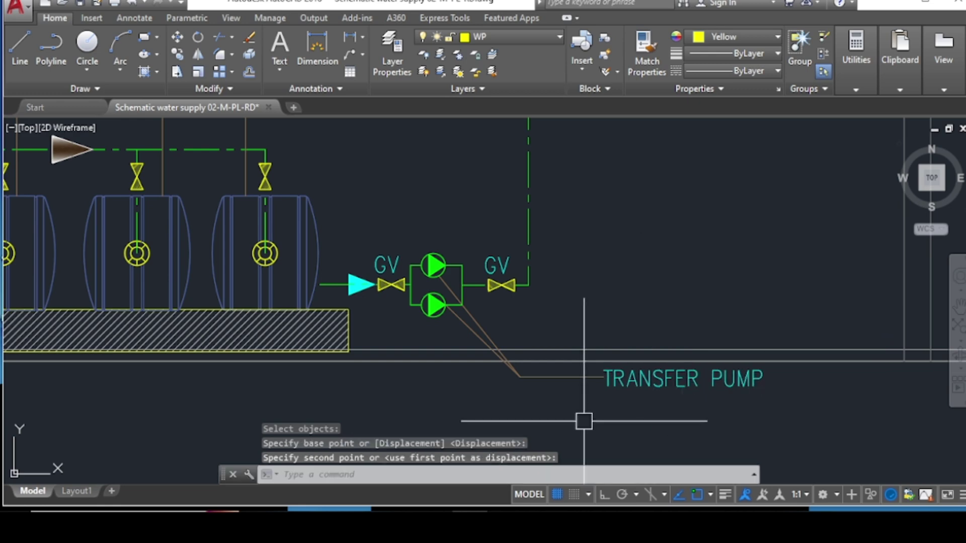
scroll(582, 416, down, 5)
Zoom out from the water tank detail.
scroll(646, 205, down, 2)
scroll(651, 366, up, 5)
scroll(650, 366, down, 5)
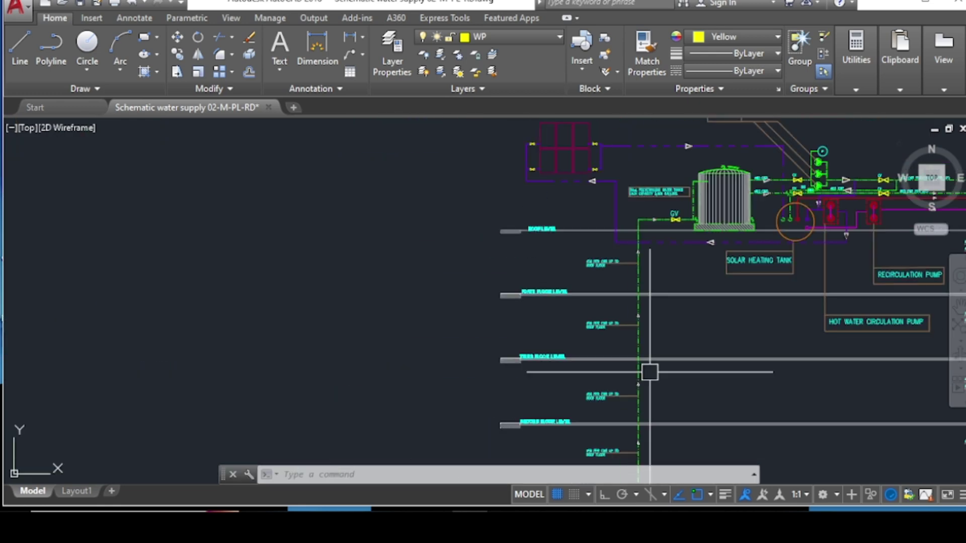
scroll(639, 282, up, 3)
scroll(626, 302, up, 4)
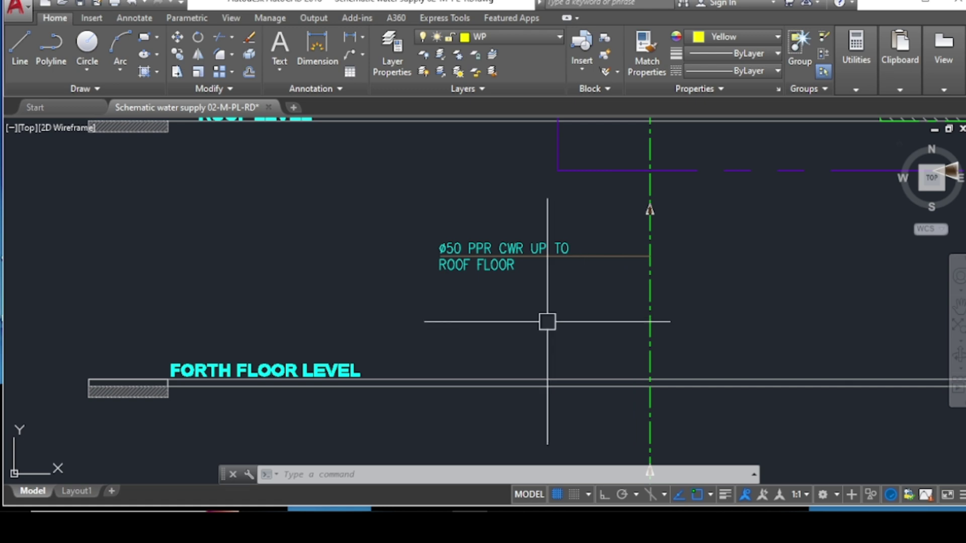
scroll(528, 327, down, 2)
scroll(596, 282, down, 2)
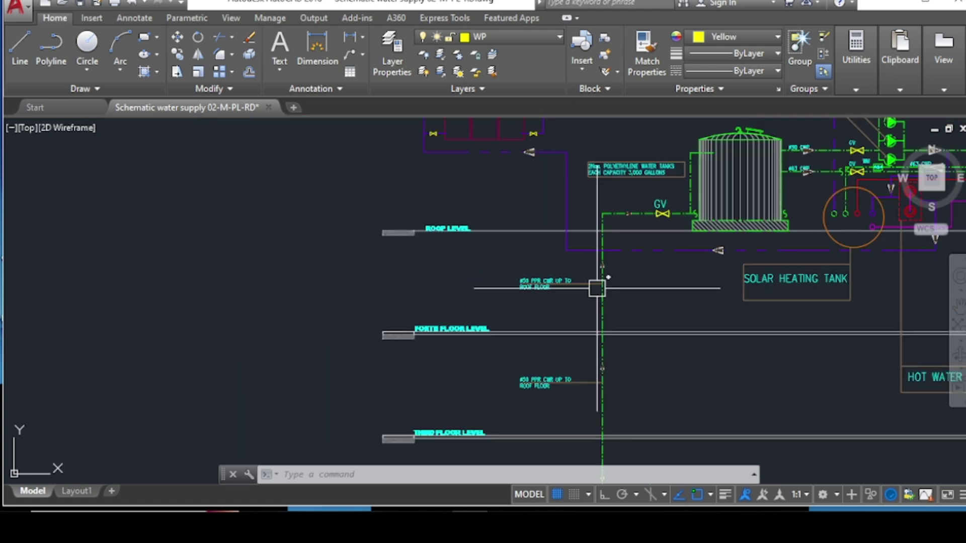
scroll(756, 170, up, 6)
Frame the full riser from the 3,000-gallon roof tanks and solar heating tank to every floor branch.
middle_drag(758, 191, 587, 323)
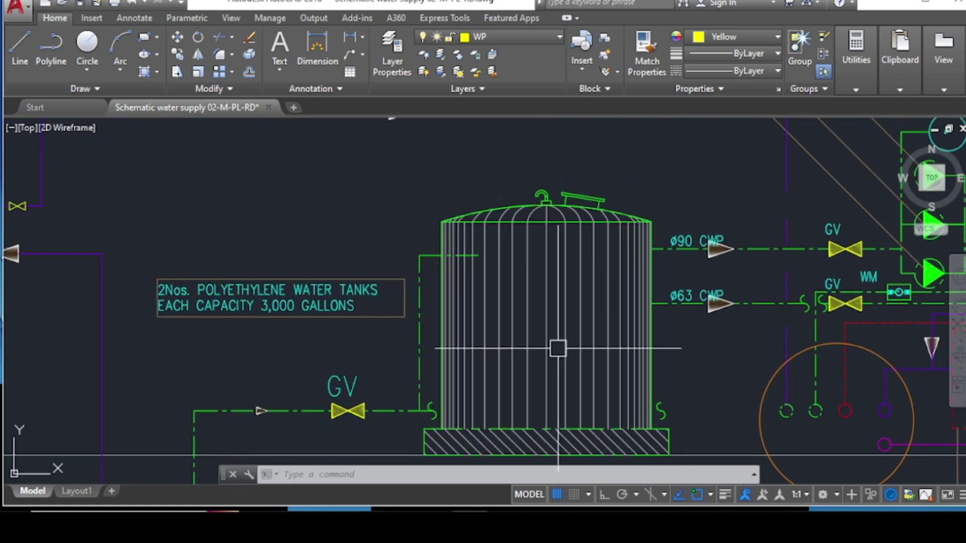
scroll(593, 222, down, 2)
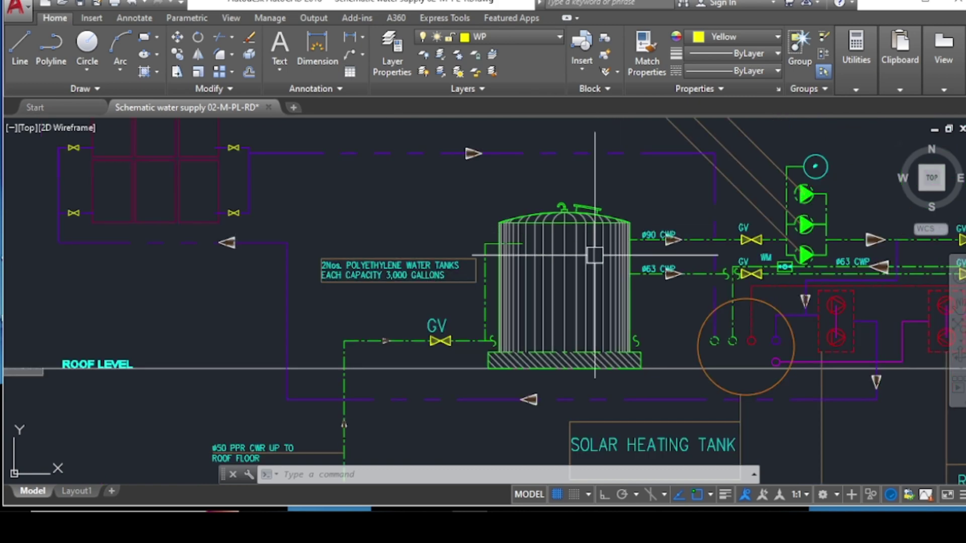
scroll(462, 305, up, 2)
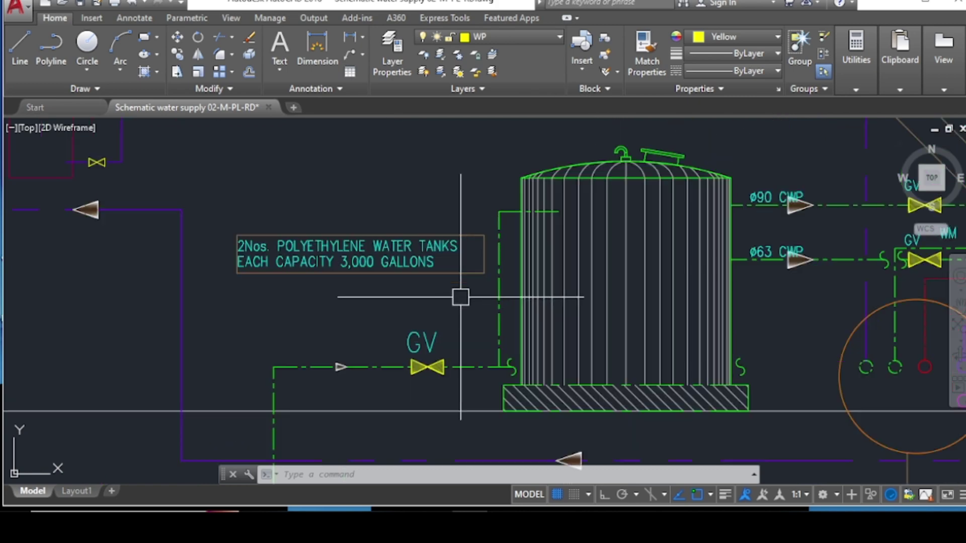
scroll(448, 281, down, 4)
scroll(491, 292, up, 2)
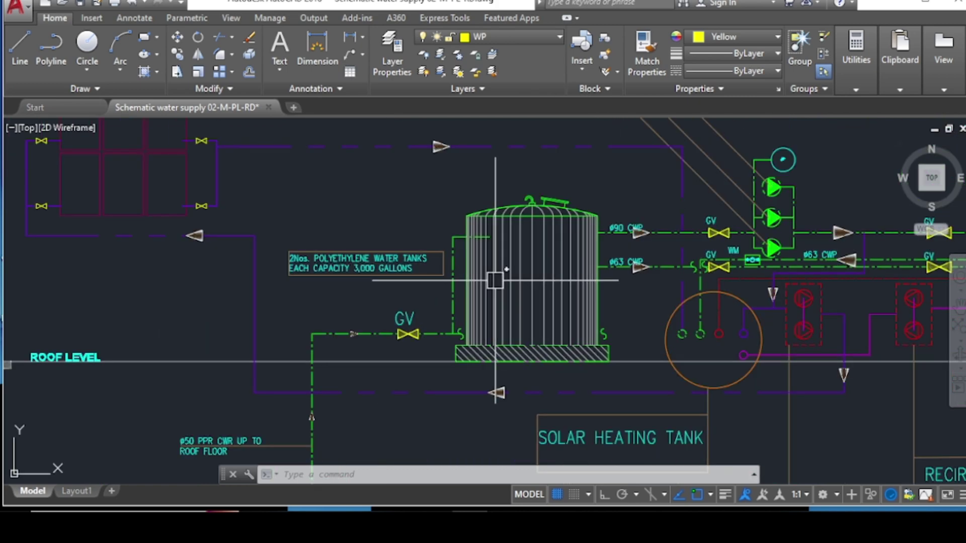
scroll(487, 274, down, 2)
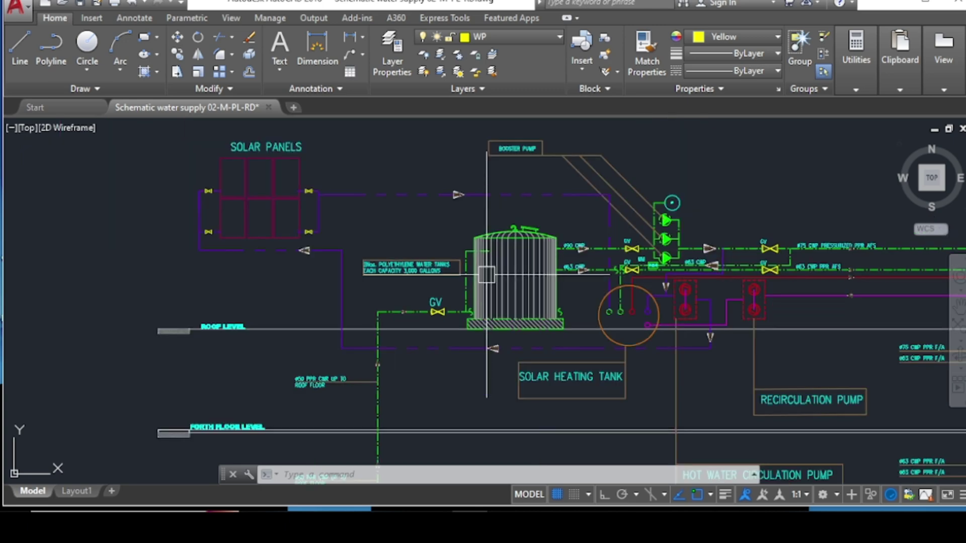
scroll(509, 249, up, 2)
scroll(510, 239, down, 2)
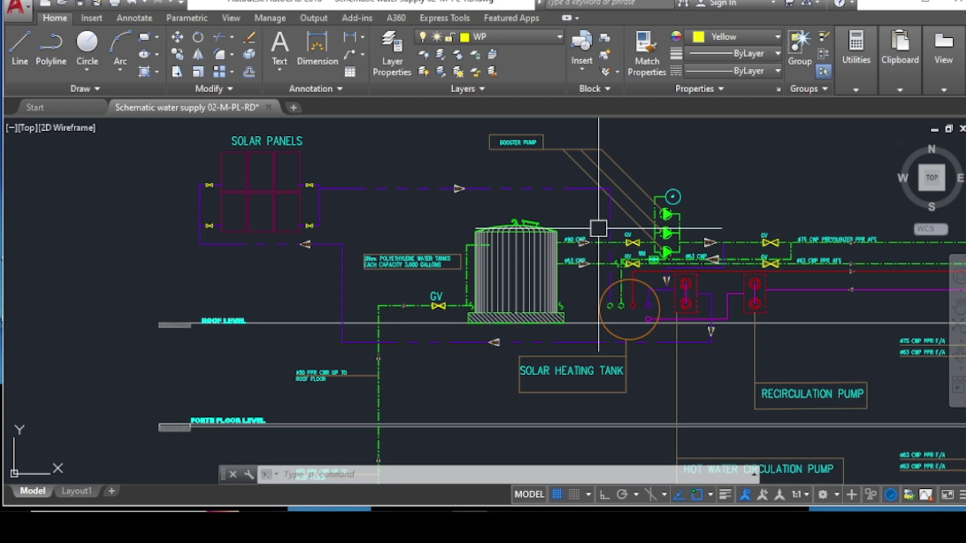
scroll(598, 228, up, 1)
scroll(534, 351, down, 2)
Pan the schematic toward the recirculation pump and the CWP risers.
scroll(557, 272, down, 2)
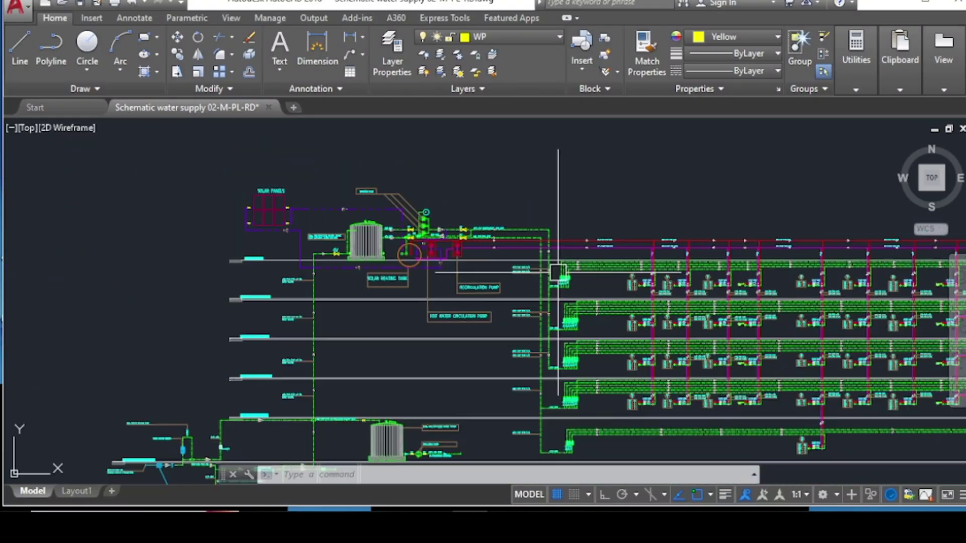
scroll(594, 336, up, 4)
scroll(486, 152, up, 4)
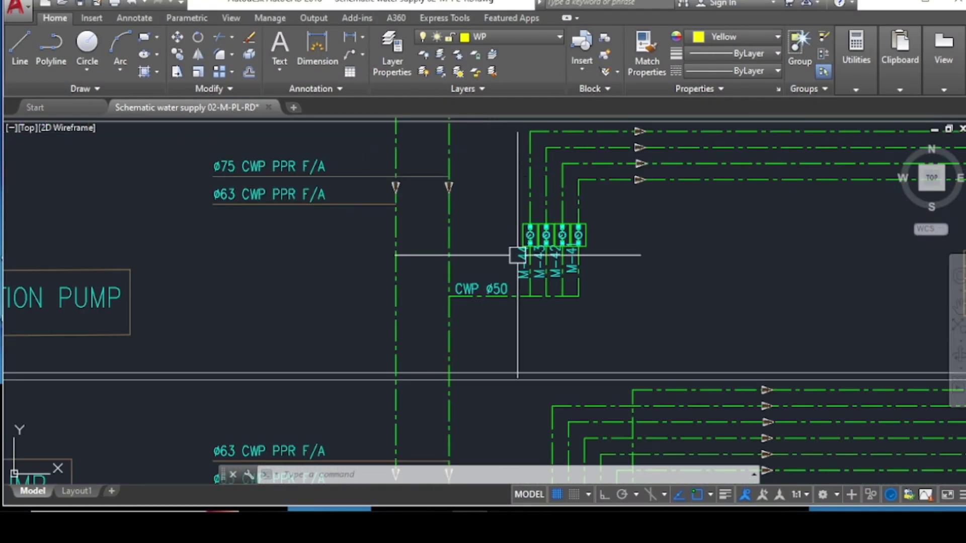
middle_drag(524, 242, 572, 298)
scroll(615, 341, up, 2)
scroll(647, 330, down, 2)
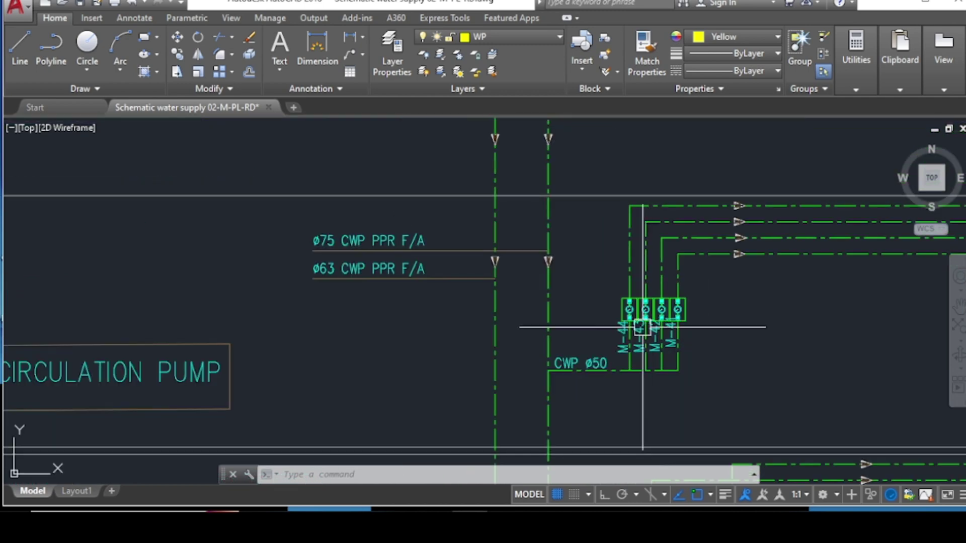
scroll(638, 314, down, 2)
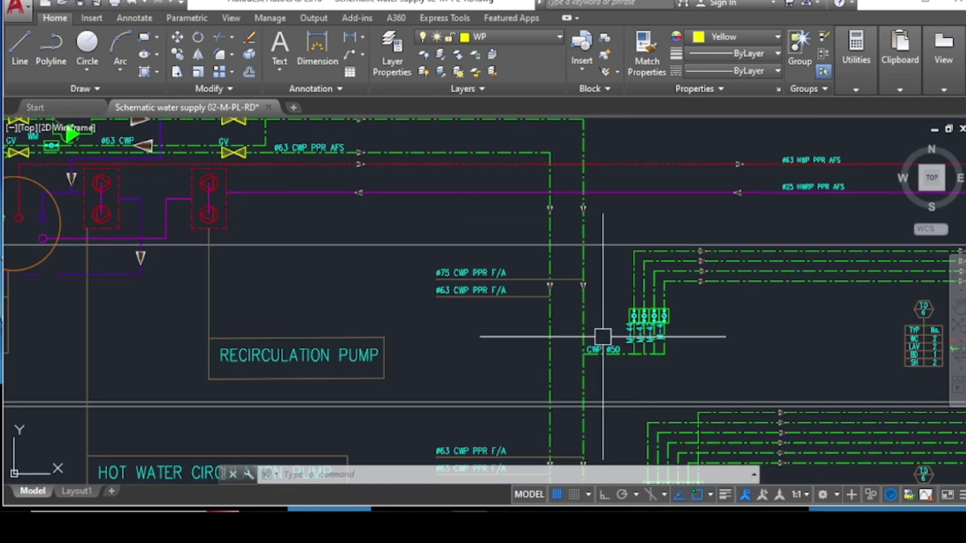
Zoom in on a floor's CWP Ø50 line feeding four meters beside the Ø75 and Ø63 risers.
scroll(594, 348, up, 2)
scroll(577, 309, down, 2)
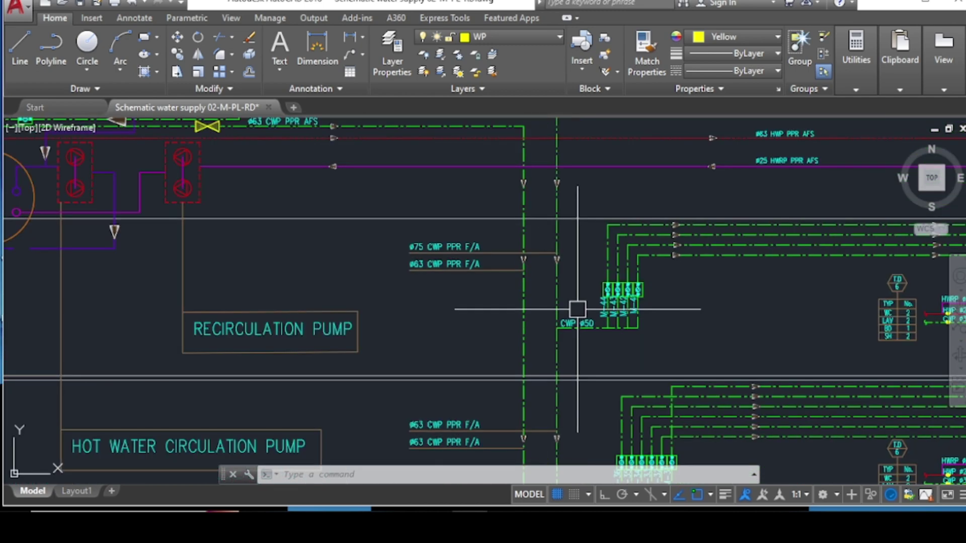
scroll(649, 305, down, 2)
scroll(643, 283, down, 3)
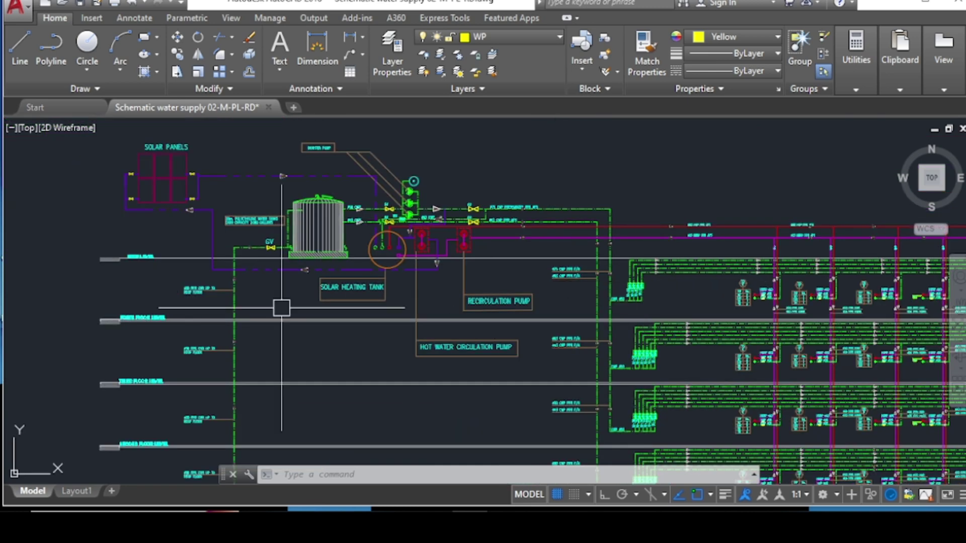
scroll(161, 307, up, 4)
scroll(156, 304, down, 4)
scroll(635, 324, up, 3)
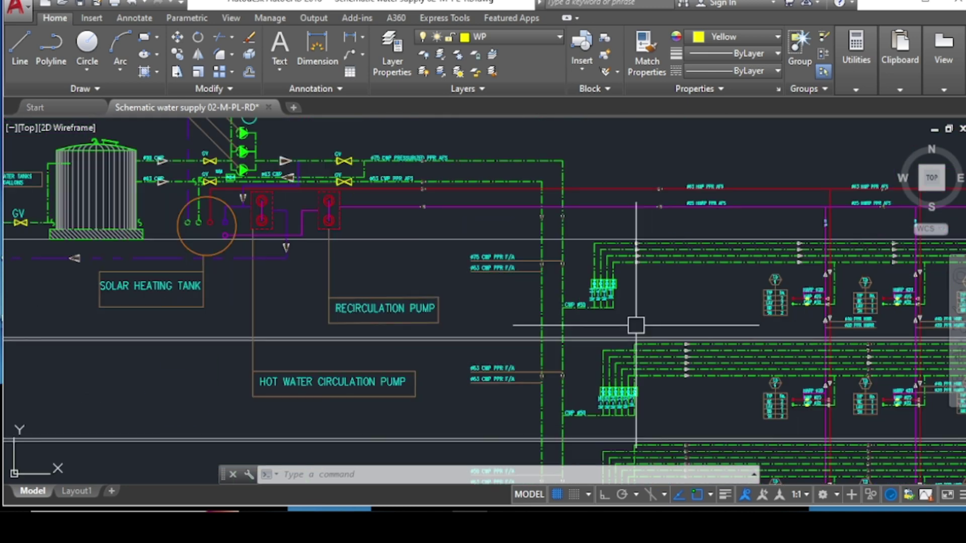
scroll(578, 251, up, 4)
scroll(587, 328, down, 3)
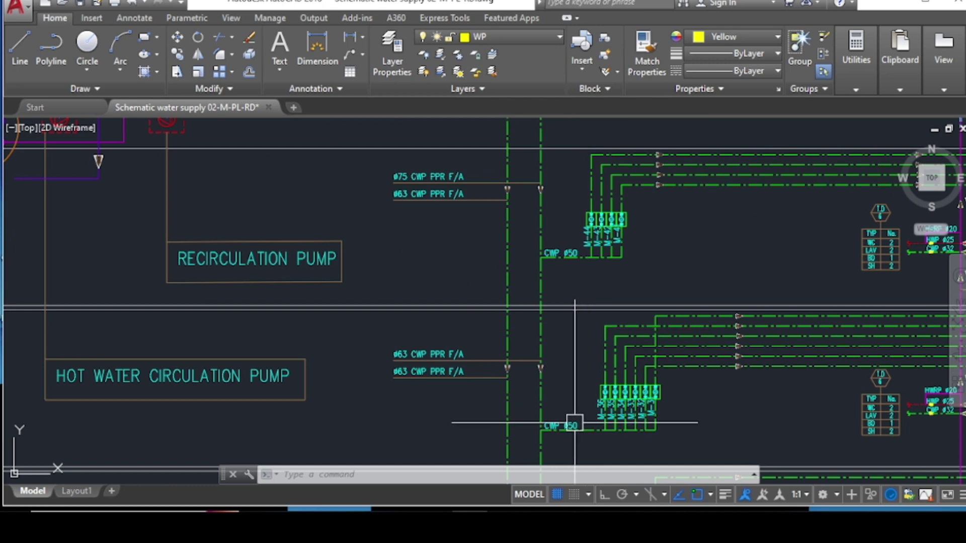
scroll(576, 370, down, 2)
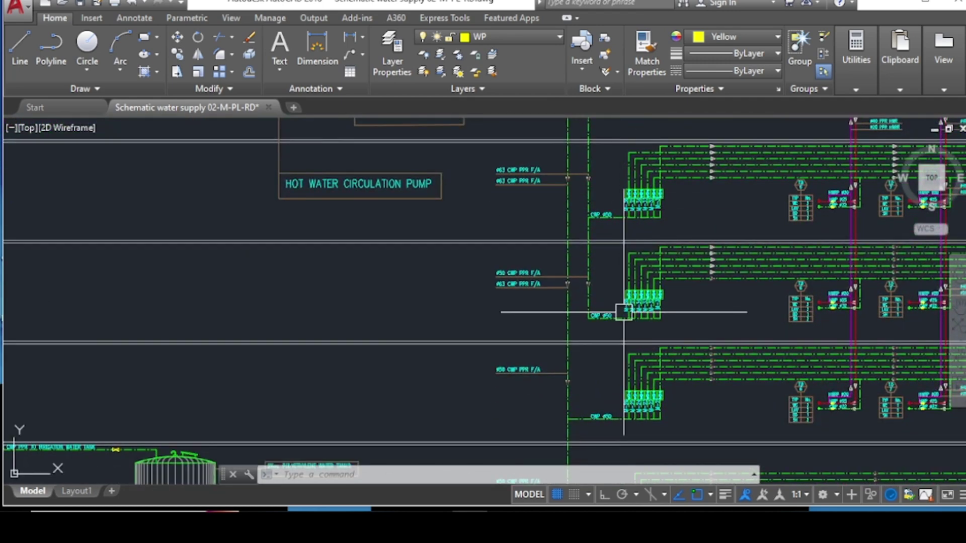
scroll(585, 318, down, 2)
scroll(558, 323, up, 4)
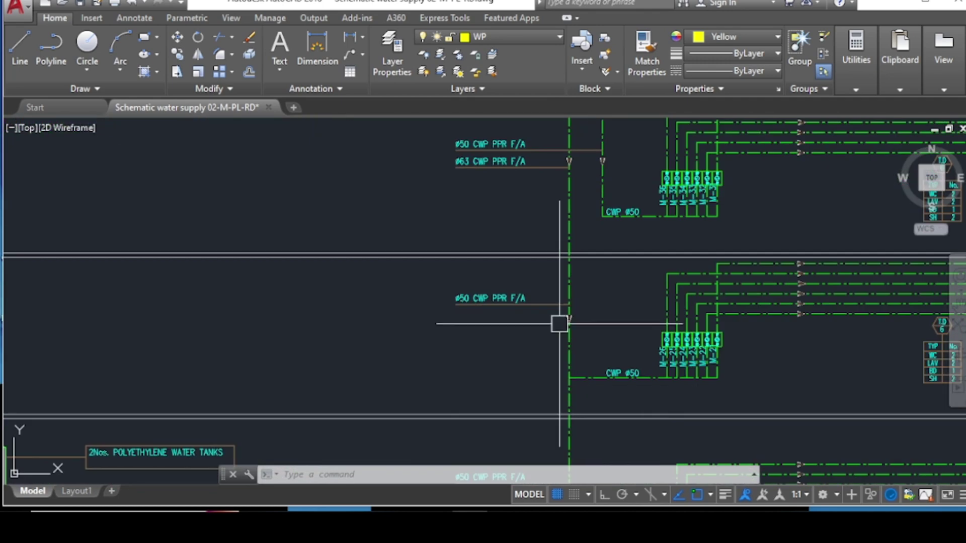
scroll(534, 255, down, 4)
scroll(553, 313, up, 2)
scroll(568, 263, up, 4)
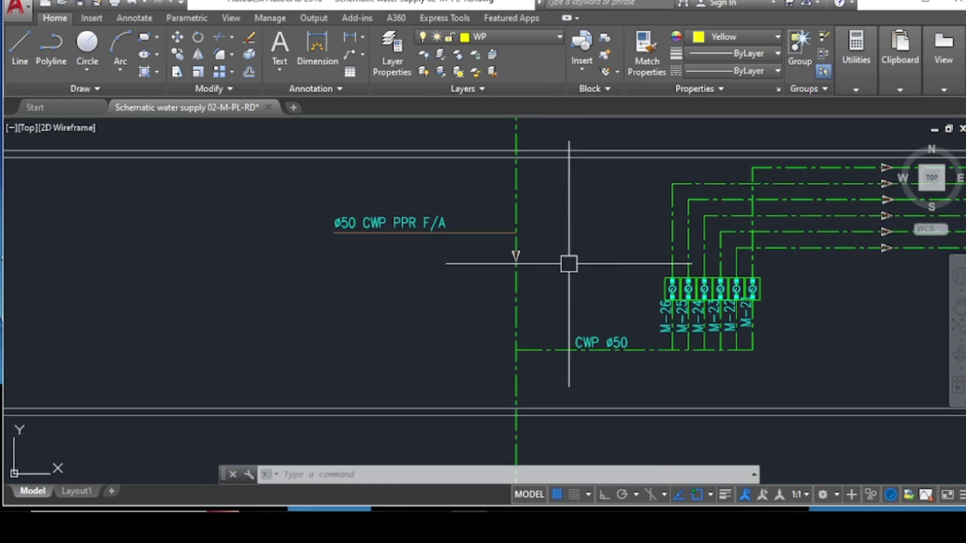
scroll(556, 283, down, 4)
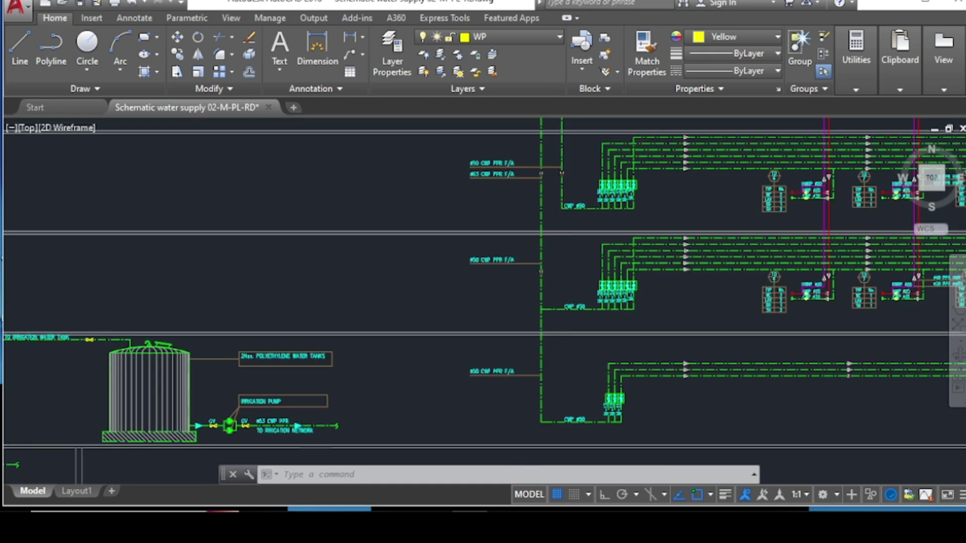
scroll(565, 292, up, 2)
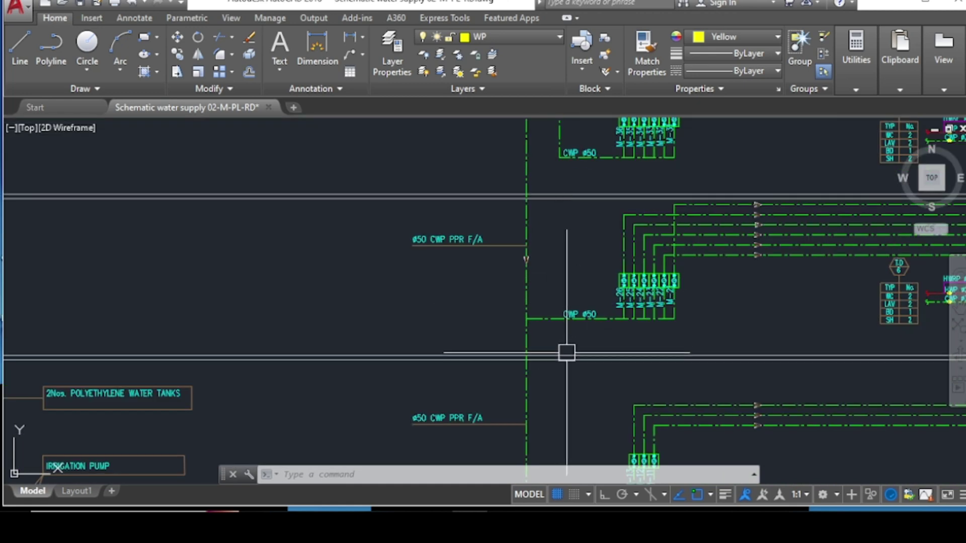
scroll(567, 355, down, 5)
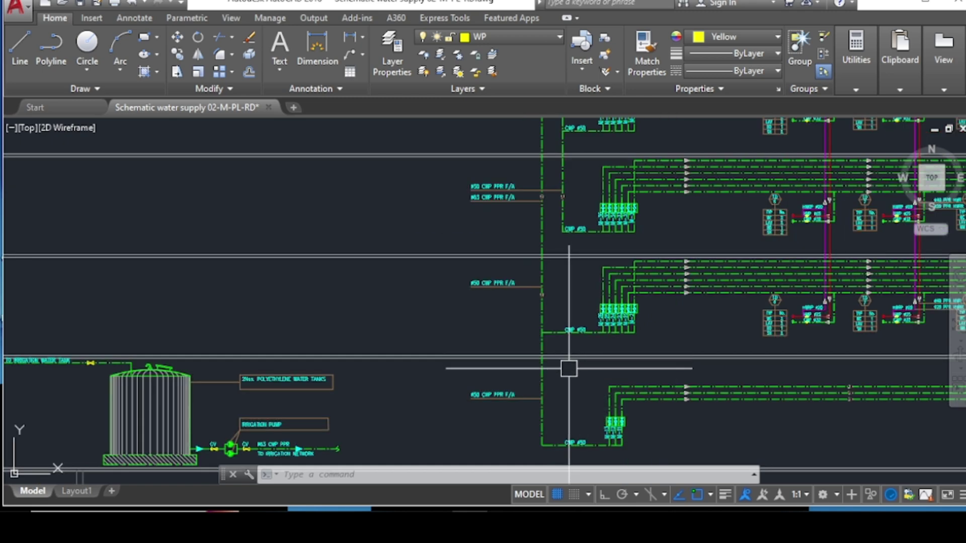
scroll(568, 369, up, 1)
scroll(585, 226, up, 4)
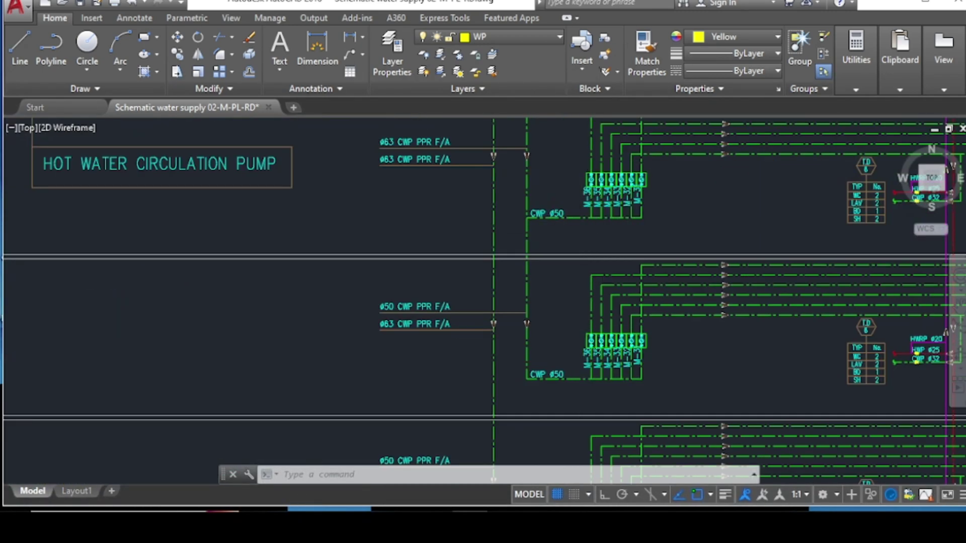
scroll(578, 347, down, 2)
scroll(578, 347, down, 1)
scroll(567, 194, up, 3)
scroll(560, 237, up, 3)
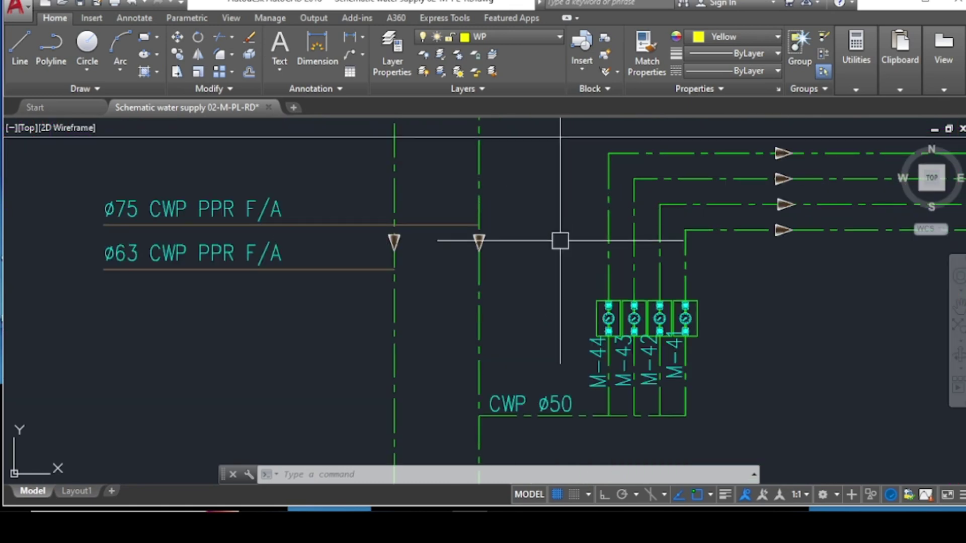
scroll(549, 222, down, 4)
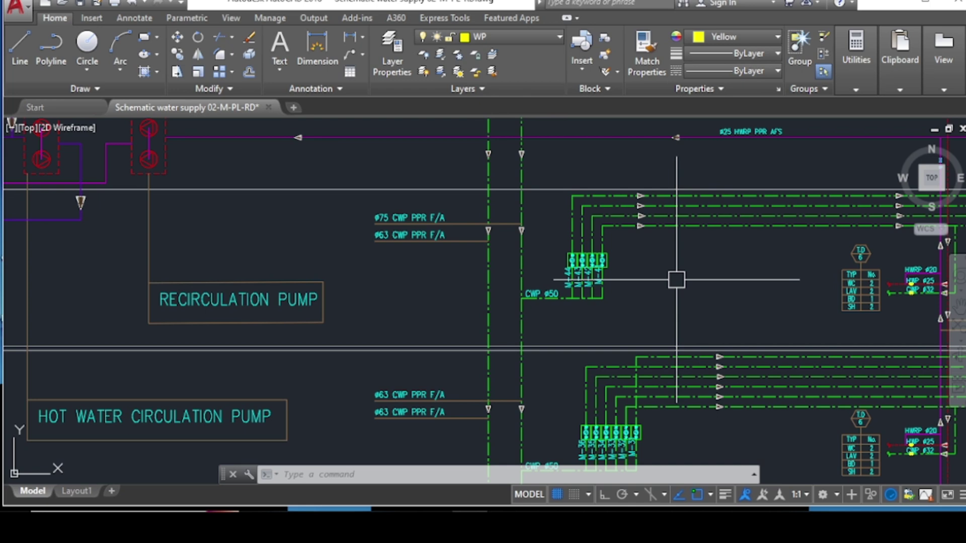
scroll(599, 270, down, 1)
scroll(597, 179, down, 2)
scroll(593, 177, up, 3)
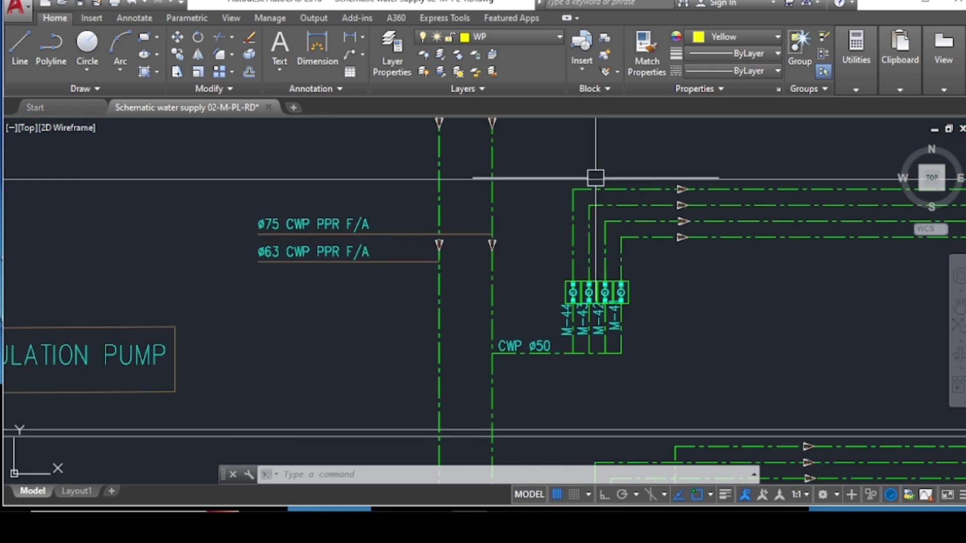
scroll(718, 314, up, 2)
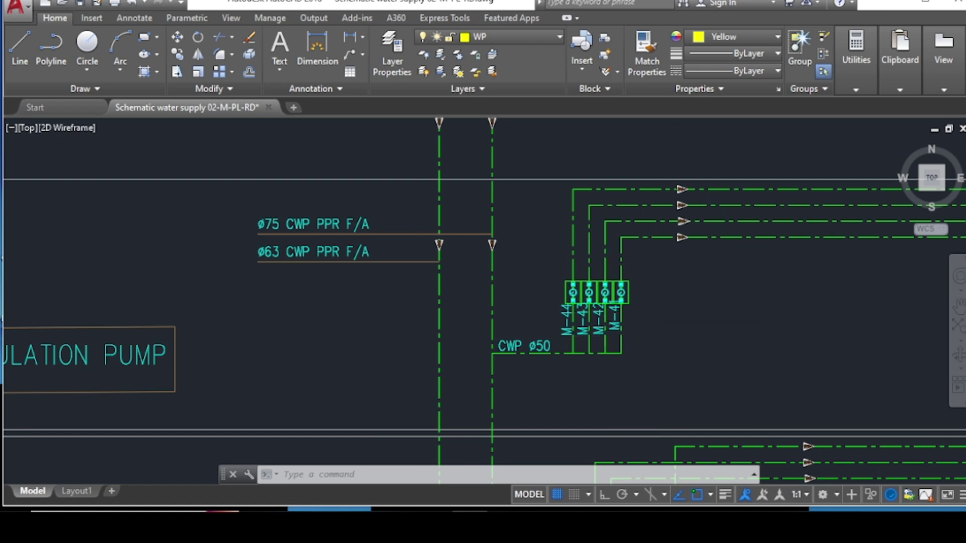
scroll(610, 334, down, 4)
scroll(607, 273, down, 2)
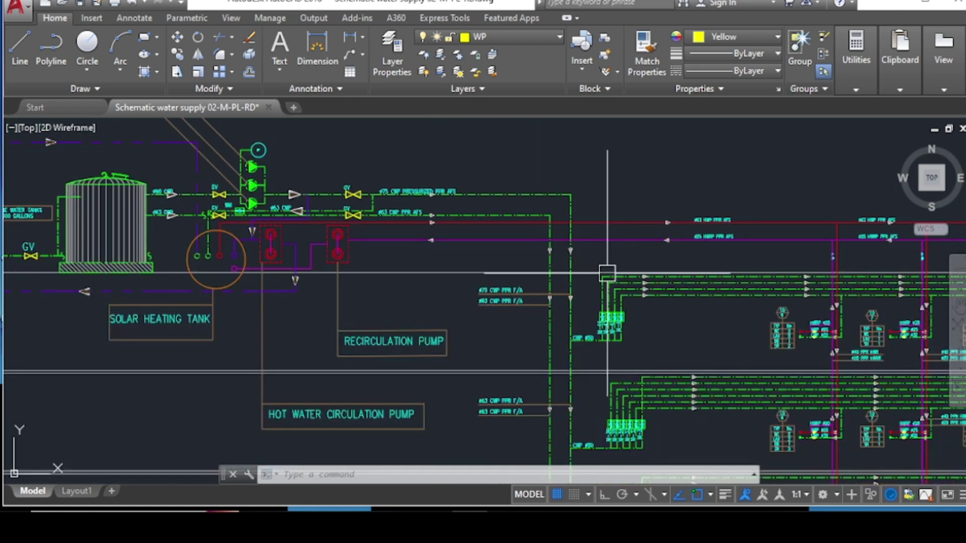
scroll(562, 223, up, 2)
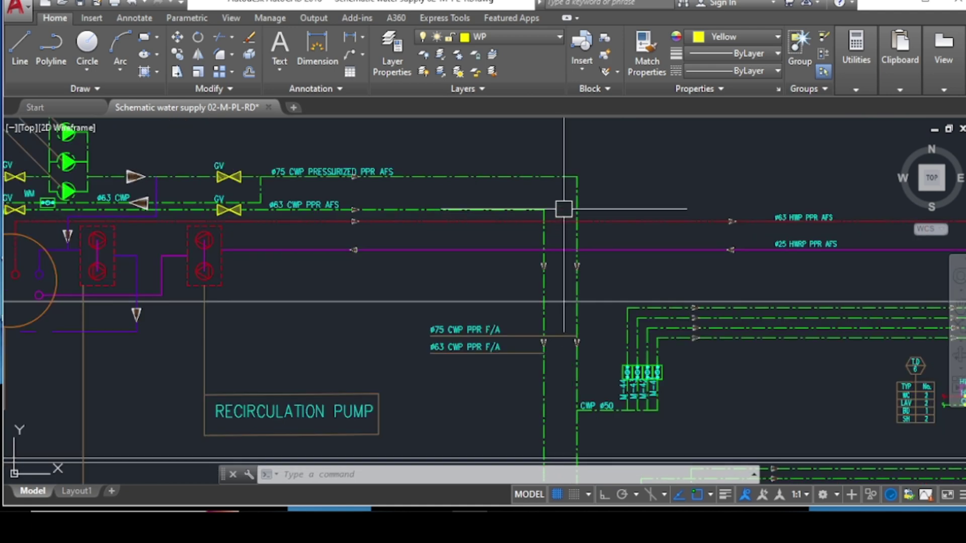
scroll(608, 334, down, 2)
scroll(617, 349, up, 4)
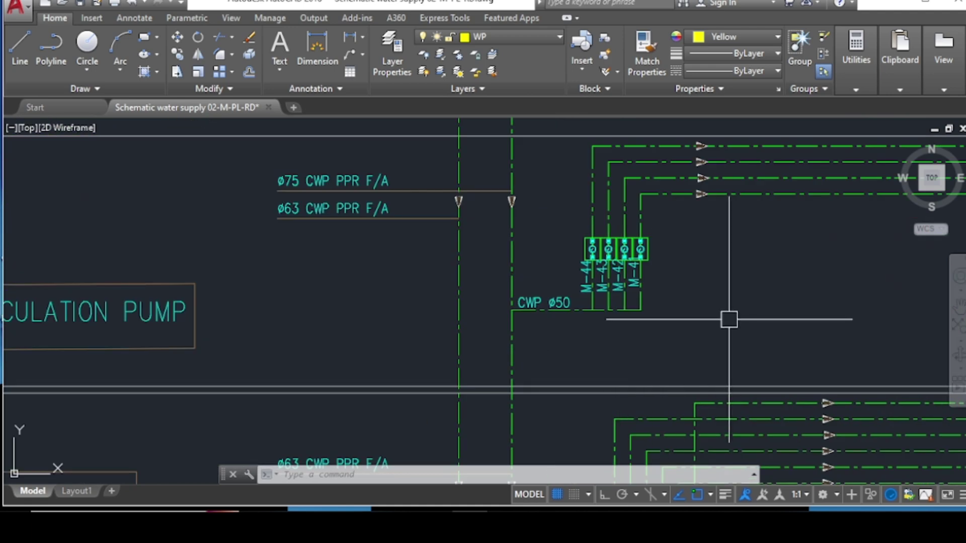
scroll(582, 345, down, 2)
scroll(573, 184, up, 4)
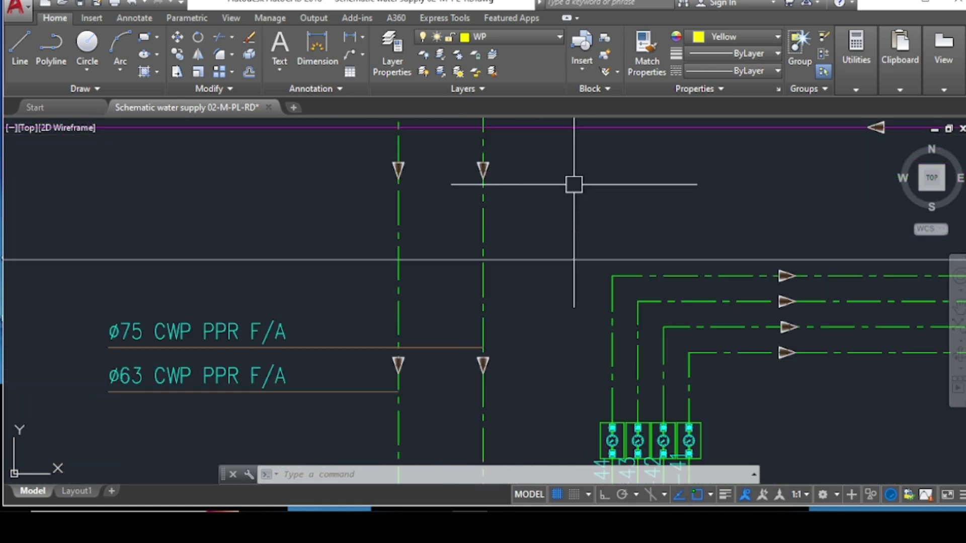
scroll(617, 245, down, 4)
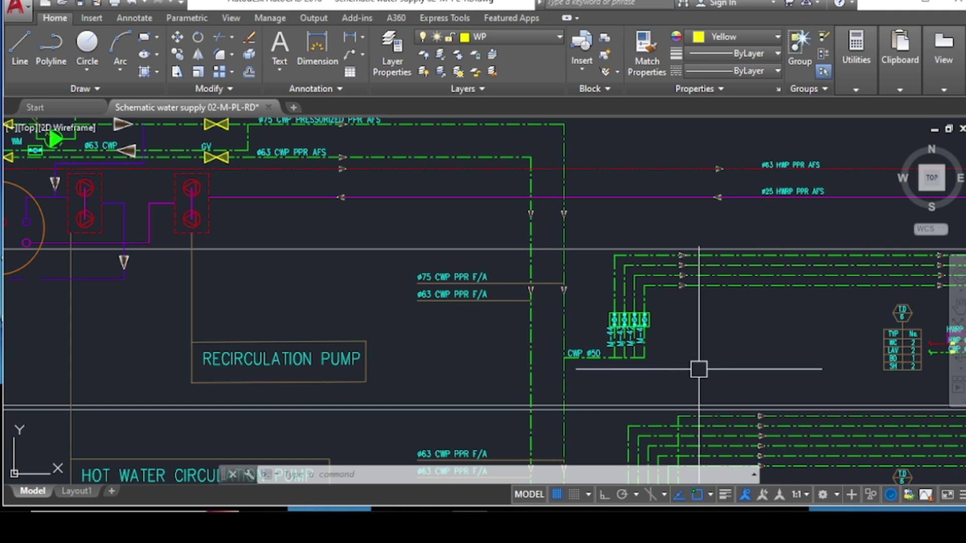
scroll(578, 278, down, 2)
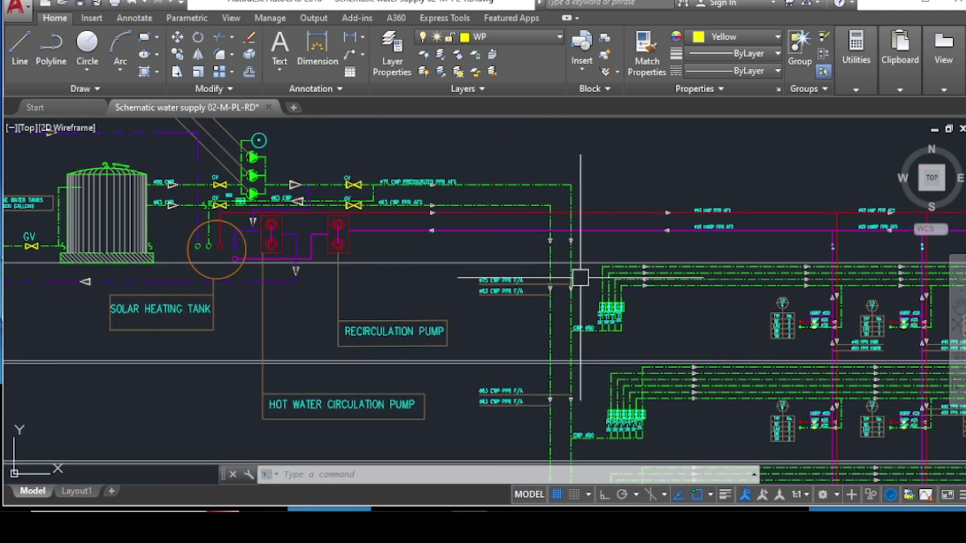
scroll(538, 218, up, 5)
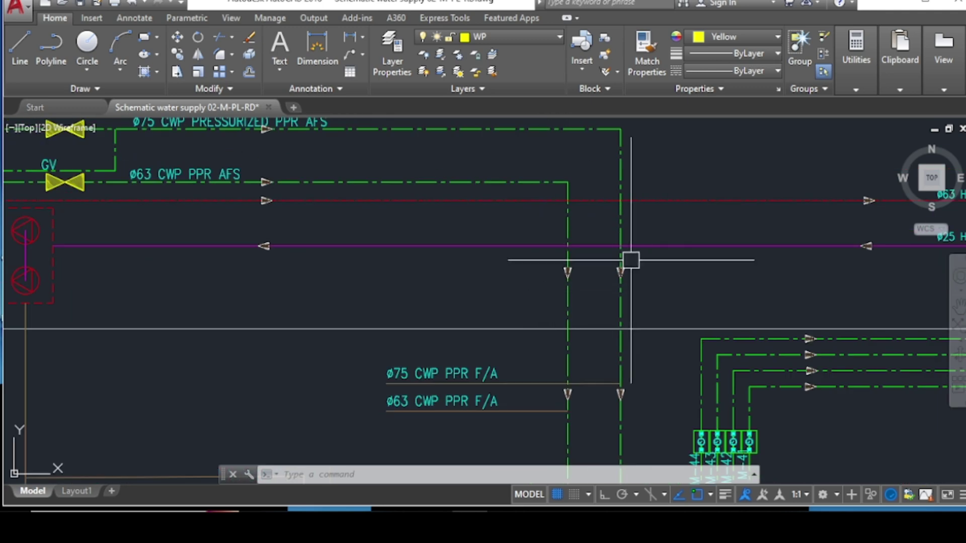
scroll(614, 241, down, 2)
scroll(661, 358, down, 3)
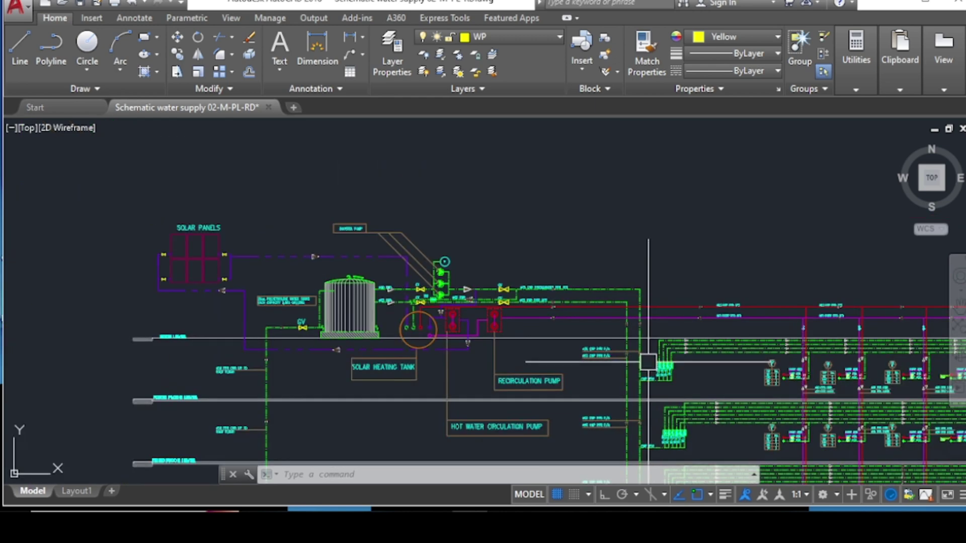
scroll(648, 373, up, 3)
scroll(651, 381, down, 2)
scroll(639, 412, up, 5)
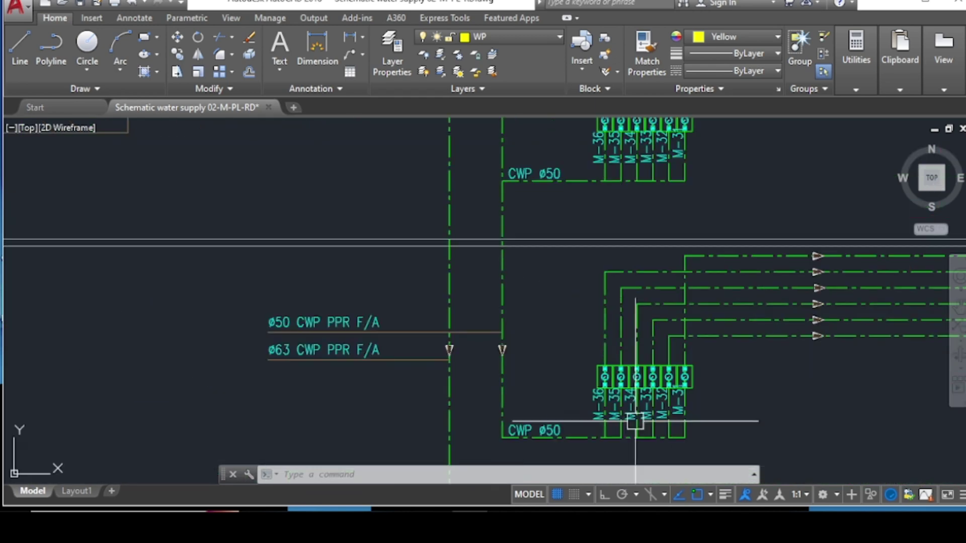
scroll(576, 336, down, 2)
scroll(568, 267, up, 3)
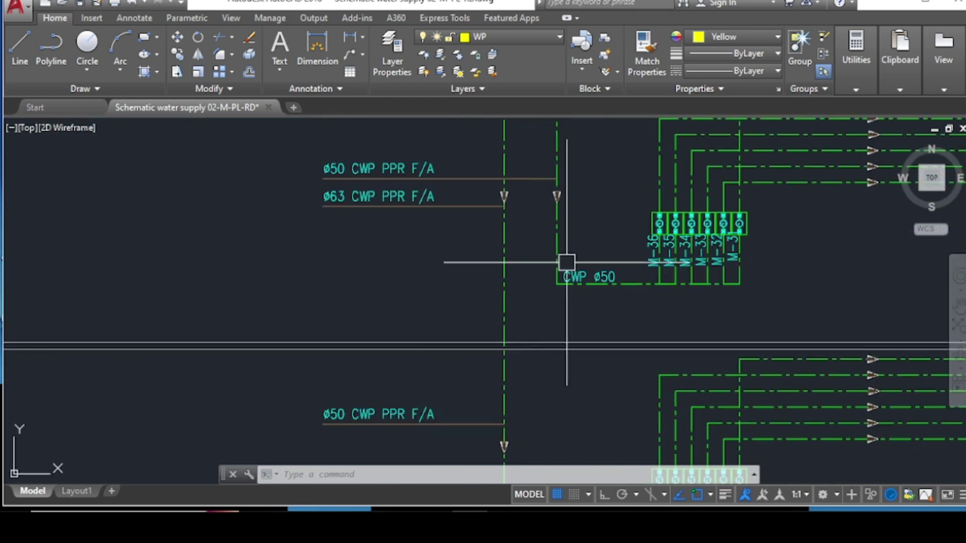
scroll(567, 257, down, 3)
scroll(582, 312, down, 2)
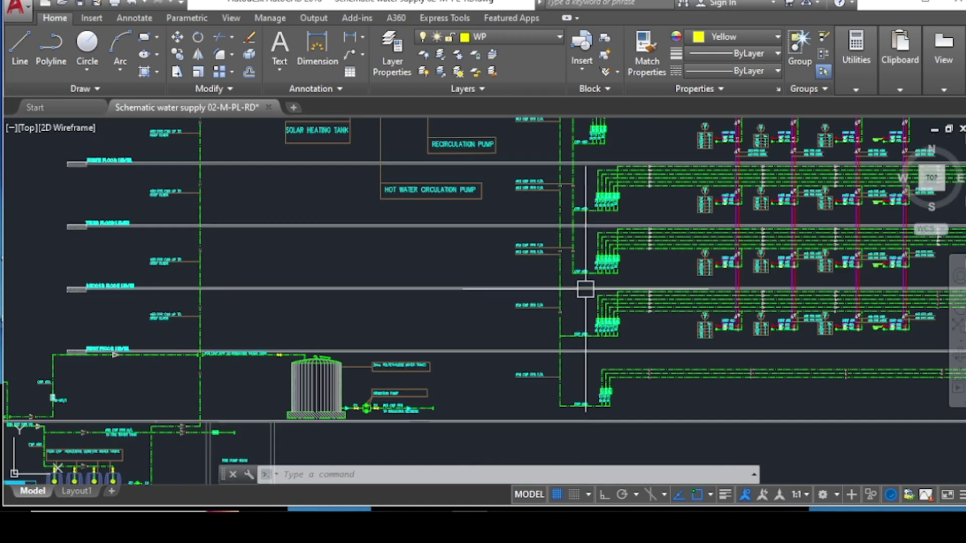
scroll(581, 286, down, 2)
scroll(597, 184, up, 4)
scroll(608, 186, up, 3)
scroll(627, 206, down, 3)
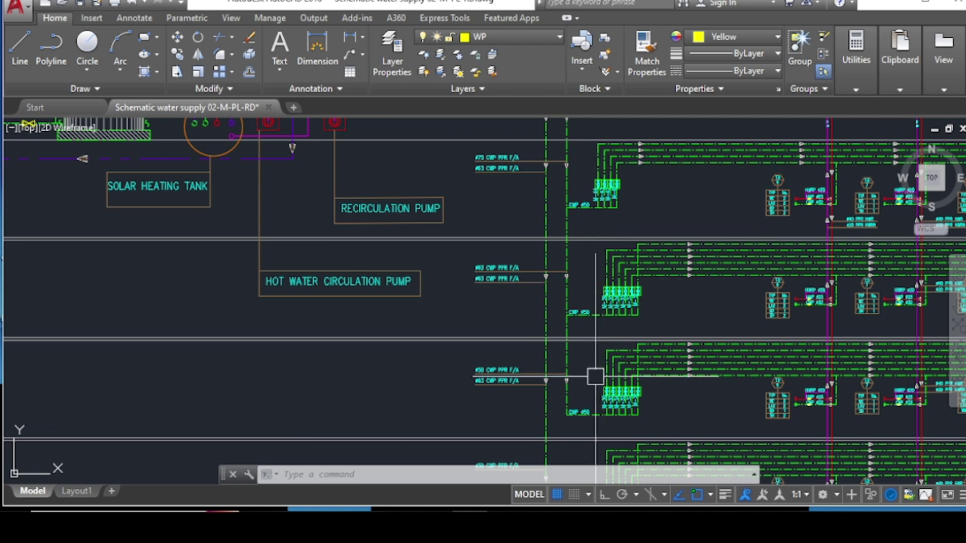
scroll(616, 246, down, 2)
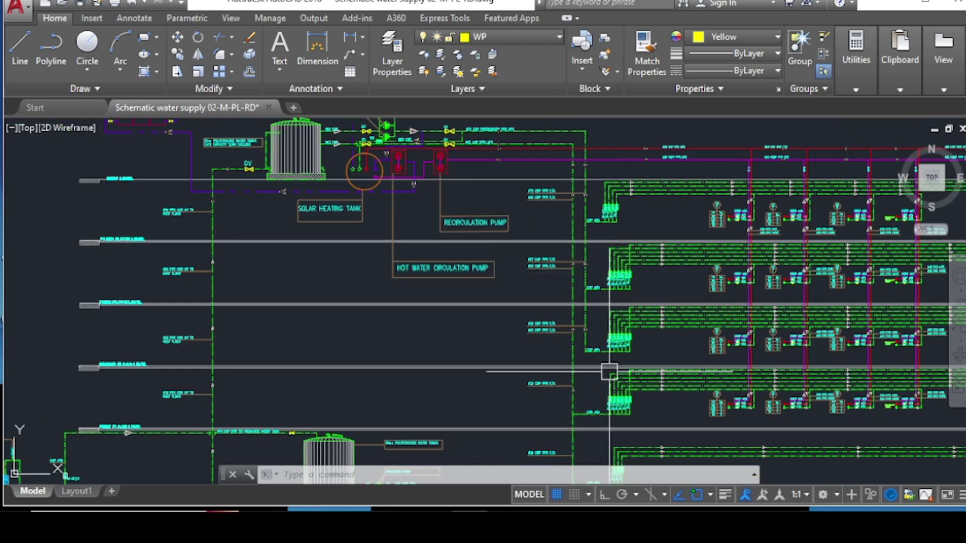
scroll(609, 371, up, 3)
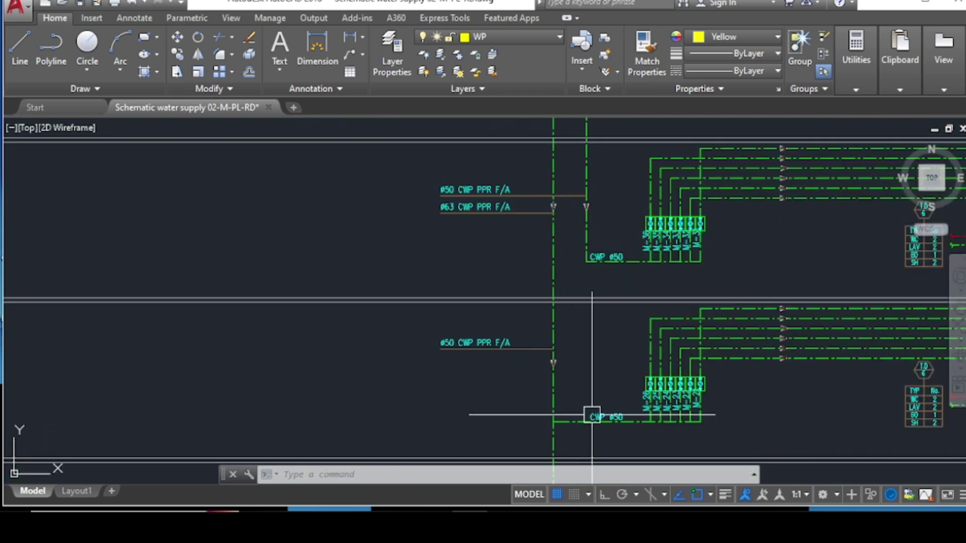
scroll(594, 403, down, 2)
scroll(603, 353, down, 1)
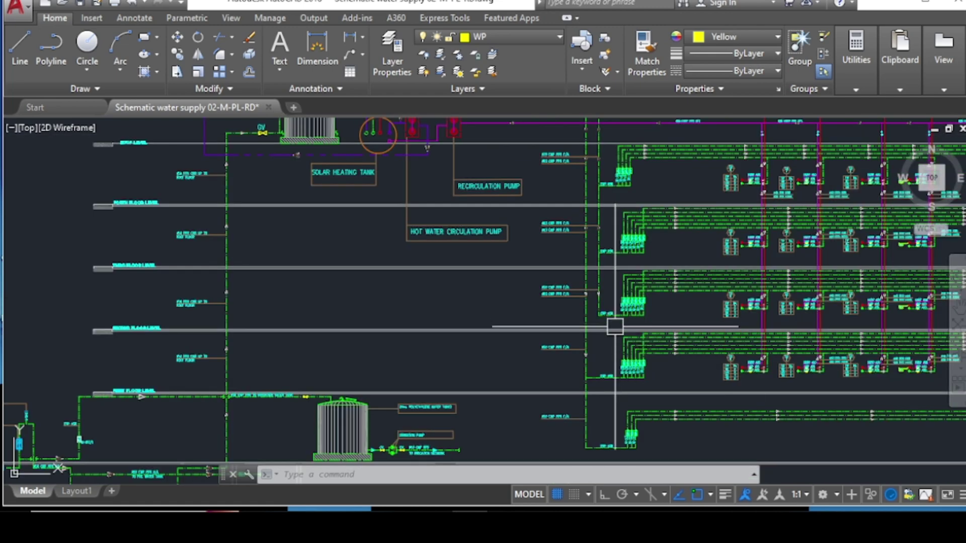
scroll(615, 322, down, 1)
scroll(627, 204, up, 3)
scroll(569, 221, up, 2)
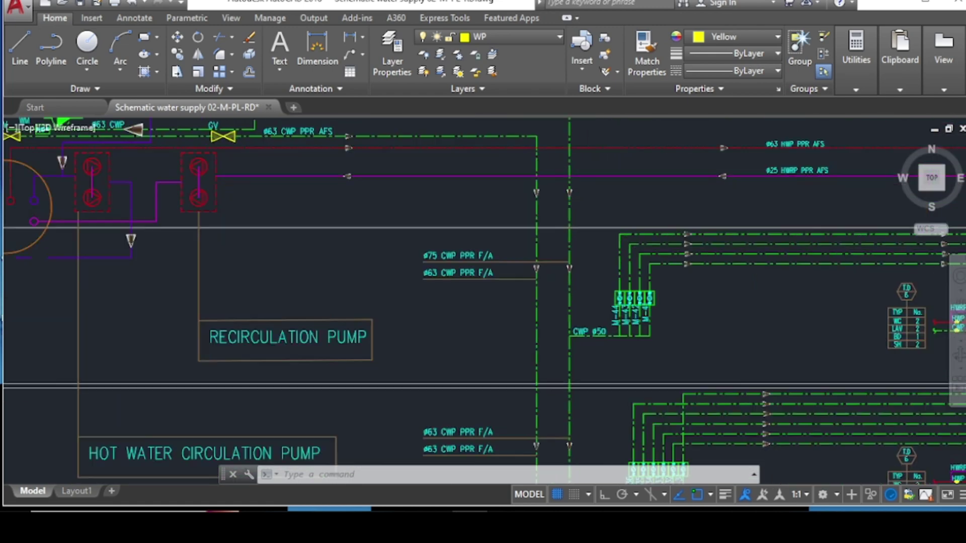
scroll(578, 226, up, 2)
scroll(563, 267, down, 2)
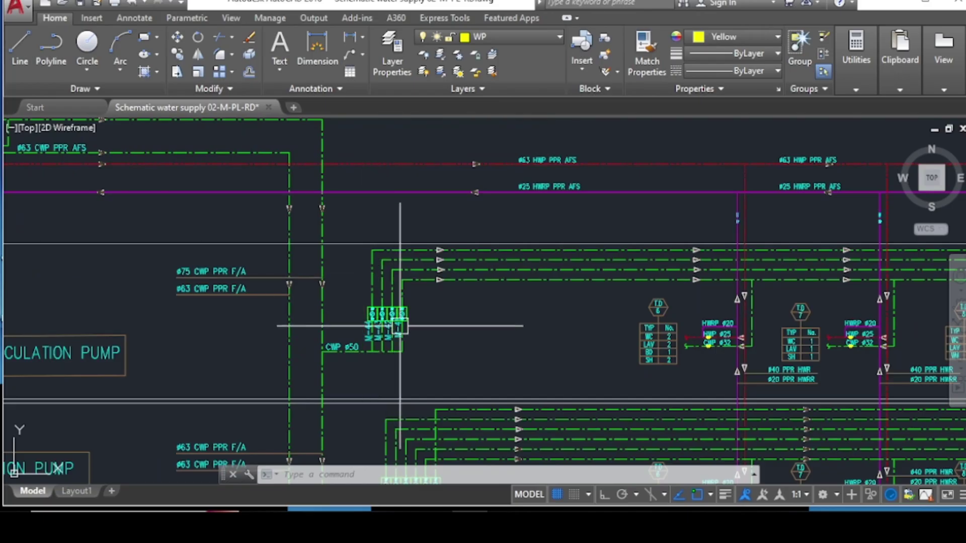
scroll(398, 264, up, 3)
scroll(345, 287, down, 2)
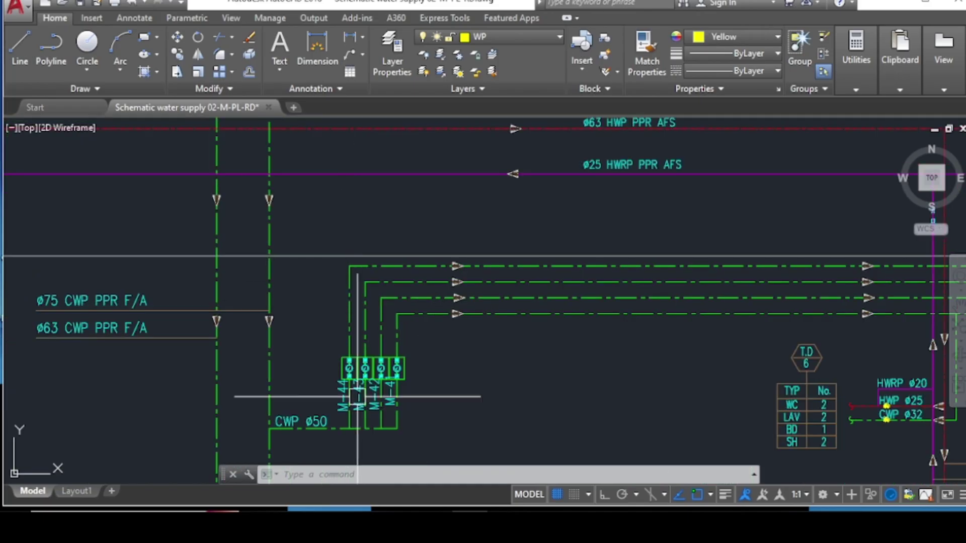
scroll(388, 328, down, 2)
scroll(373, 392, up, 2)
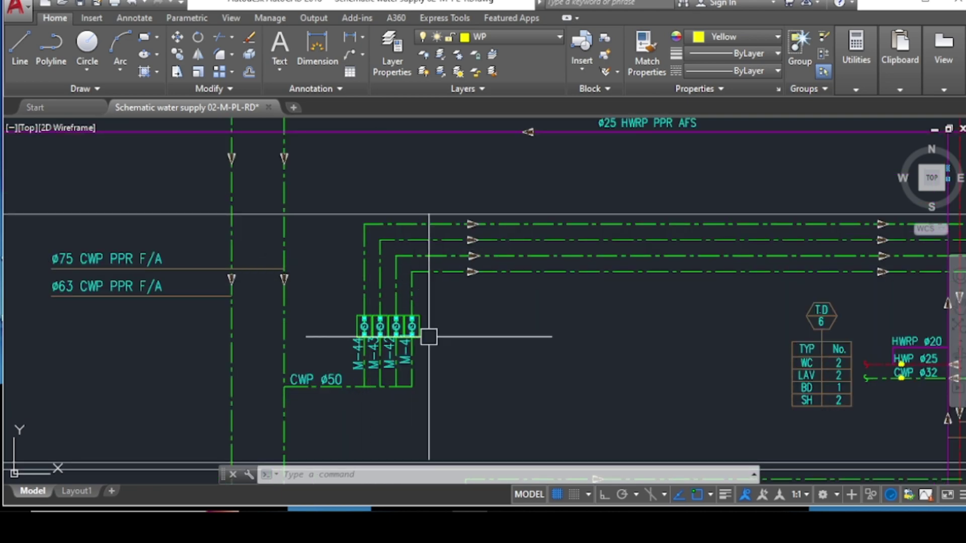
scroll(525, 320, down, 2)
scroll(430, 352, up, 3)
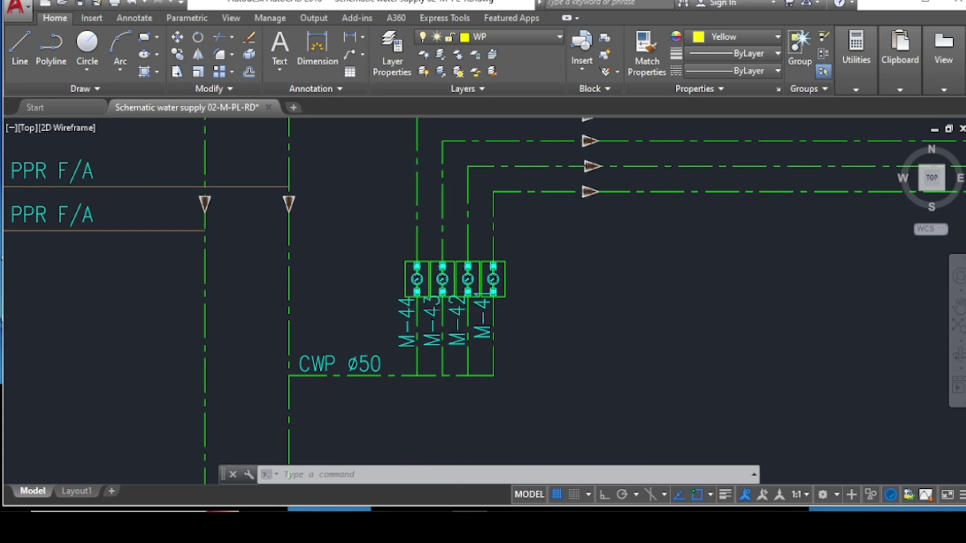
scroll(427, 352, down, 5)
scroll(447, 416, up, 5)
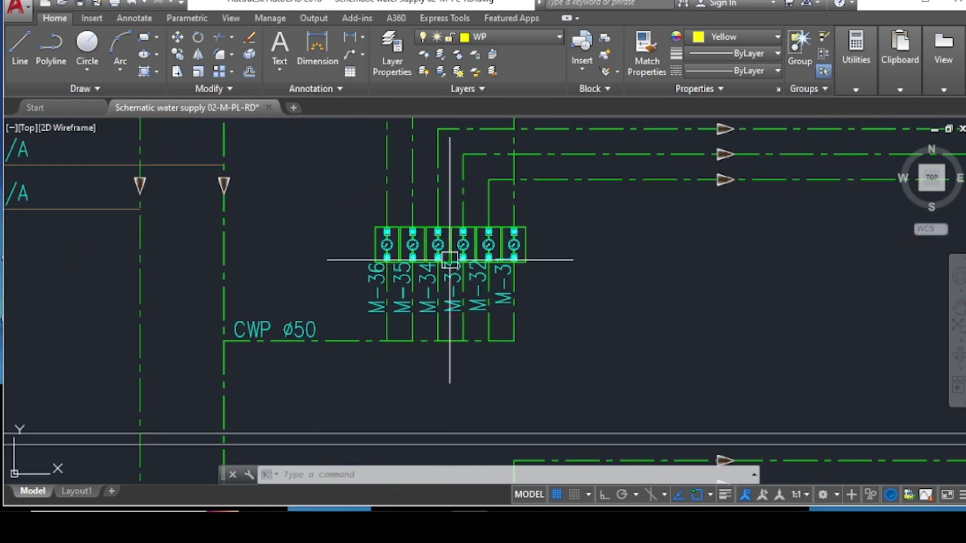
scroll(438, 241, down, 3)
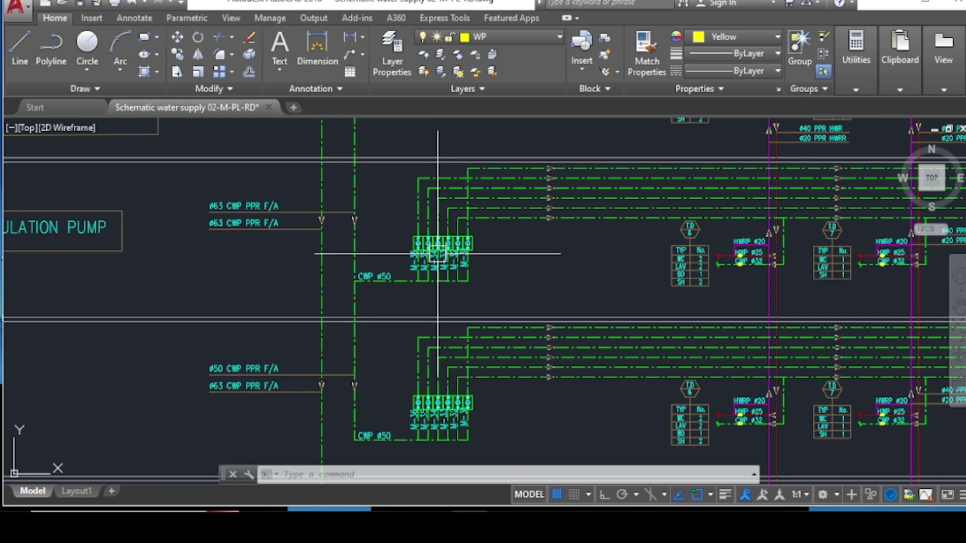
scroll(428, 262, down, 2)
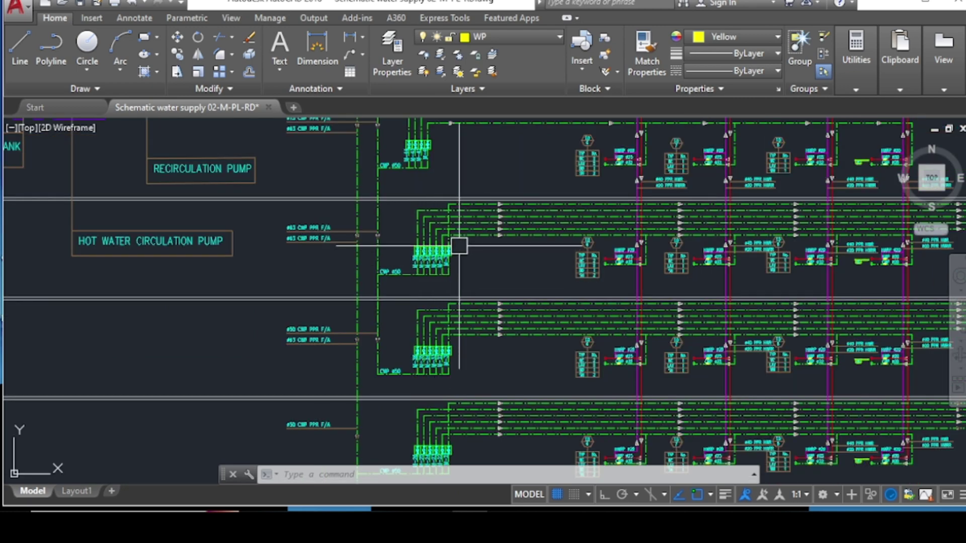
scroll(459, 246, up, 4)
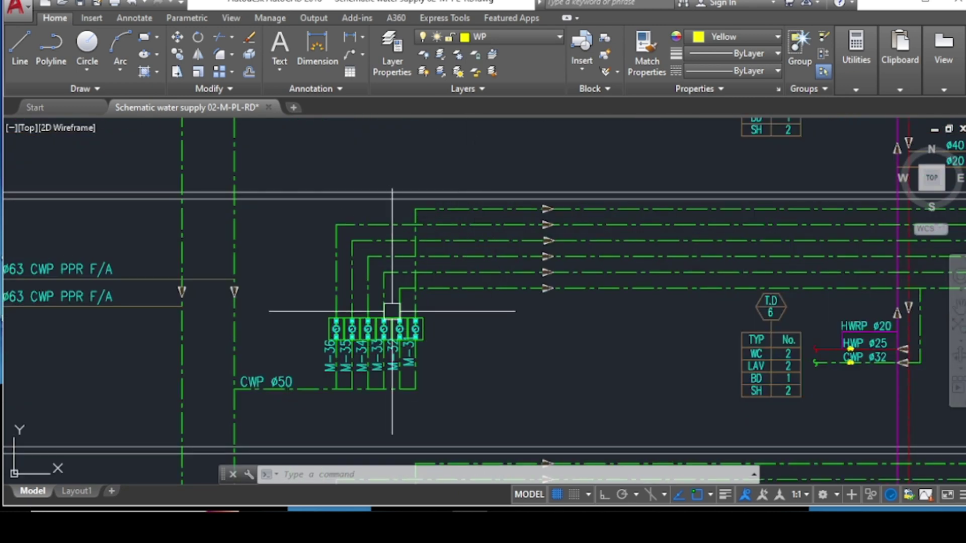
scroll(430, 308, down, 4)
scroll(430, 307, up, 4)
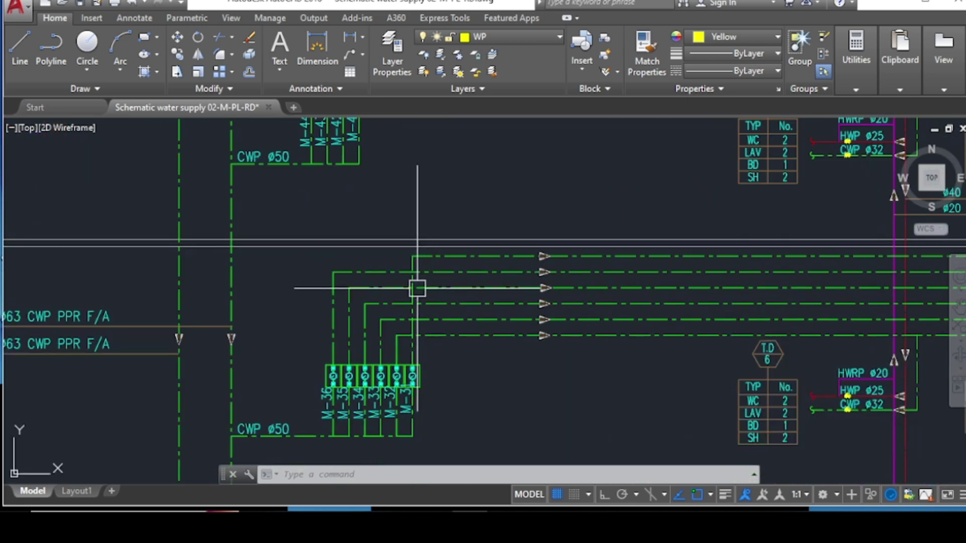
scroll(342, 288, down, 2)
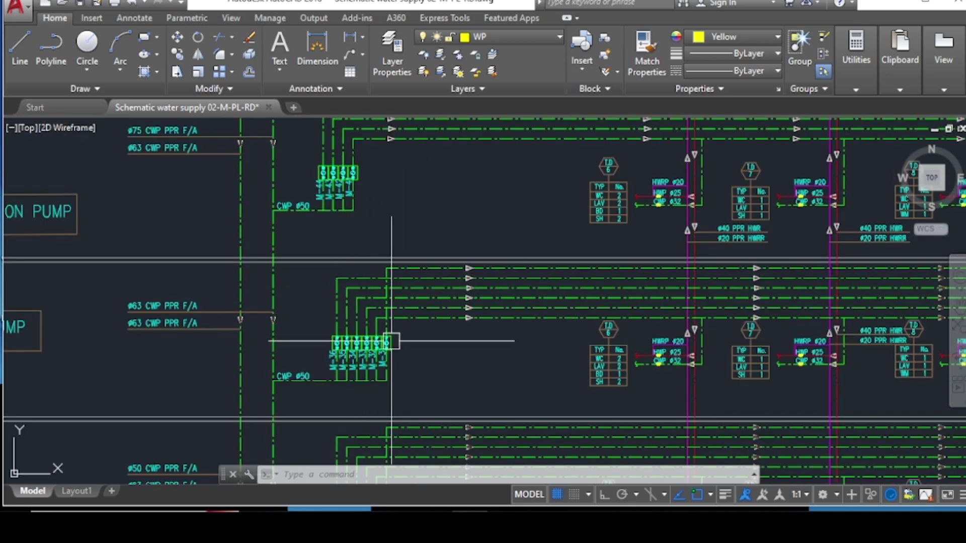
scroll(391, 339, up, 4)
scroll(365, 315, down, 3)
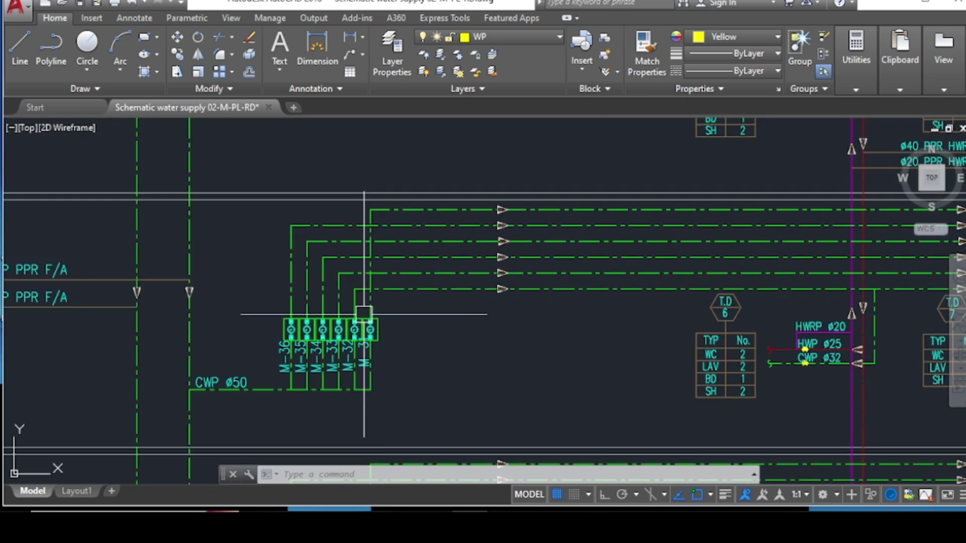
scroll(375, 309, up, 1)
scroll(427, 303, down, 5)
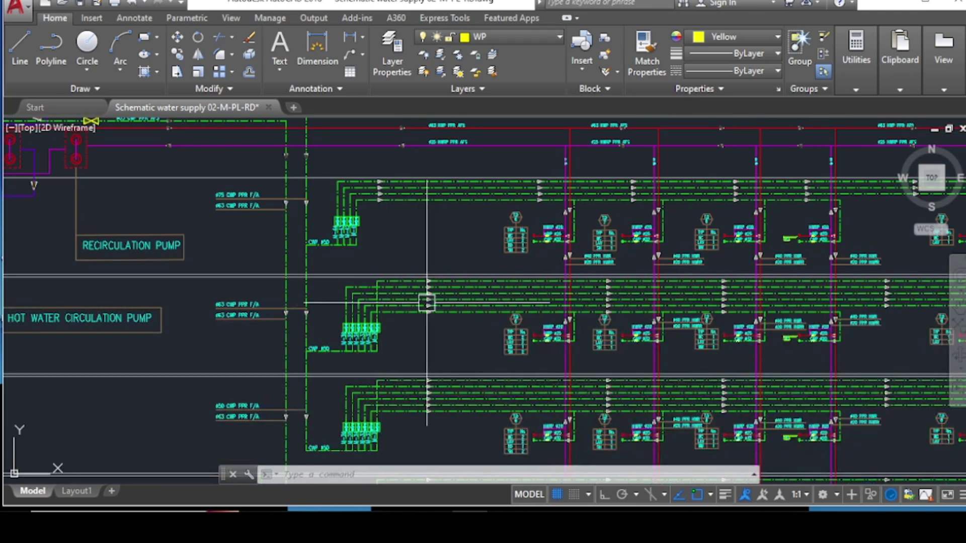
scroll(428, 333, up, 4)
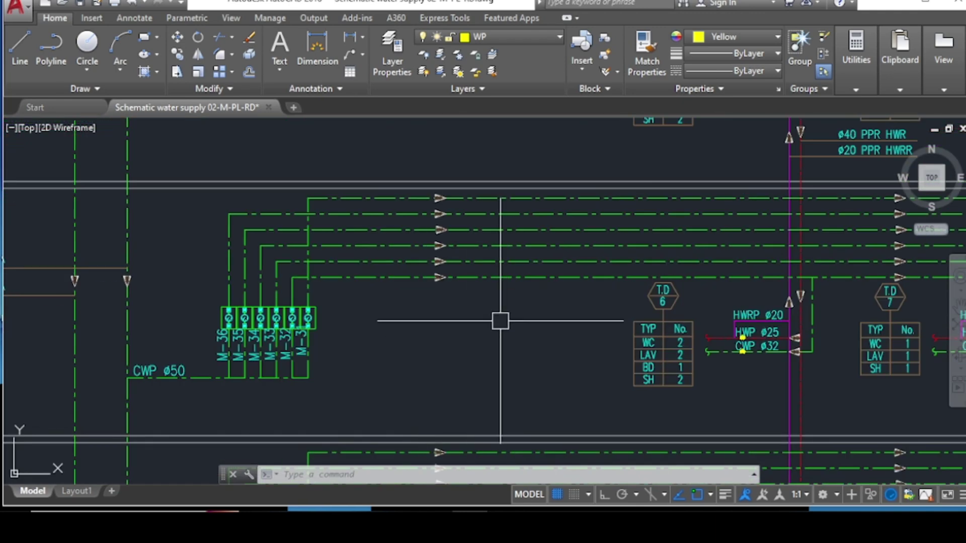
scroll(697, 288, up, 2)
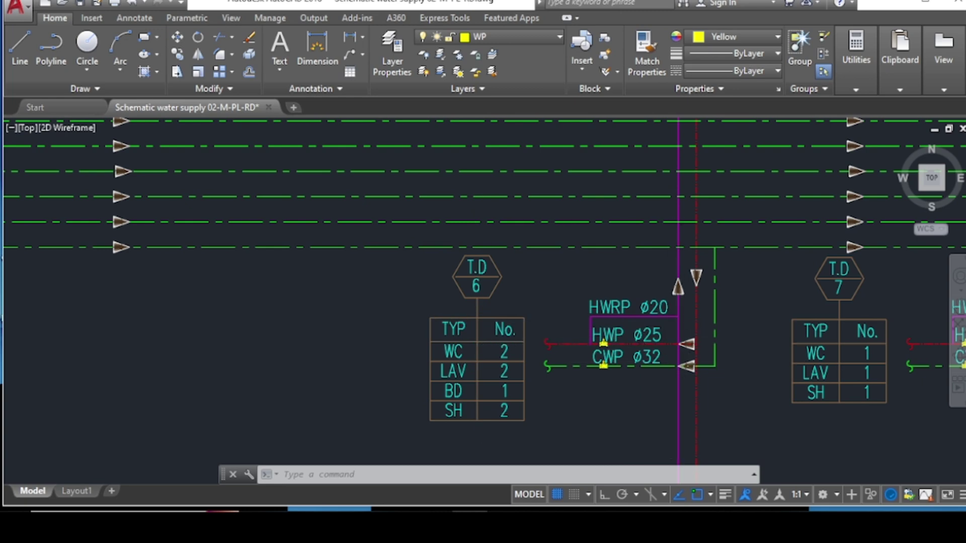
scroll(678, 354, down, 4)
scroll(678, 355, up, 4)
scroll(678, 354, down, 4)
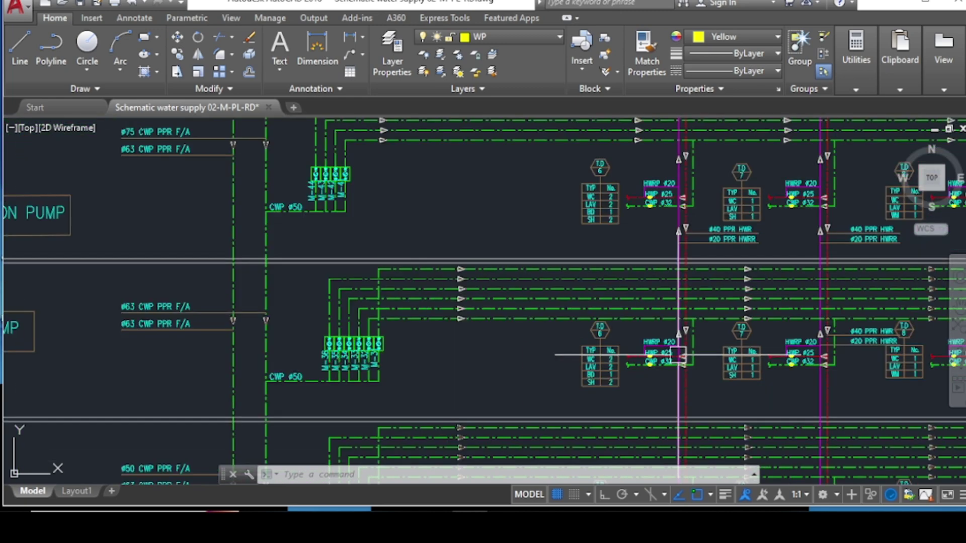
scroll(672, 319, down, 2)
scroll(629, 337, up, 4)
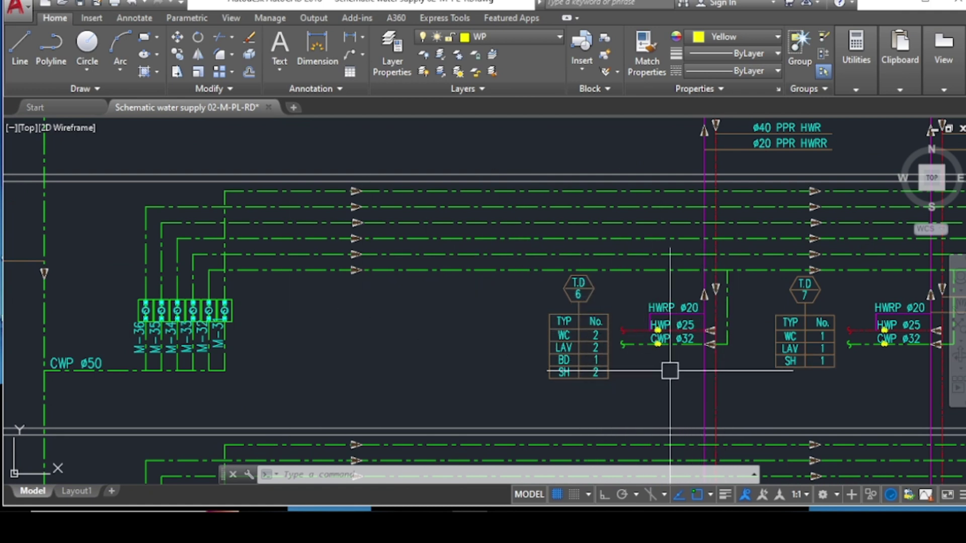
scroll(686, 323, up, 2)
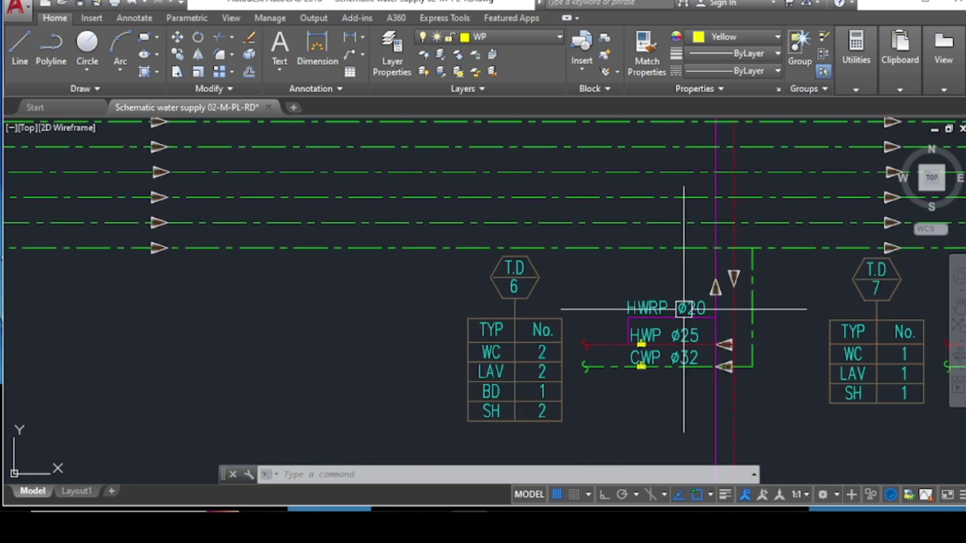
scroll(670, 384, down, 2)
scroll(669, 370, down, 4)
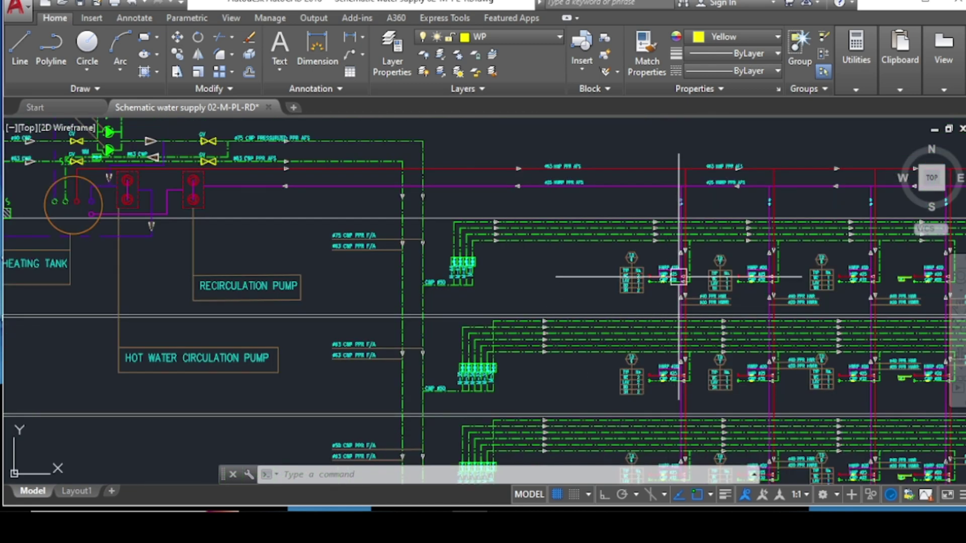
Zoom out from the pumps to the roof level's solar panels, polyethylene tanks, booster pump and solar heating tank.
scroll(680, 267, up, 4)
scroll(743, 352, up, 3)
scroll(739, 346, down, 3)
scroll(739, 357, down, 3)
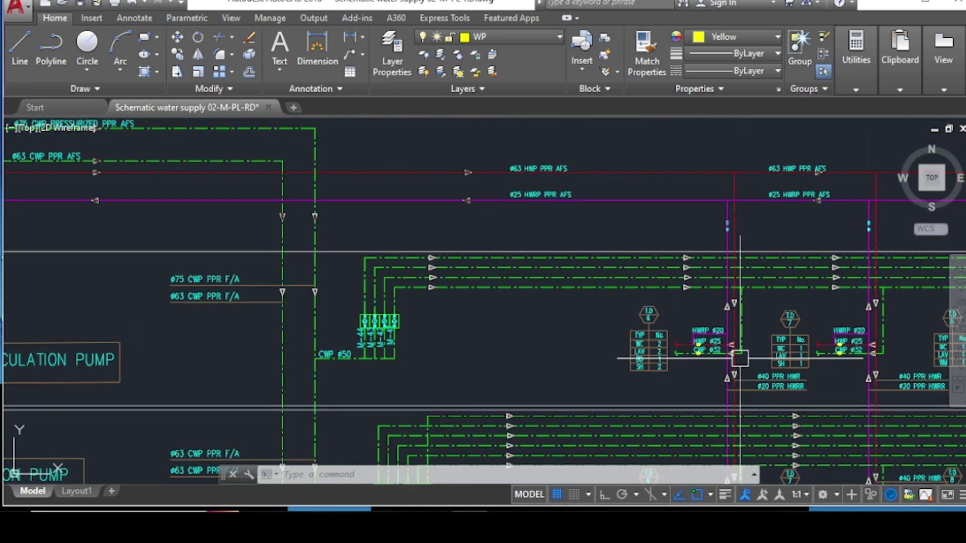
scroll(717, 156, up, 4)
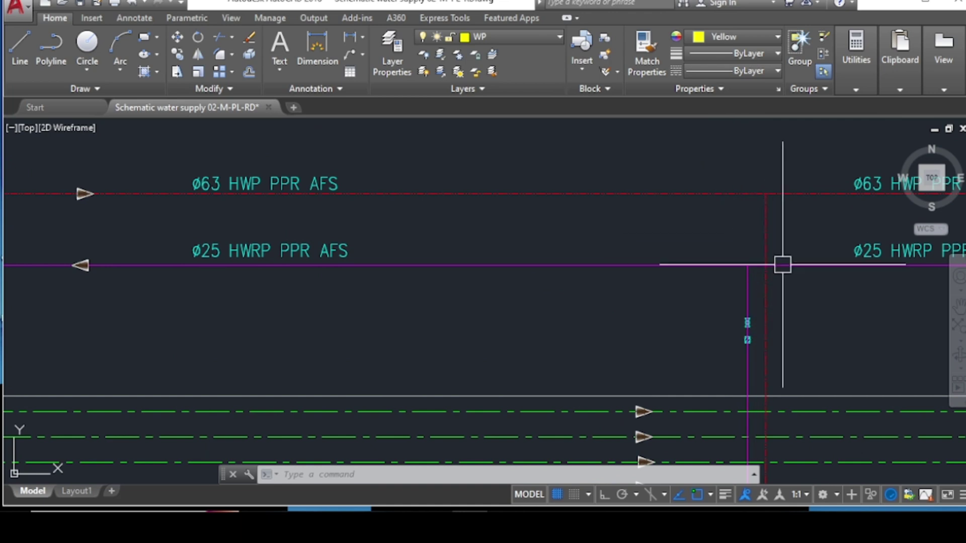
scroll(789, 272, down, 2)
scroll(820, 282, down, 3)
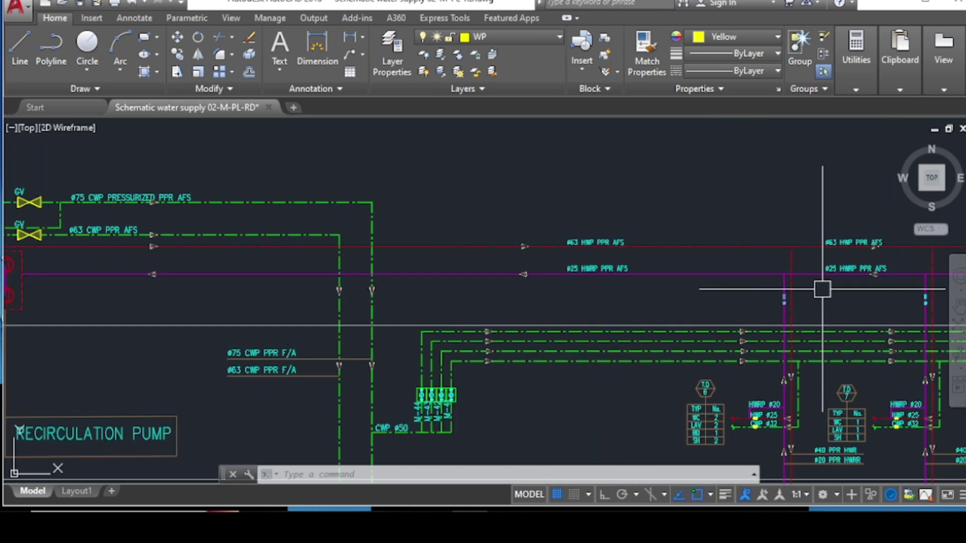
scroll(805, 288, down, 2)
scroll(242, 266, up, 3)
scroll(194, 270, up, 1)
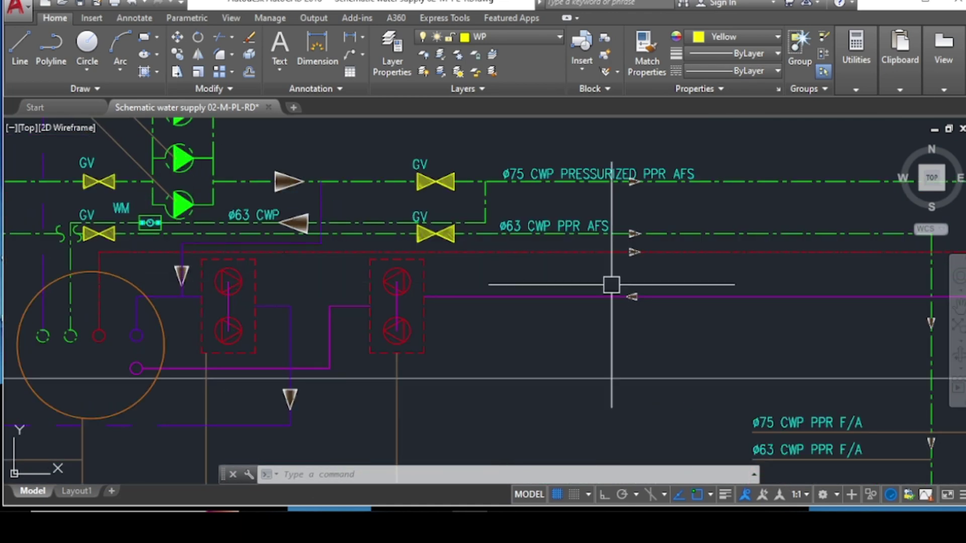
scroll(610, 282, down, 2)
scroll(216, 323, up, 2)
scroll(709, 277, down, 3)
scroll(704, 264, down, 1)
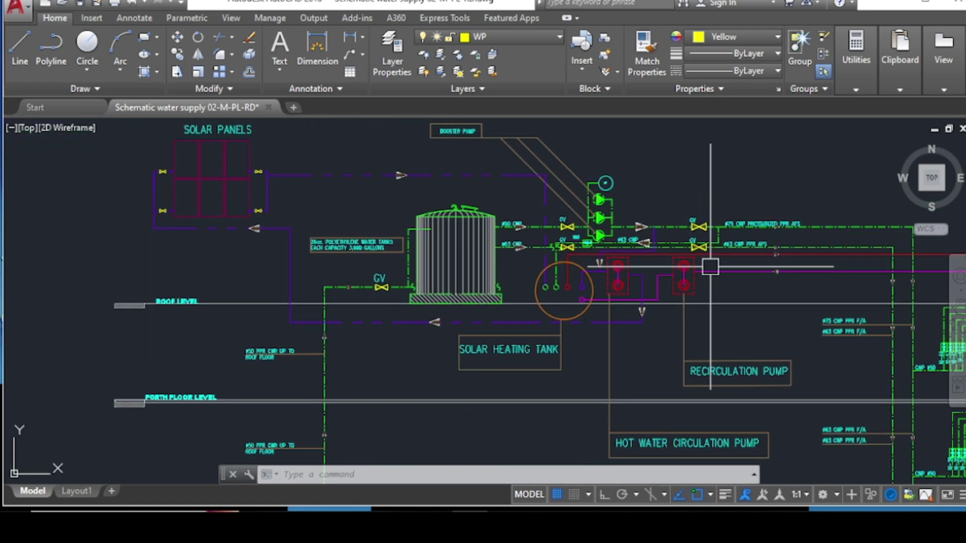
scroll(554, 256, up, 2)
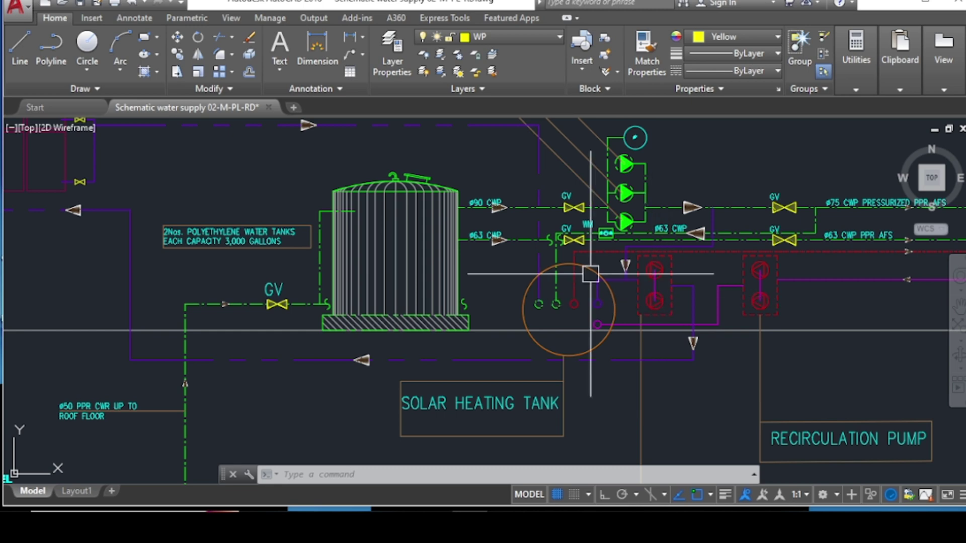
scroll(586, 276, down, 3)
scroll(592, 276, up, 2)
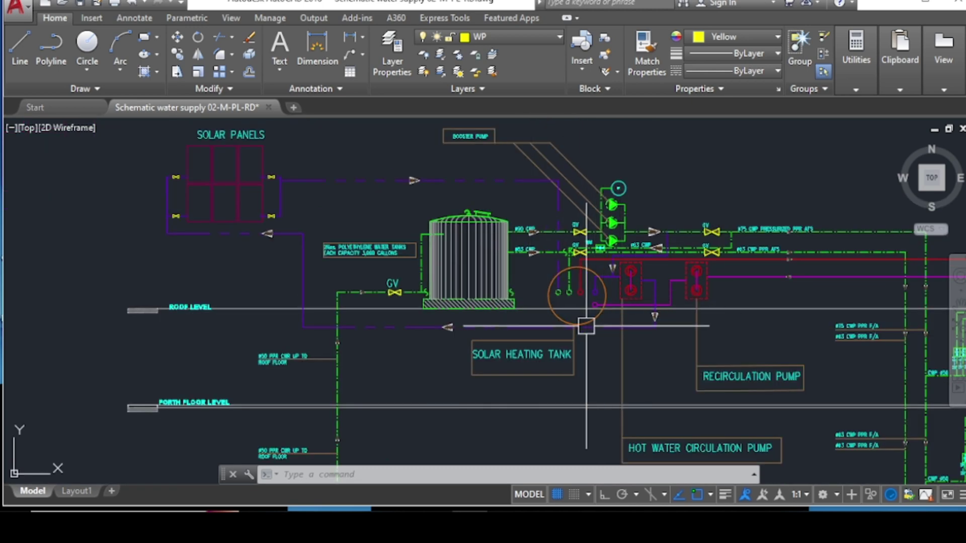
scroll(351, 267, down, 3)
scroll(391, 257, up, 3)
scroll(536, 273, down, 3)
scroll(647, 368, up, 3)
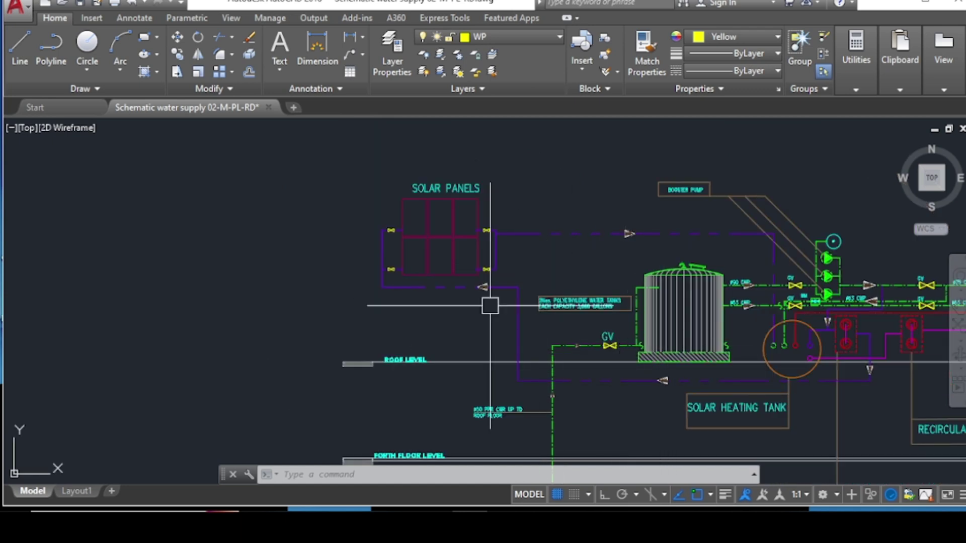
Zoom in on the SOLAR PANELS block at roof level.
scroll(410, 187, up, 2)
scroll(424, 193, up, 2)
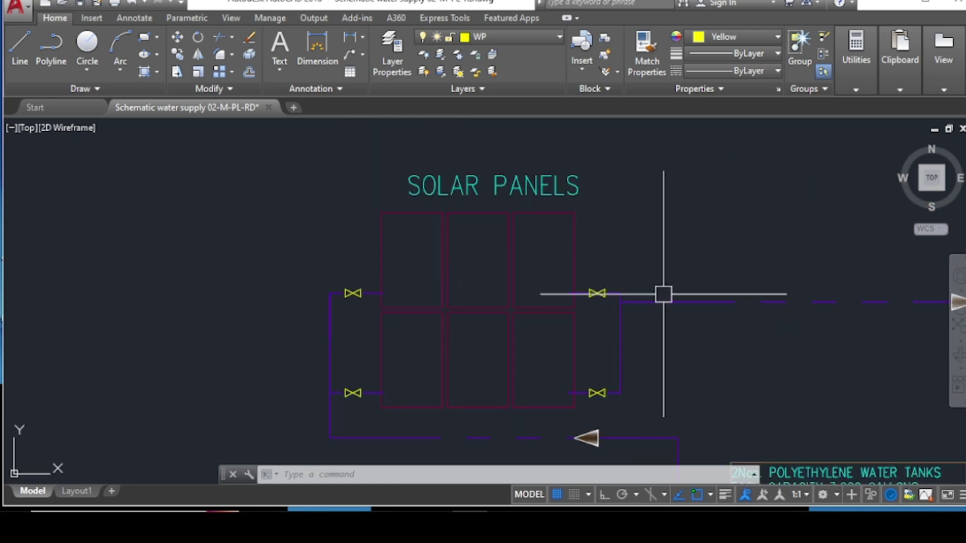
scroll(662, 291, down, 2)
scroll(523, 237, down, 2)
scroll(558, 250, up, 4)
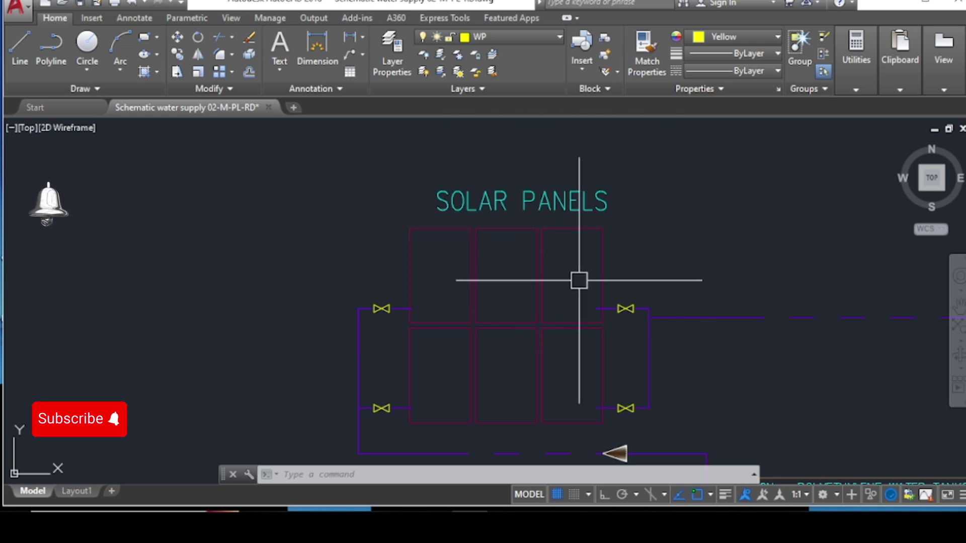
Centre on the solar heating tank and its twin circulating pumps below the Ø90 and Ø63 CWP lines.
scroll(463, 231, down, 2)
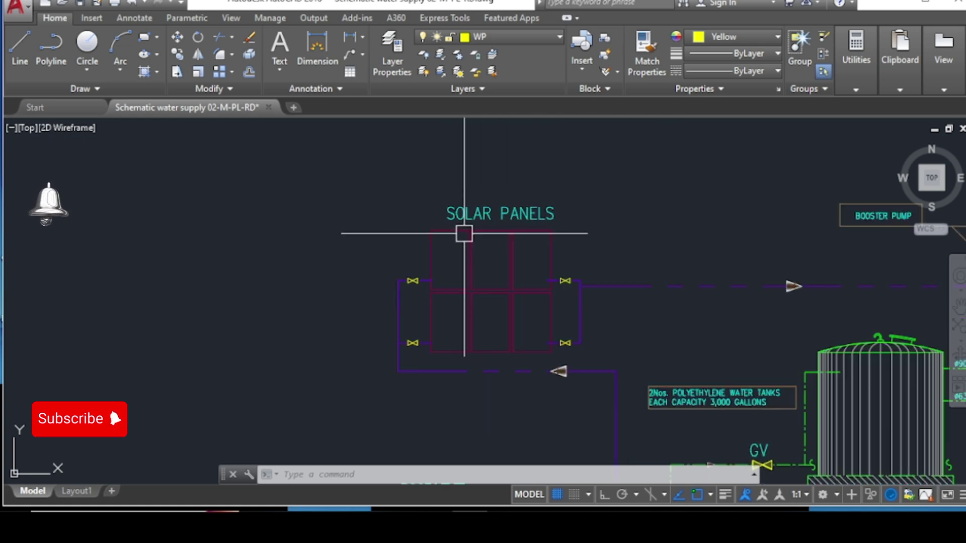
scroll(494, 236, up, 2)
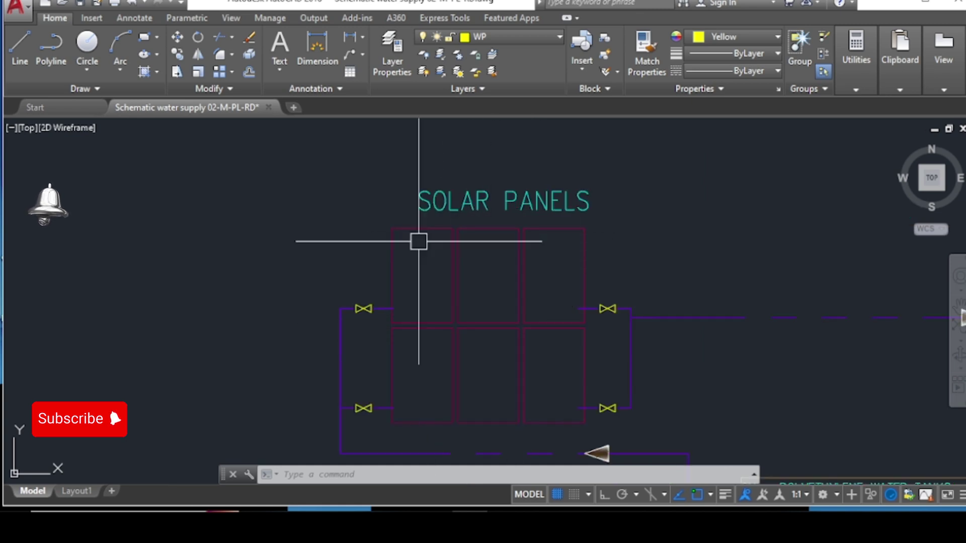
scroll(419, 240, down, 2)
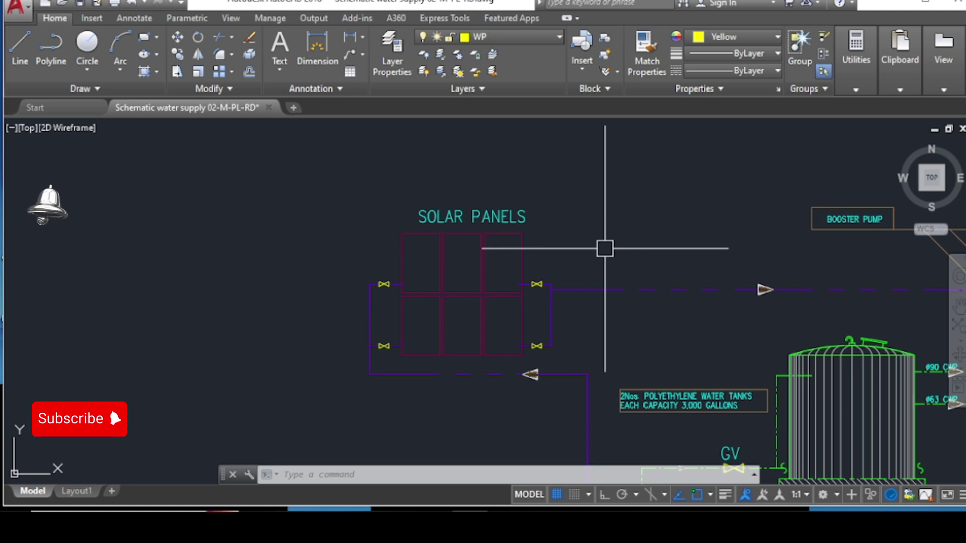
scroll(629, 257, up, 2)
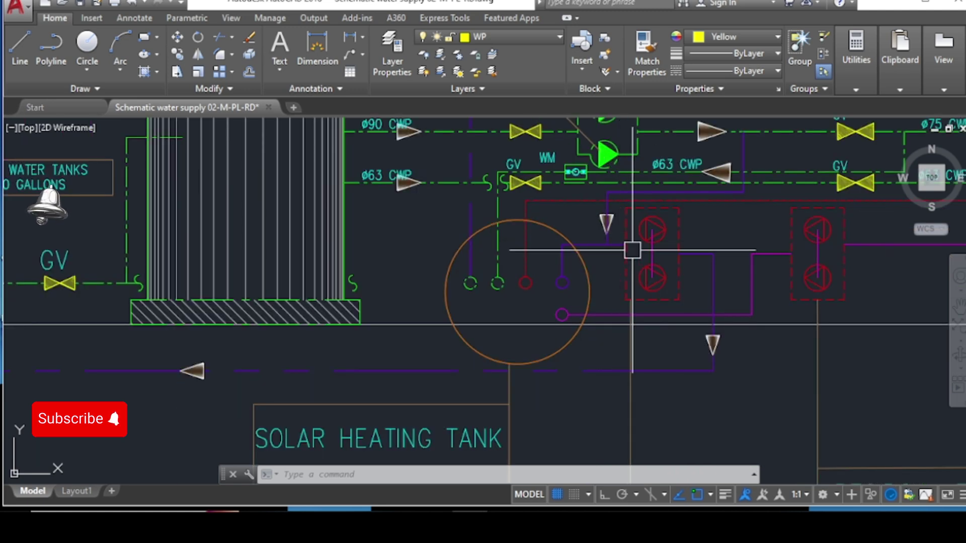
Zoom around the heating tank, then out to show all roof equipment and both circulation pumps.
scroll(633, 250, down, 2)
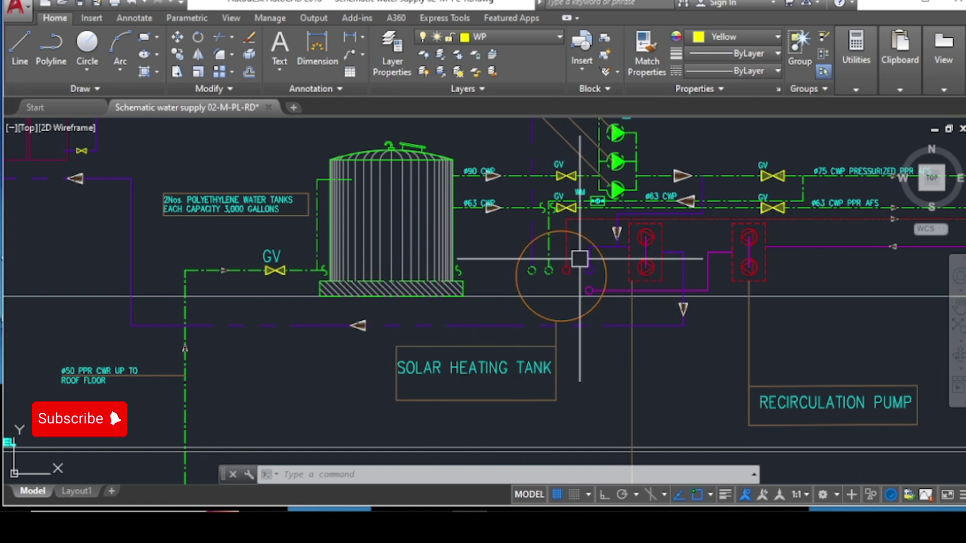
scroll(579, 259, up, 2)
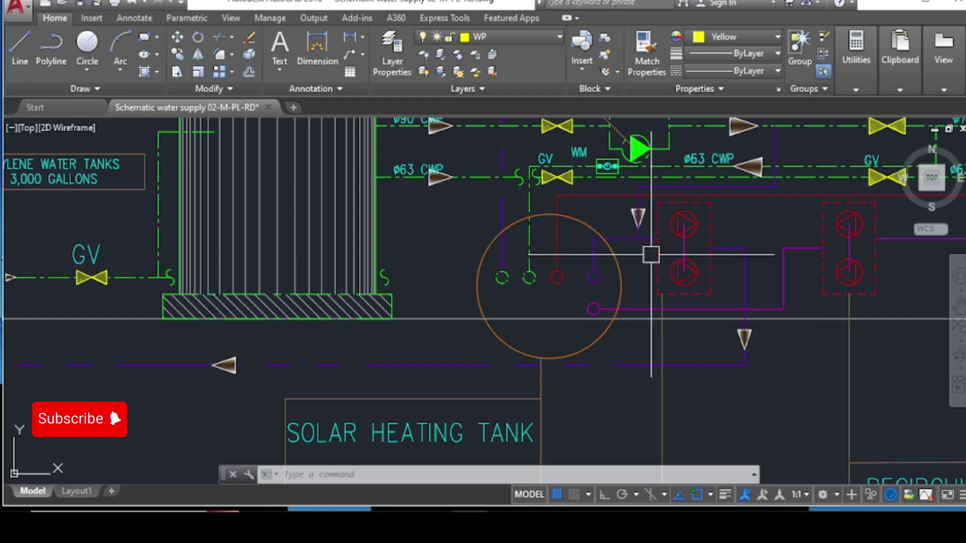
scroll(647, 254, down, 3)
scroll(672, 259, up, 3)
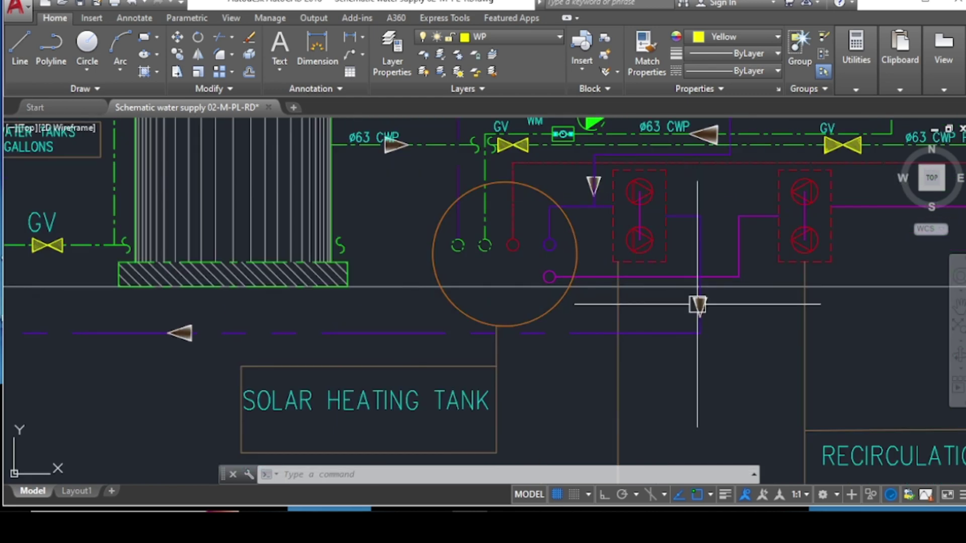
scroll(696, 302, down, 2)
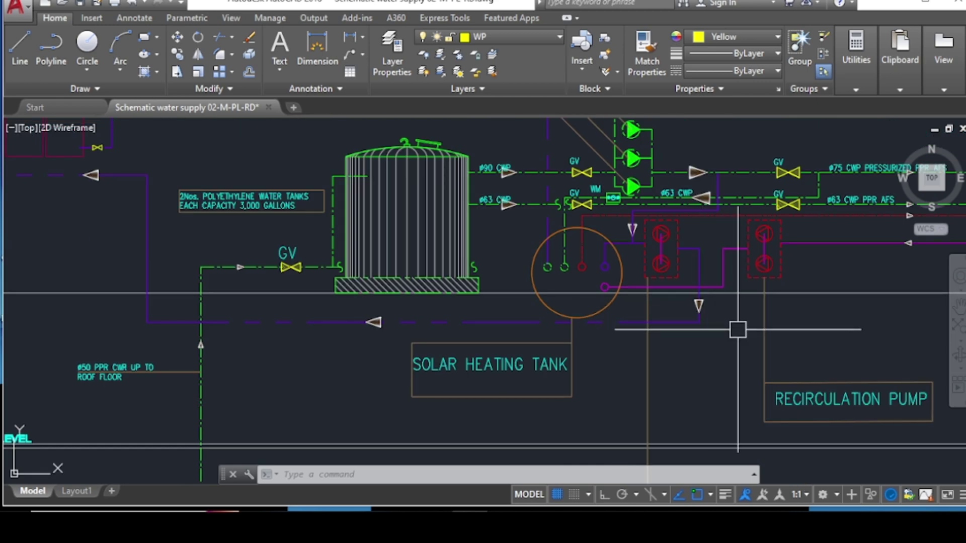
scroll(704, 332, down, 2)
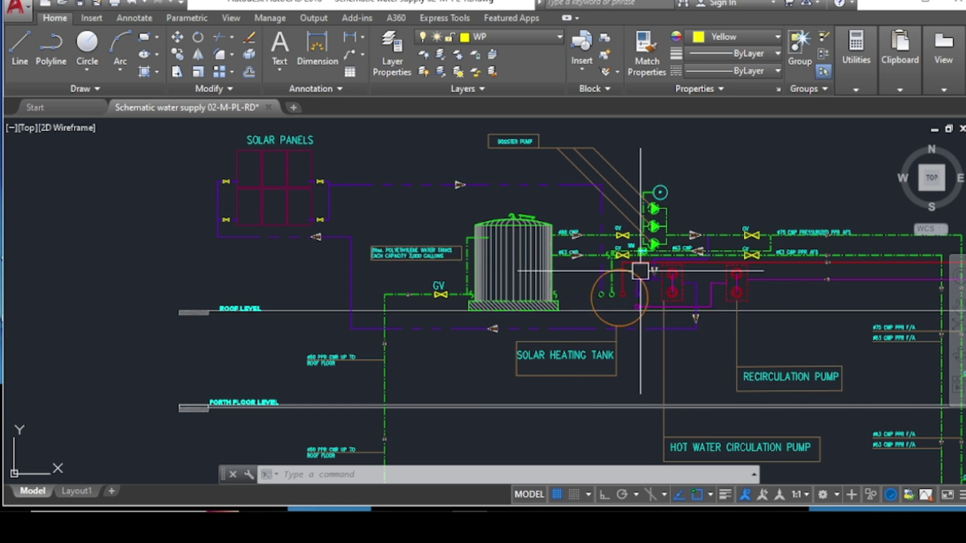
Zoom across the floor meter branches, then out to fit the riser from roof equipment to ground-level tanks.
scroll(603, 279, up, 2)
scroll(556, 297, down, 2)
scroll(580, 276, up, 2)
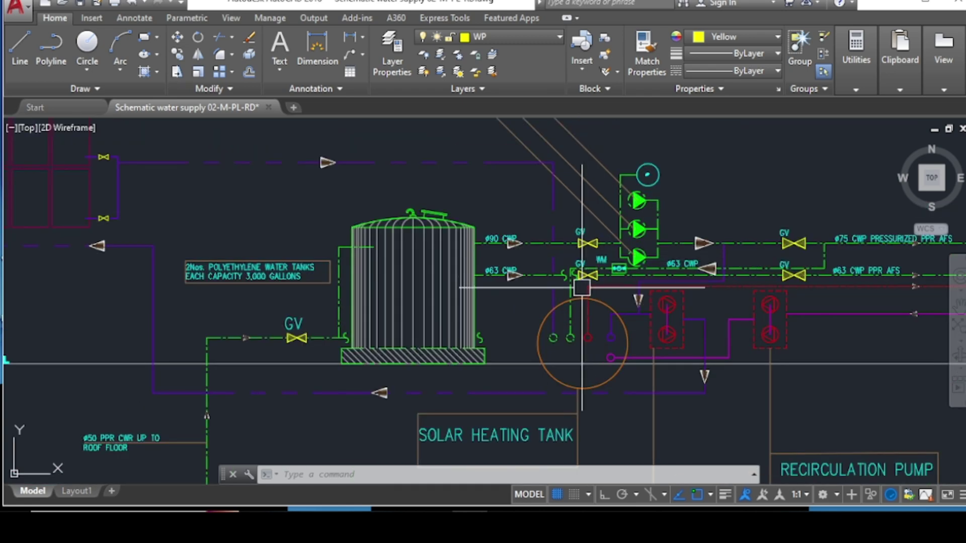
scroll(581, 288, down, 2)
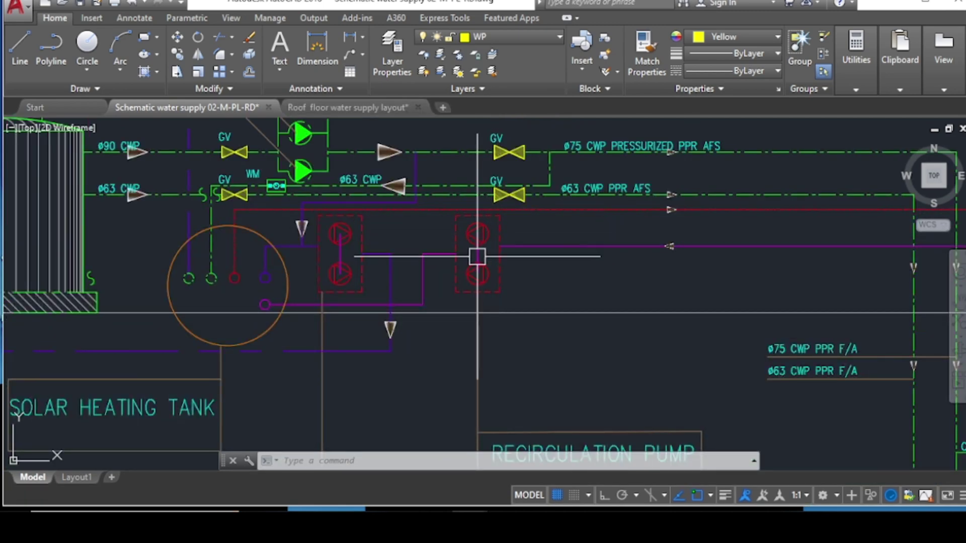
scroll(476, 255, down, 2)
scroll(532, 327, up, 1)
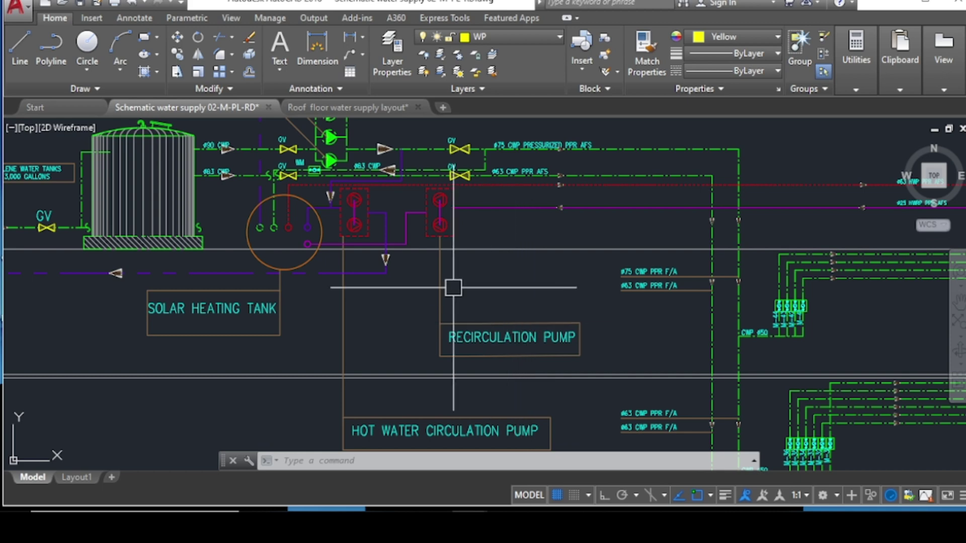
scroll(433, 241, down, 4)
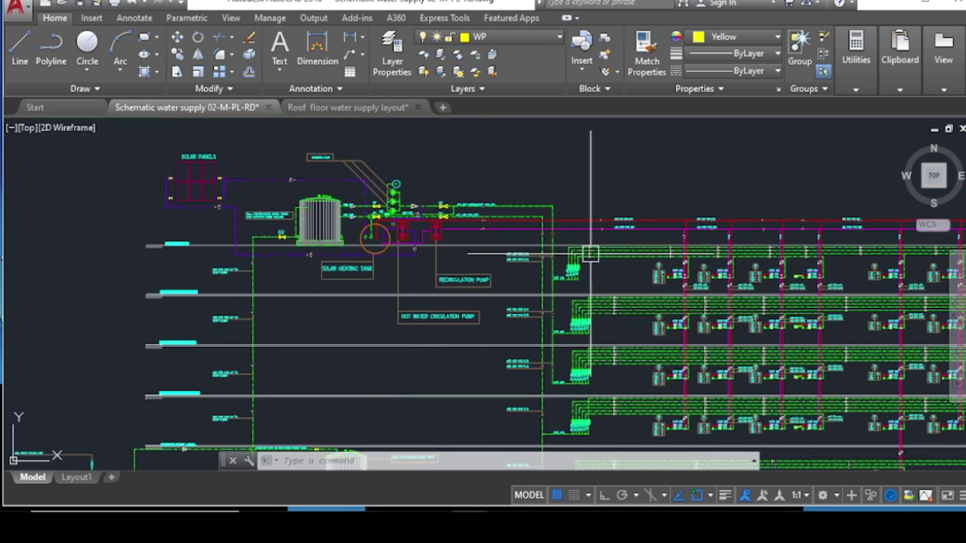
scroll(593, 264, down, 2)
scroll(678, 303, up, 2)
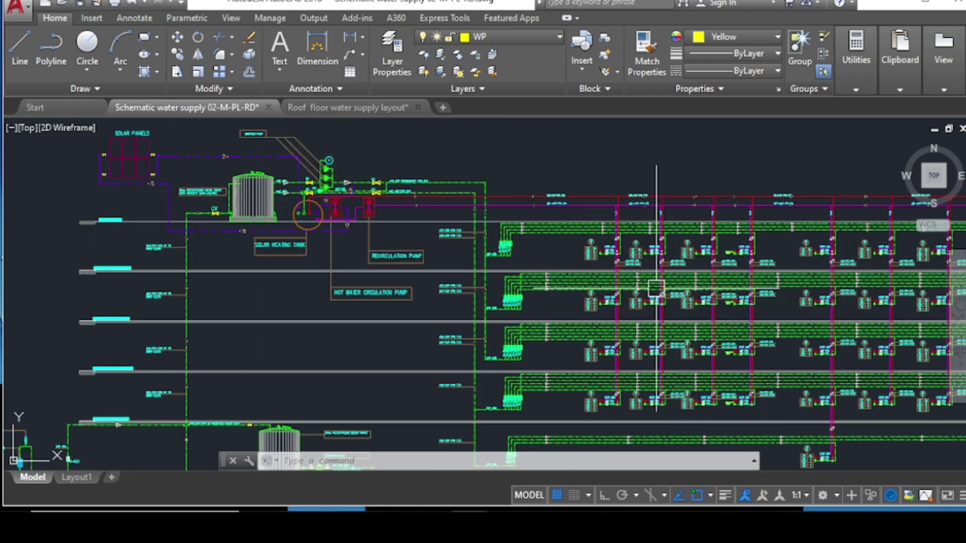
scroll(643, 261, up, 4)
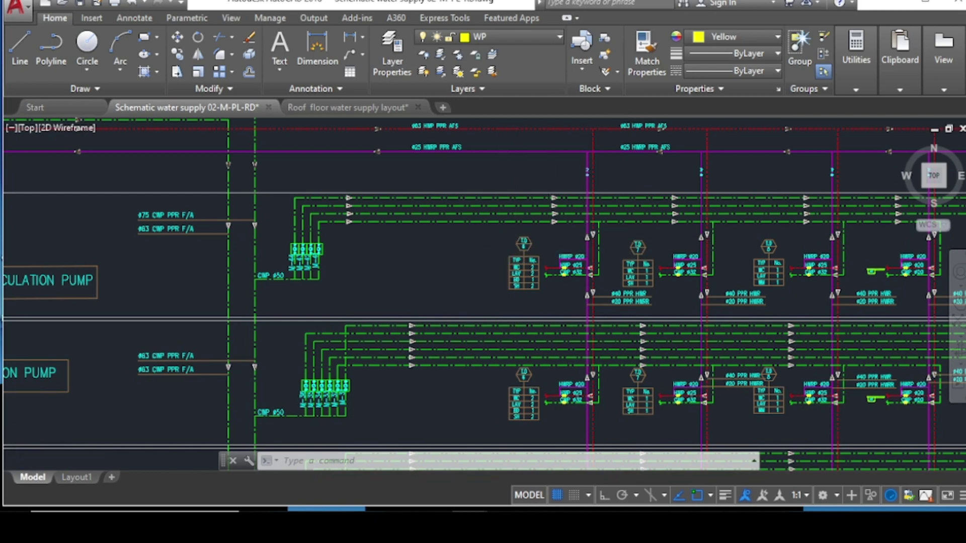
scroll(503, 255, down, 2)
scroll(722, 219, up, 2)
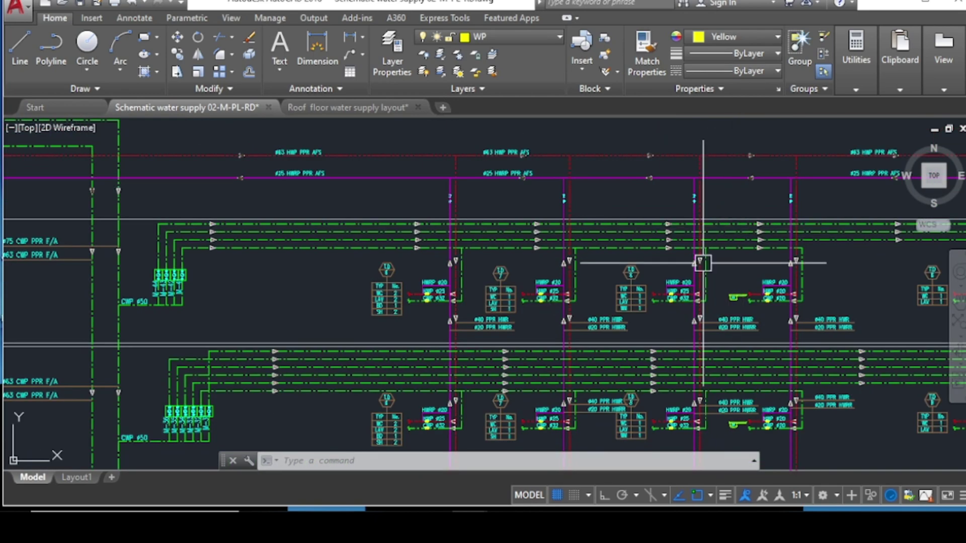
scroll(726, 201, down, 2)
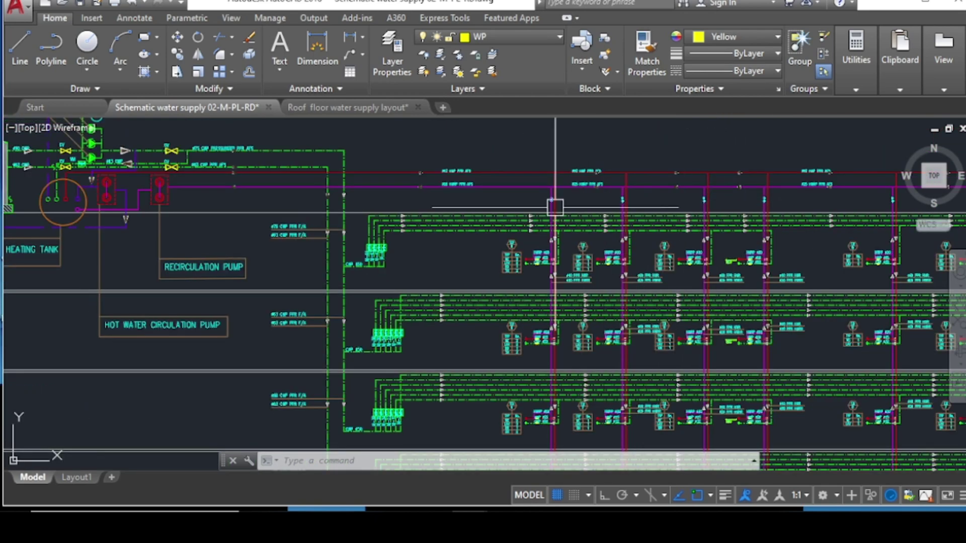
scroll(115, 193, up, 4)
scroll(334, 270, down, 4)
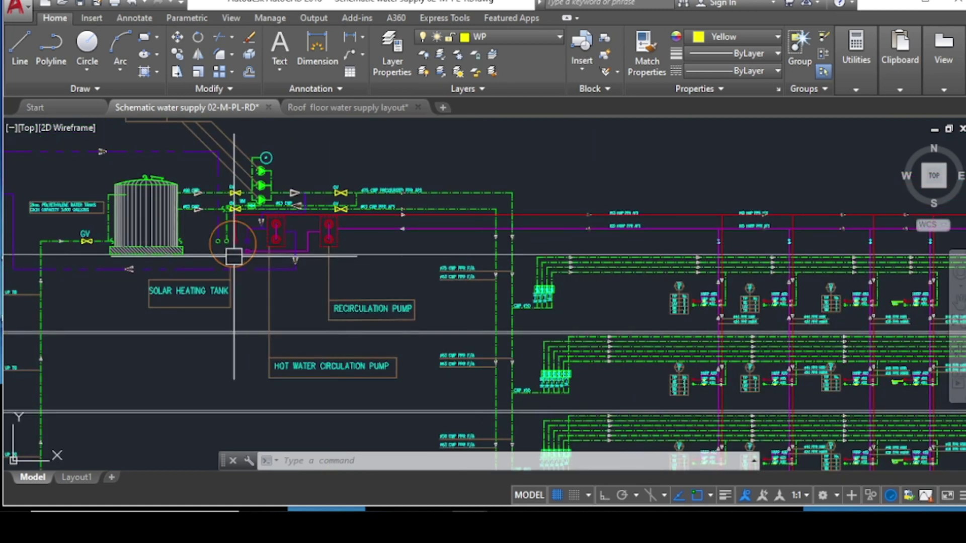
scroll(161, 269, up, 4)
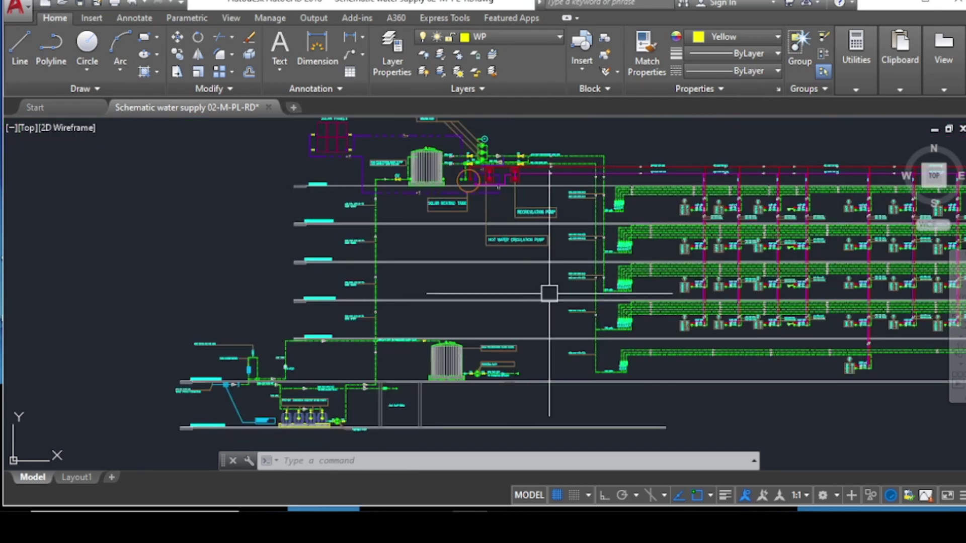
scroll(468, 243, down, 3)
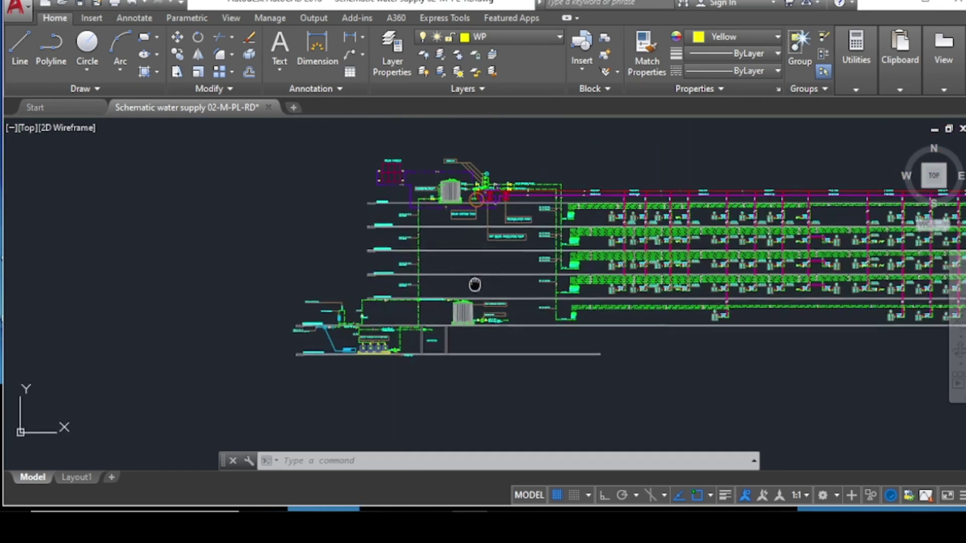
scroll(576, 213, up, 3)
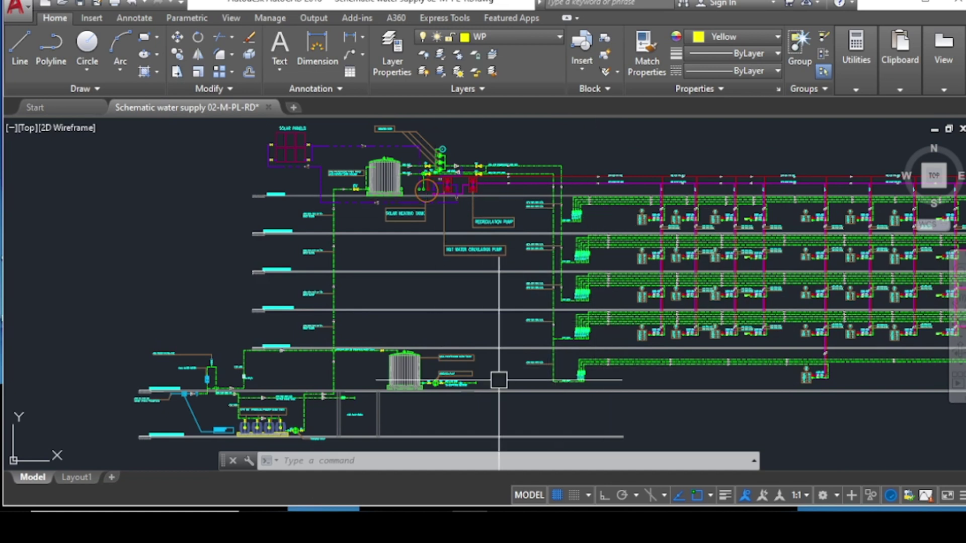